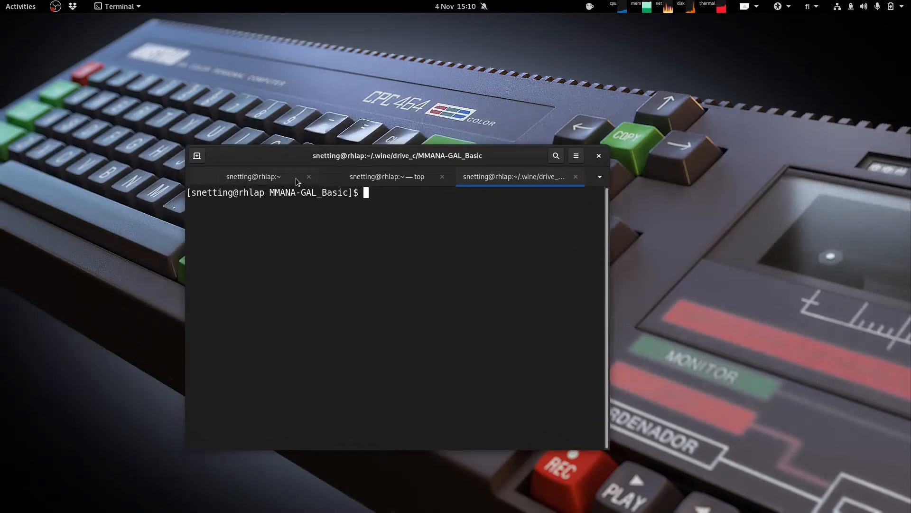
pyautogui.moveTo(321, 158); pyautogui.dragTo(336, 511)
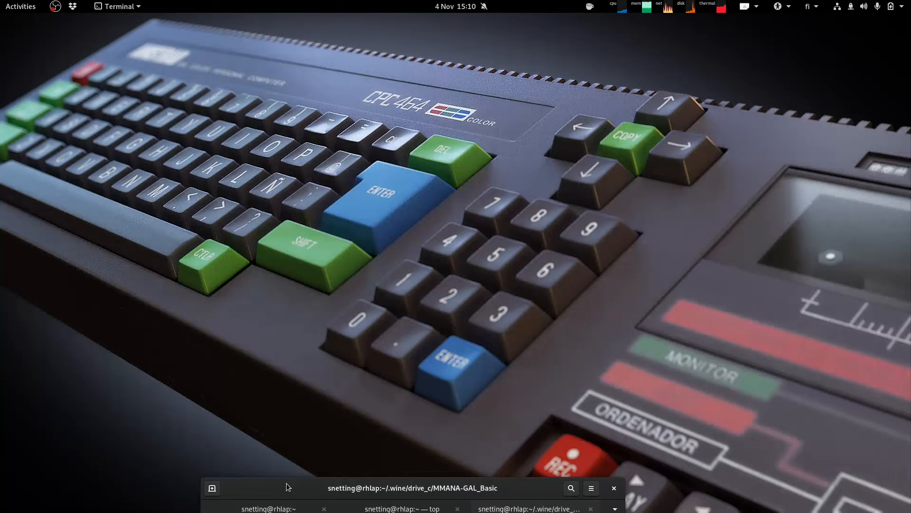
pyautogui.moveTo(356, 490); pyautogui.dragTo(385, 105)
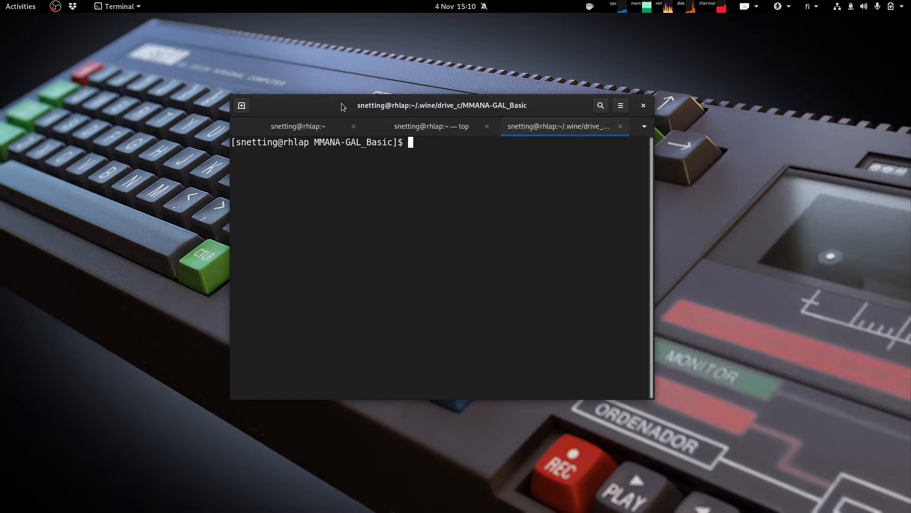
pyautogui.moveTo(468, 102); pyautogui.dragTo(486, 130)
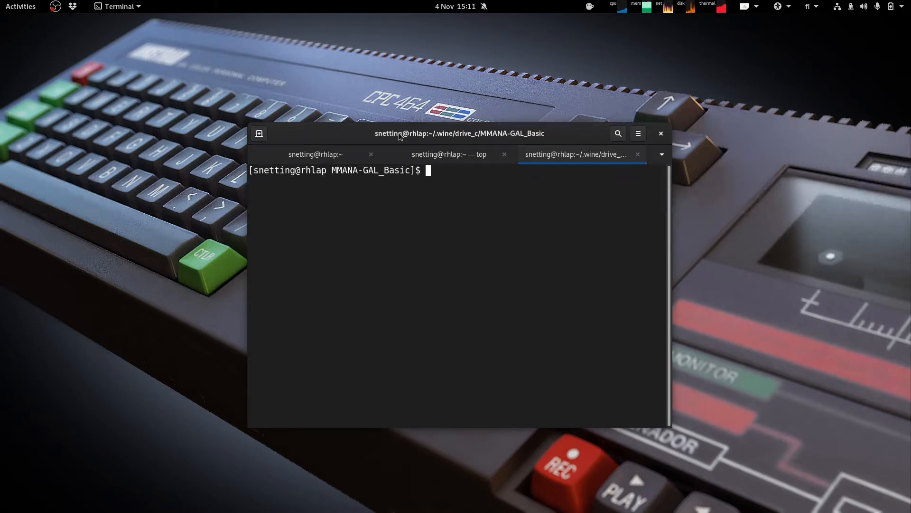
# - Launch MMANAGAL_Basic.exe through Wine as a background process and arrange its window beside the terminal
pyautogui.write('wine ./')
pyautogui.write('M')
pyautogui.press('Tab')
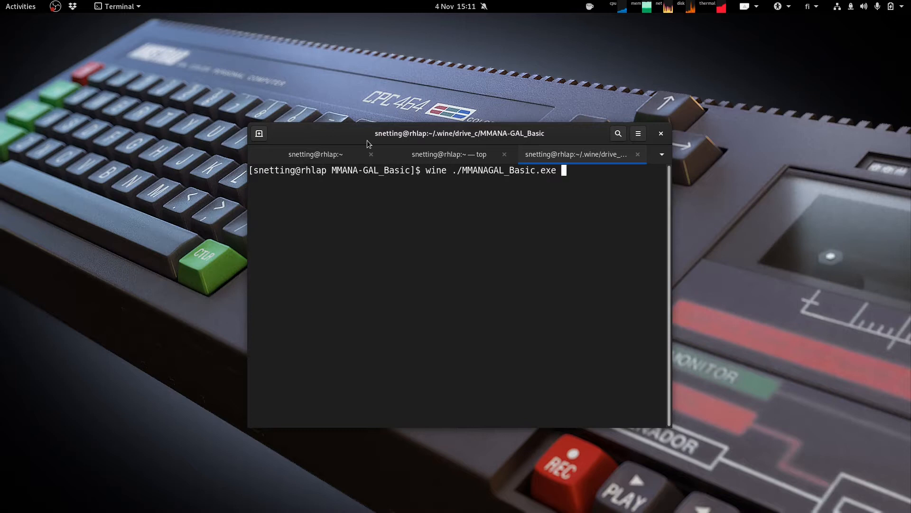
pyautogui.write('&')
pyautogui.press('Return')
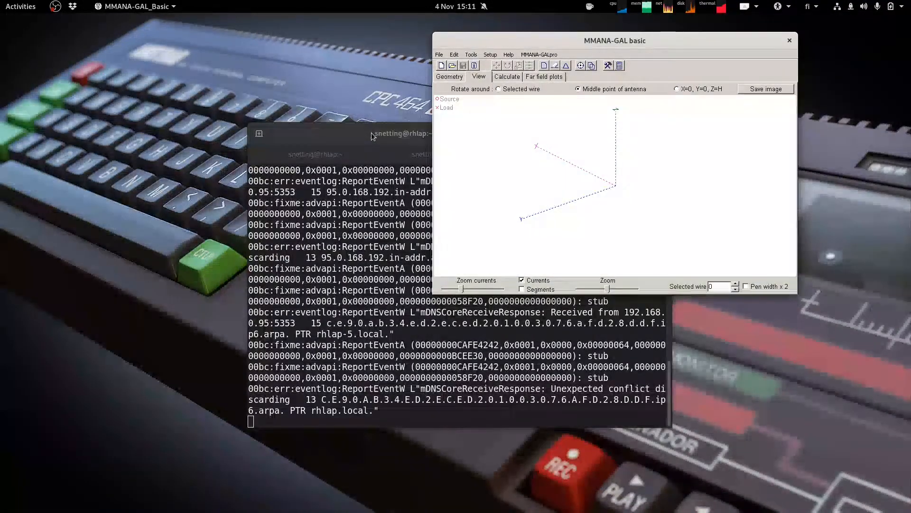
pyautogui.moveTo(534, 48); pyautogui.dragTo(155, 67)
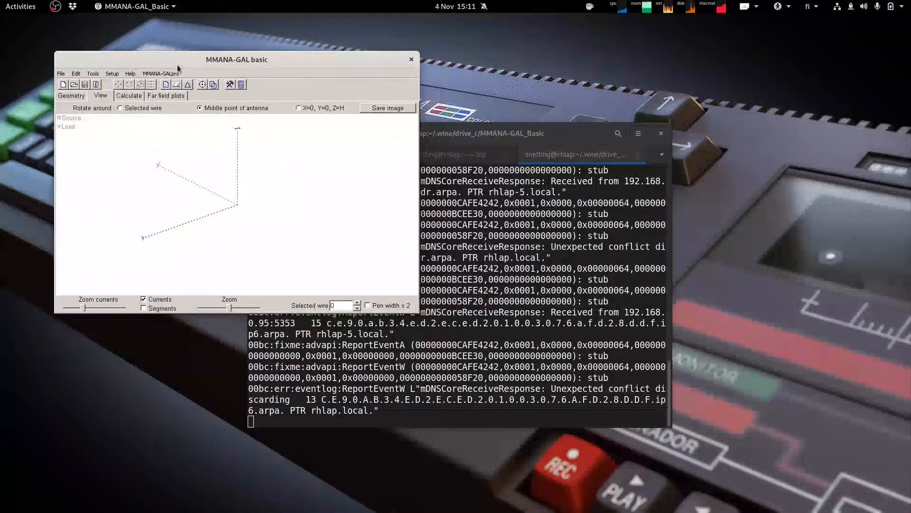
pyautogui.moveTo(477, 134); pyautogui.dragTo(474, 202)
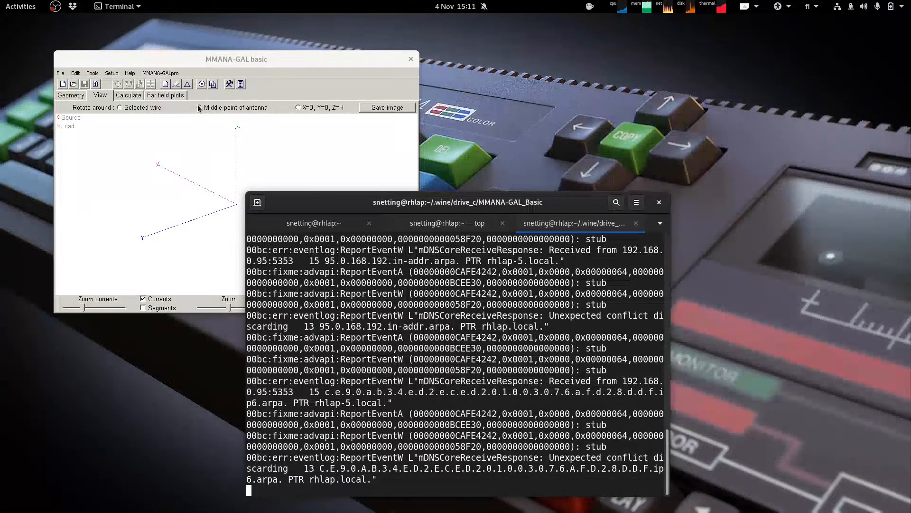
# - Reopen the recent 20 m dipole model dp20.maa from the hf simple\dipole folder
pyautogui.click(66, 72)
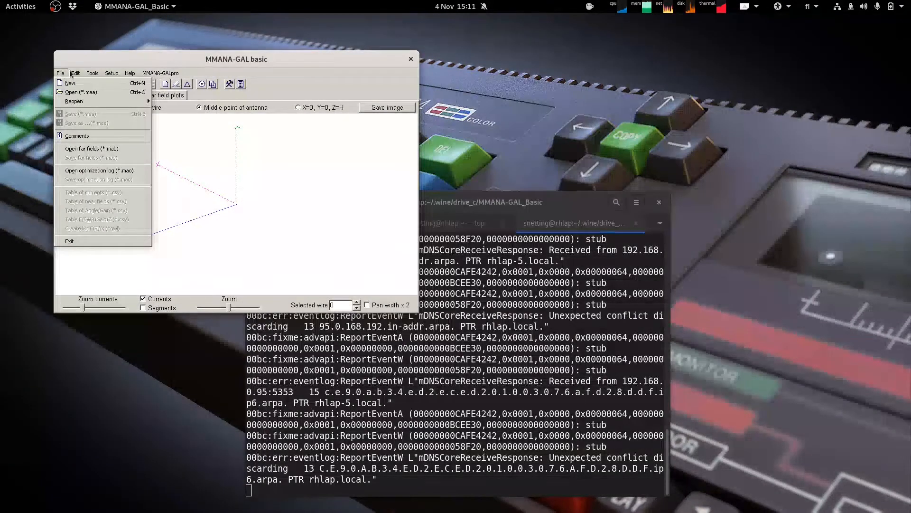
pyautogui.click(61, 72)
pyautogui.moveTo(205, 57); pyautogui.dragTo(202, 54)
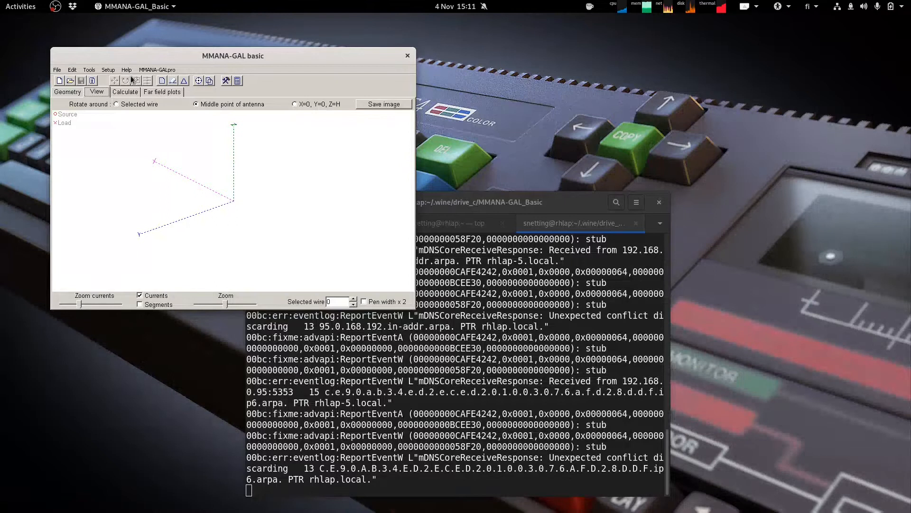
pyautogui.moveTo(173, 60); pyautogui.dragTo(178, 44)
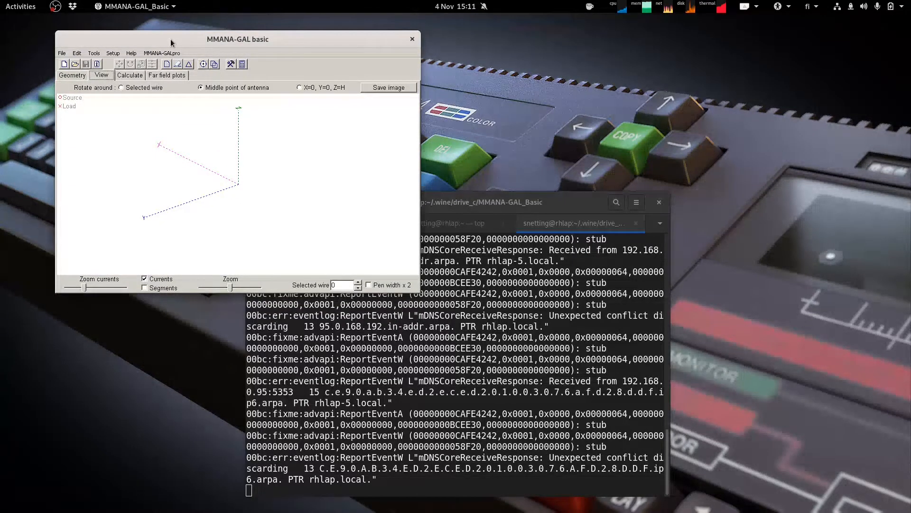
pyautogui.click(62, 53)
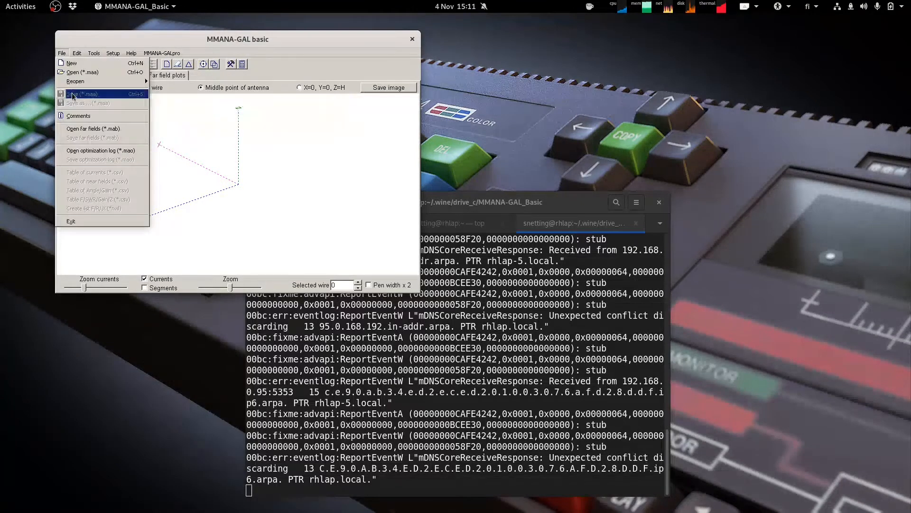
pyautogui.moveTo(96, 83)
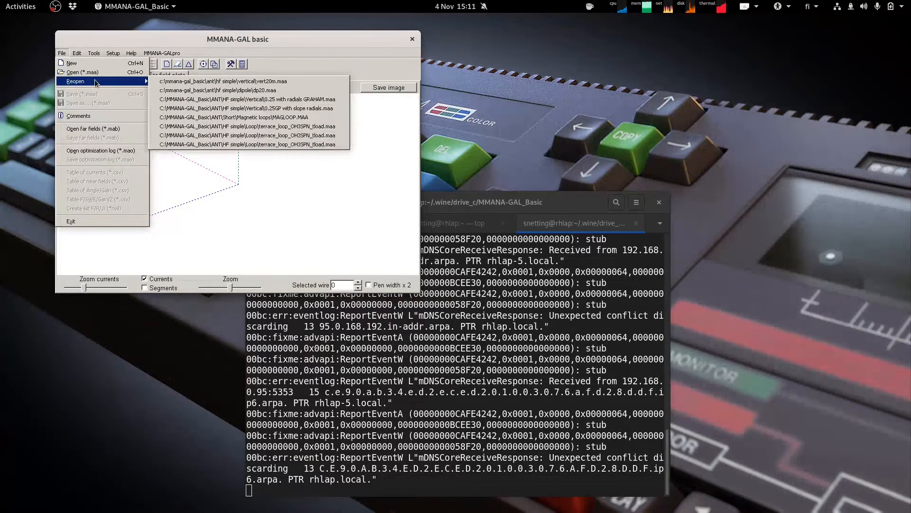
pyautogui.click(332, 89)
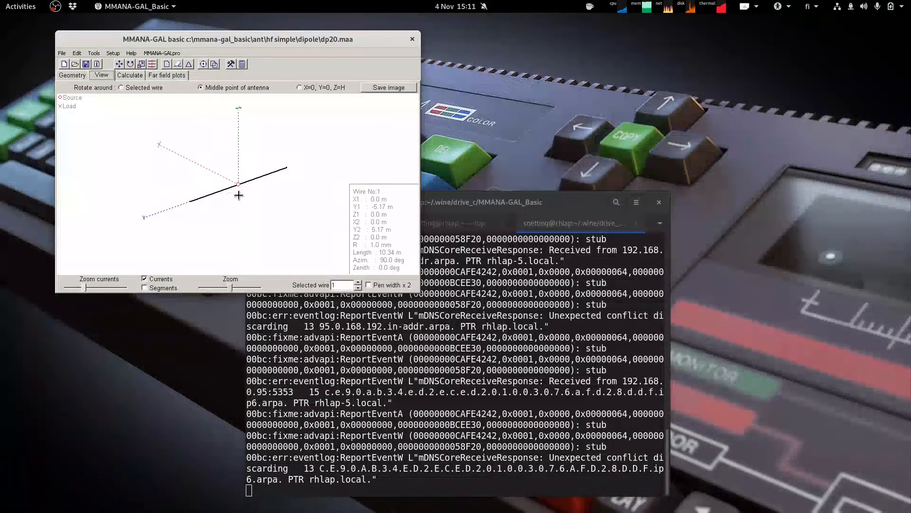
# - In the dipole's calculation settings, choose Real ground and set the added height to 5 m
pyautogui.moveTo(193, 39); pyautogui.dragTo(190, 37)
pyautogui.click(127, 71)
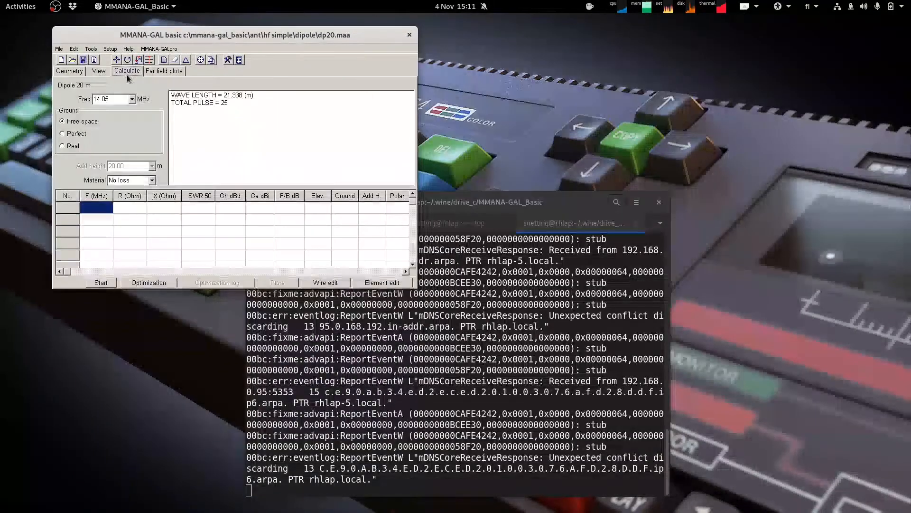
pyautogui.click(71, 146)
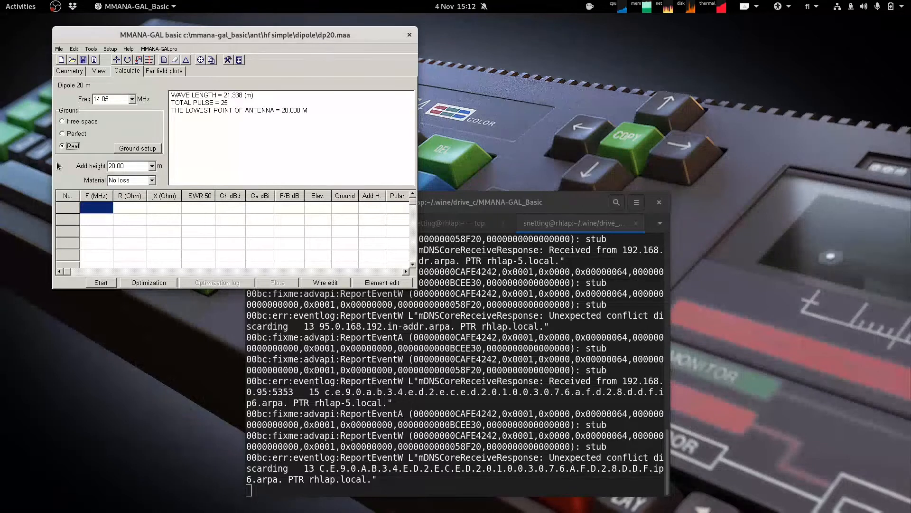
pyautogui.click(138, 168)
pyautogui.moveTo(132, 167); pyautogui.dragTo(19, 159)
pyautogui.write('5')
# - Switch to the terminal and launch a second background instance of MMANAGAL_Basic.exe through Wine
pyautogui.click(503, 273)
pyautogui.press('Return')
pyautogui.press('Up')
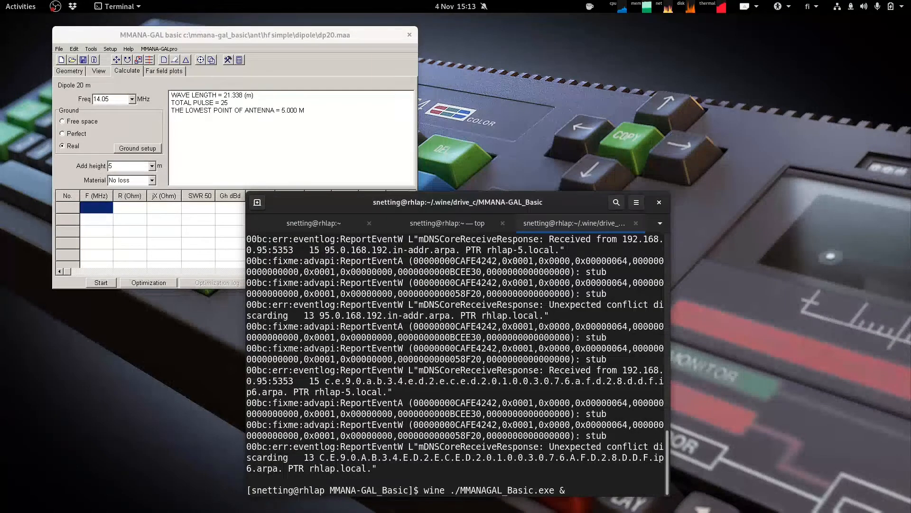
pyautogui.press('Return')
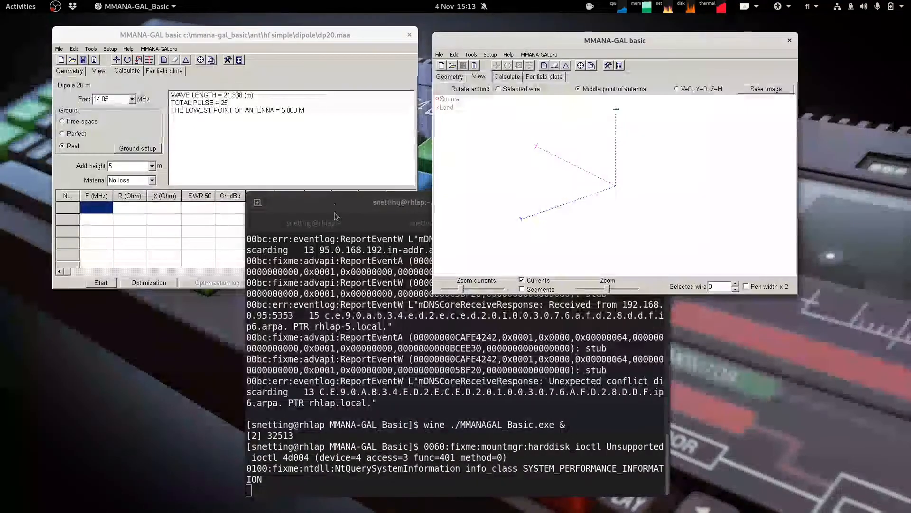
# - Reopen the recent dipole model dp20.maa in the second MMANA-GAL instance
pyautogui.click(439, 54)
pyautogui.moveTo(465, 82)
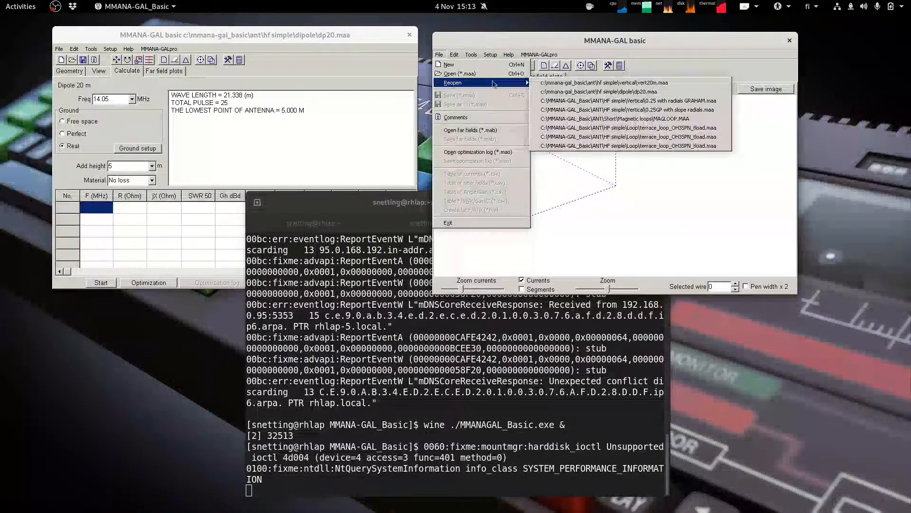
pyautogui.click(647, 90)
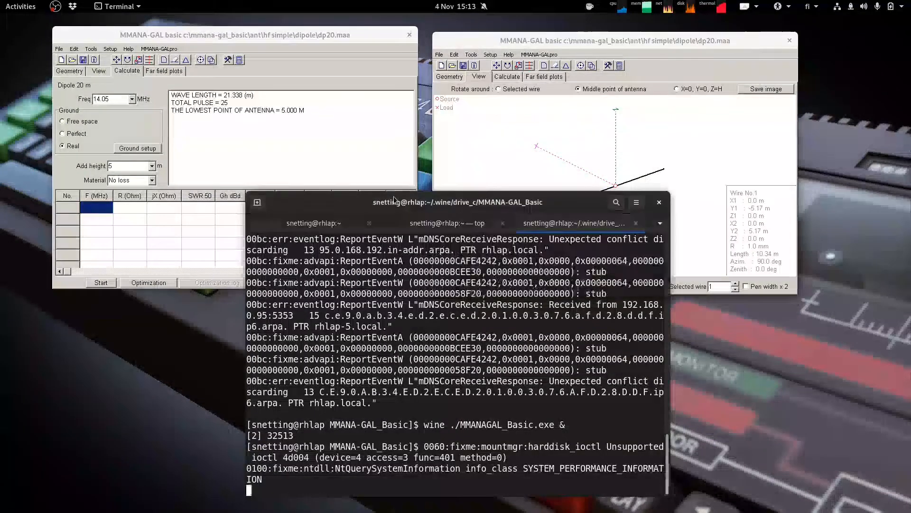
# - In the second instance's calculation settings, choose Real ground and set the added height to 10 m
pyautogui.click(503, 77)
pyautogui.click(362, 39)
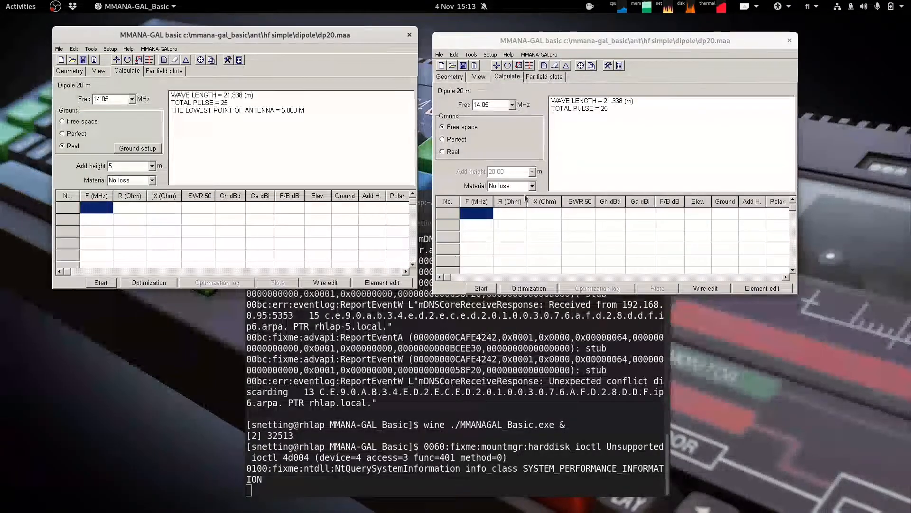
pyautogui.click(451, 152)
pyautogui.click(123, 166)
pyautogui.click(455, 180)
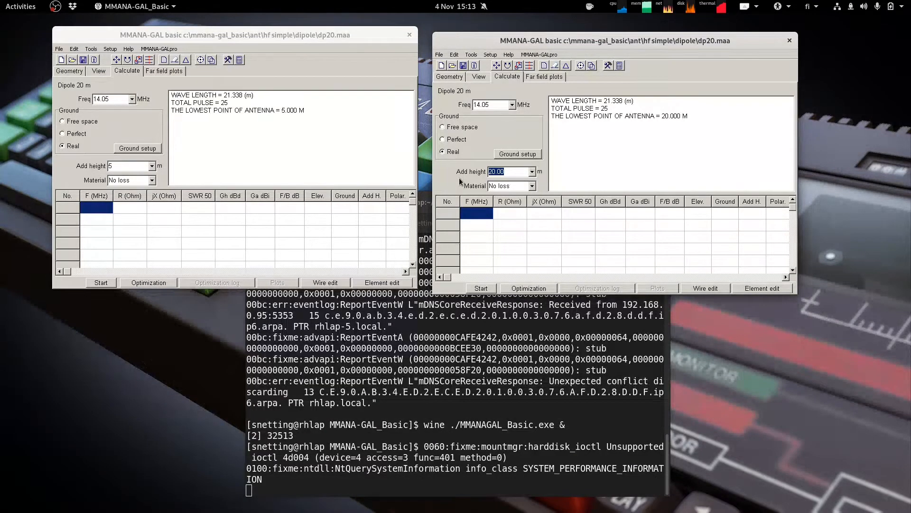
pyautogui.write('10')
# - Run the calculation for both the 5 m and the 10 m high dipole
pyautogui.click(101, 282)
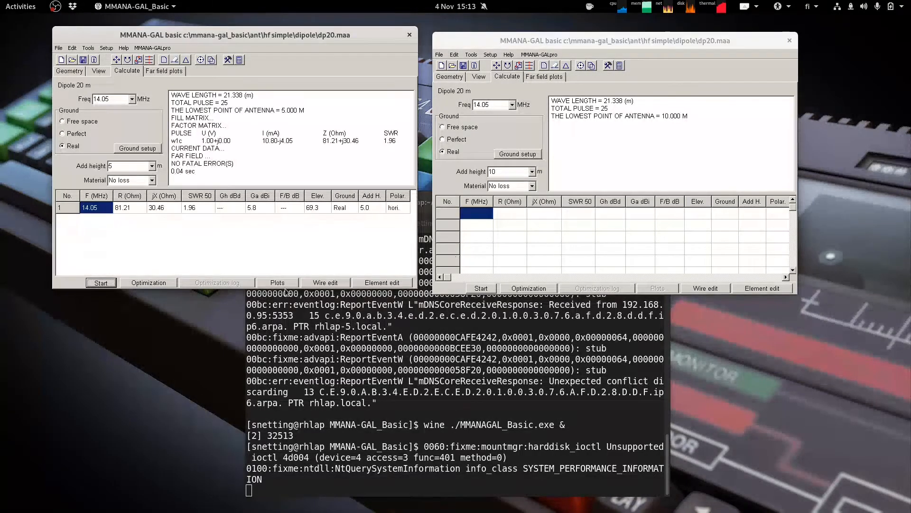
pyautogui.click(474, 288)
pyautogui.moveTo(536, 45); pyautogui.dragTo(528, 41)
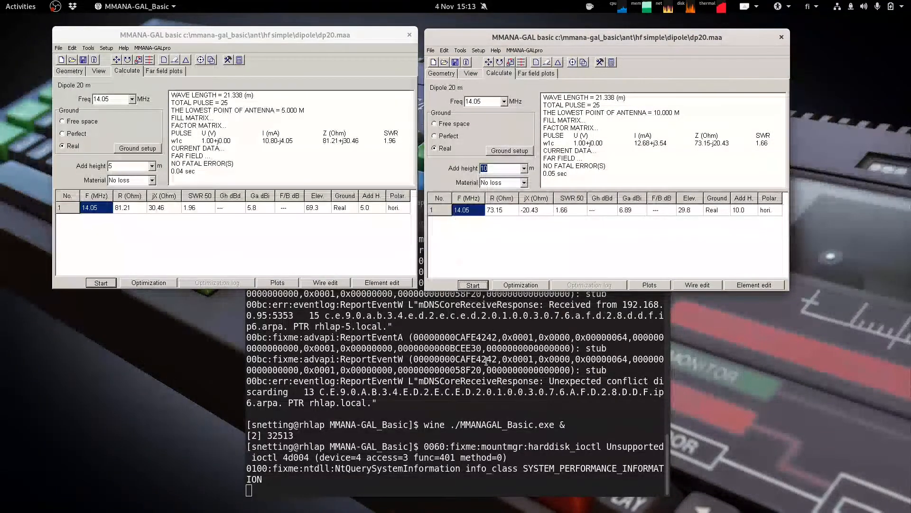
# - Display the far field plots of both dipoles side by side for comparison
pyautogui.click(158, 70)
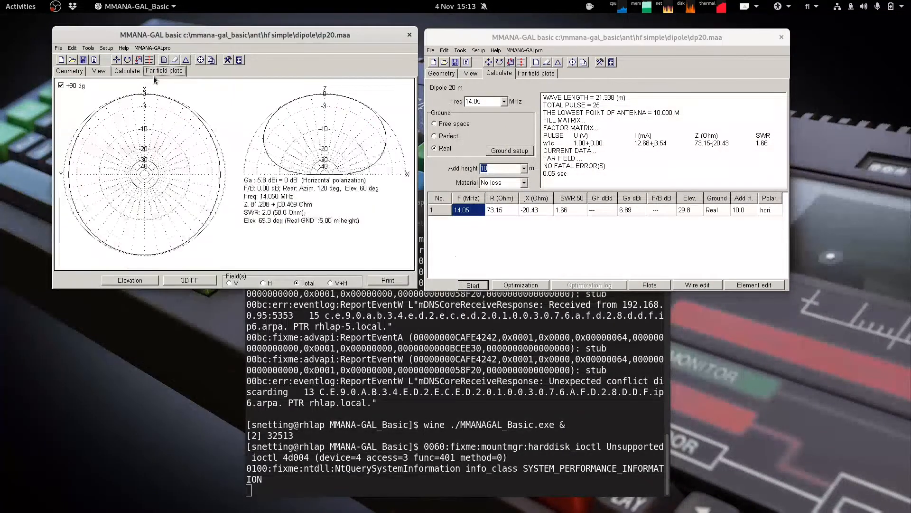
pyautogui.click(527, 73)
pyautogui.click(237, 39)
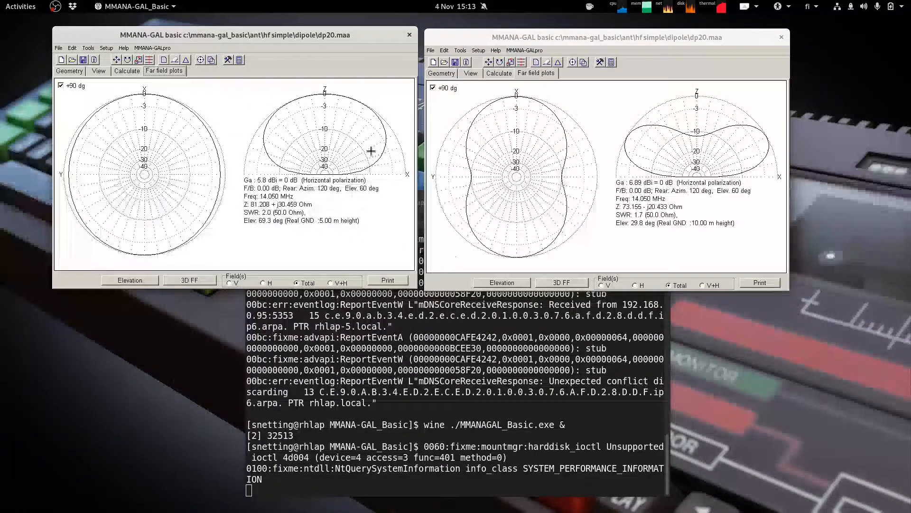
# - Read the 5 m dipole's gain near the zenith, around its azimuth pattern and at a low elevation angle
pyautogui.click(326, 94)
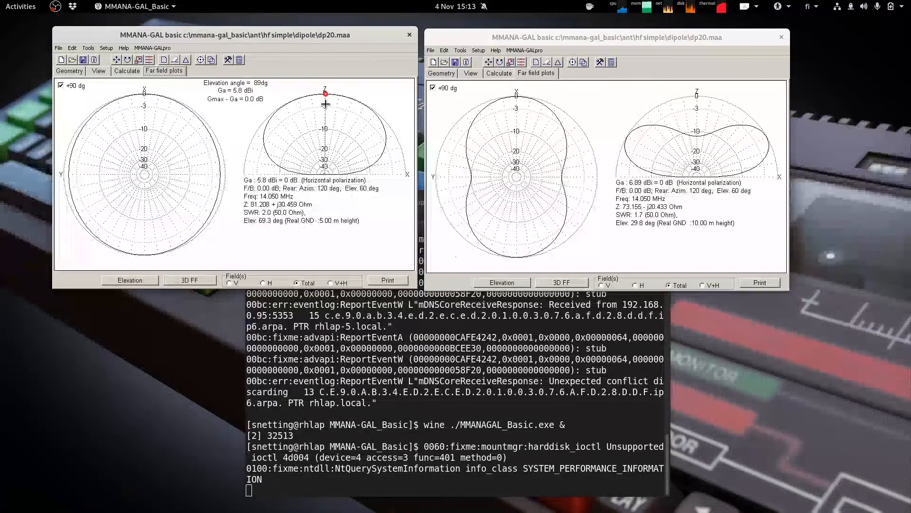
pyautogui.moveTo(321, 95)
pyautogui.mouseDown()
pyautogui.moveTo(314, 95)
pyautogui.moveTo(350, 99)
pyautogui.moveTo(384, 143)
pyautogui.moveTo(382, 169)
pyautogui.moveTo(383, 120)
pyautogui.moveTo(326, 92)
pyautogui.moveTo(268, 149)
pyautogui.moveTo(267, 126)
pyautogui.moveTo(366, 127)
pyautogui.moveTo(348, 106)
pyautogui.moveTo(304, 114)
pyautogui.moveTo(306, 102)
pyautogui.mouseUp()
pyautogui.moveTo(174, 97)
pyautogui.mouseDown()
pyautogui.moveTo(190, 117)
pyautogui.moveTo(202, 192)
pyautogui.moveTo(128, 247)
pyautogui.moveTo(72, 189)
pyautogui.moveTo(19, 96)
pyautogui.moveTo(179, 102)
pyautogui.moveTo(173, 218)
pyautogui.moveTo(140, 250)
pyautogui.moveTo(82, 185)
pyautogui.moveTo(76, 126)
pyautogui.moveTo(173, 99)
pyautogui.moveTo(202, 186)
pyautogui.moveTo(220, 189)
pyautogui.moveTo(222, 157)
pyautogui.moveTo(198, 115)
pyautogui.moveTo(158, 87)
pyautogui.moveTo(214, 142)
pyautogui.moveTo(204, 187)
pyautogui.moveTo(163, 76)
pyautogui.moveTo(78, 155)
pyautogui.moveTo(76, 188)
pyautogui.moveTo(73, 169)
pyautogui.moveTo(180, 209)
pyautogui.moveTo(81, 173)
pyautogui.moveTo(218, 174)
pyautogui.moveTo(66, 174)
pyautogui.moveTo(218, 177)
pyautogui.mouseUp()
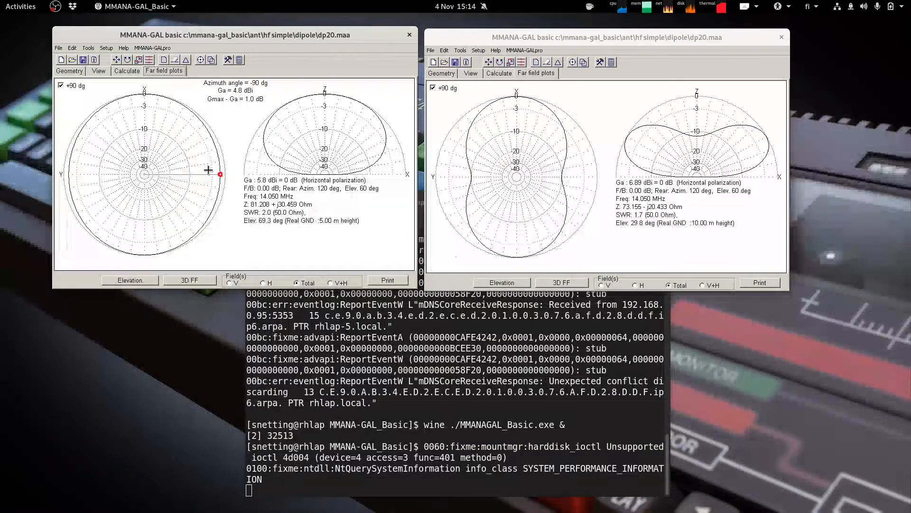
pyautogui.moveTo(270, 152)
pyautogui.mouseDown()
pyautogui.moveTo(270, 165)
pyautogui.moveTo(260, 147)
pyautogui.moveTo(259, 160)
pyautogui.moveTo(250, 132)
pyautogui.moveTo(252, 161)
pyautogui.moveTo(284, 91)
pyautogui.moveTo(324, 80)
pyautogui.moveTo(306, 80)
pyautogui.moveTo(344, 83)
pyautogui.moveTo(290, 84)
pyautogui.moveTo(352, 89)
pyautogui.moveTo(265, 91)
pyautogui.moveTo(248, 100)
pyautogui.moveTo(375, 101)
pyautogui.moveTo(390, 119)
pyautogui.moveTo(217, 147)
pyautogui.moveTo(264, 153)
pyautogui.moveTo(259, 143)
pyautogui.moveTo(258, 160)
pyautogui.moveTo(255, 133)
pyautogui.moveTo(253, 151)
pyautogui.moveTo(264, 141)
pyautogui.mouseUp()
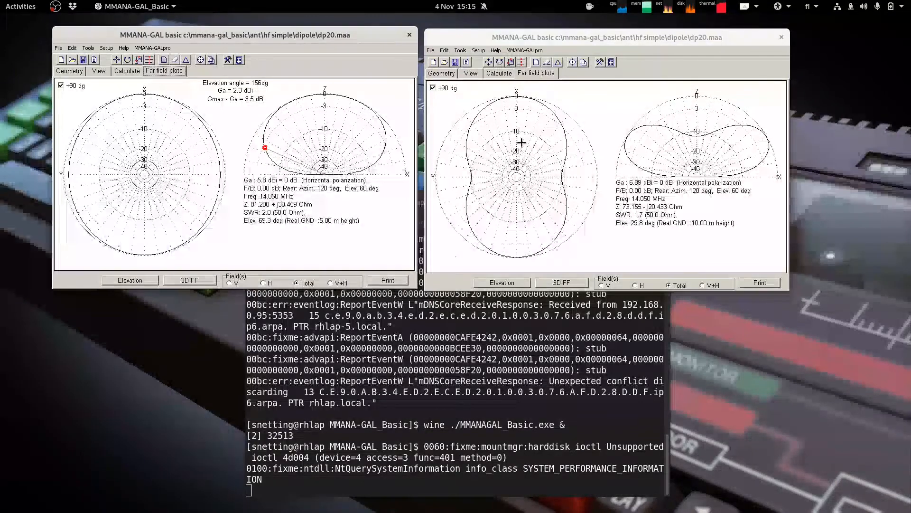
# - Read the 10 m dipole's azimuth gain along the Y axis on both sides and along the X axis
pyautogui.click(555, 34)
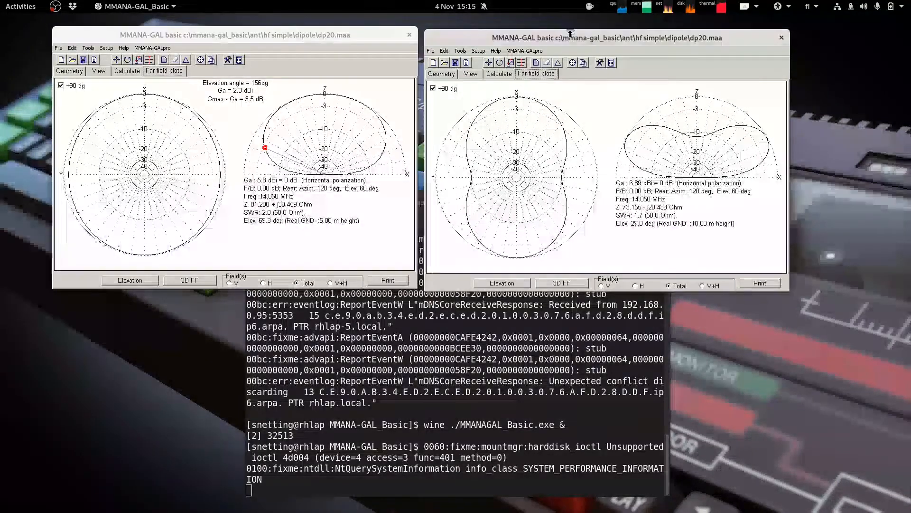
pyautogui.click(464, 174)
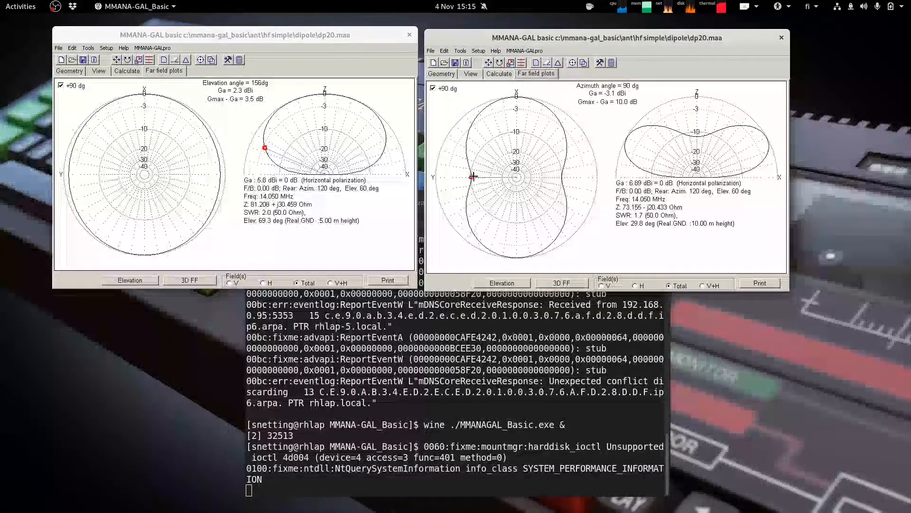
pyautogui.click(473, 176)
pyautogui.click(560, 176)
pyautogui.click(518, 98)
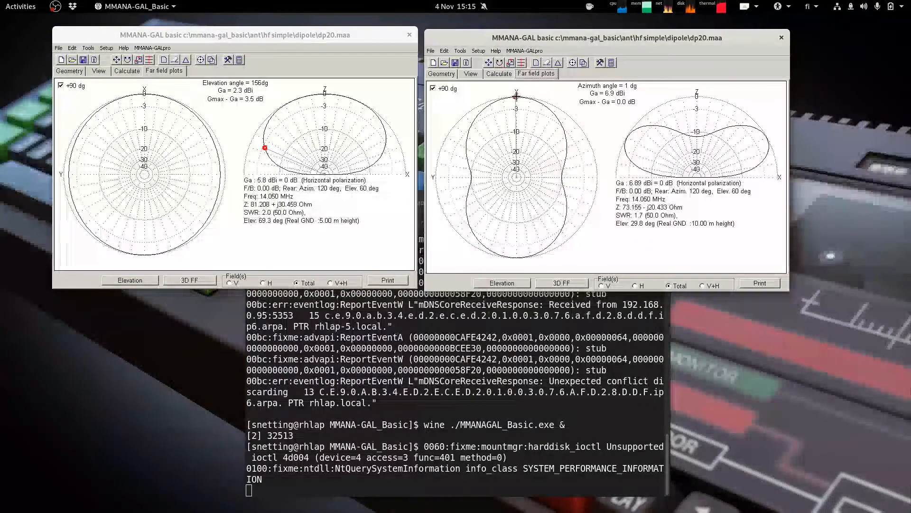
# - Read the 10 m dipole's elevation gain near the zenith, at the main lobe's peak and at angles around it
pyautogui.click(534, 213)
pyautogui.moveTo(534, 213)
pyautogui.mouseDown()
pyautogui.moveTo(511, 194)
pyautogui.moveTo(518, 152)
pyautogui.moveTo(518, 204)
pyautogui.moveTo(516, 145)
pyautogui.mouseUp()
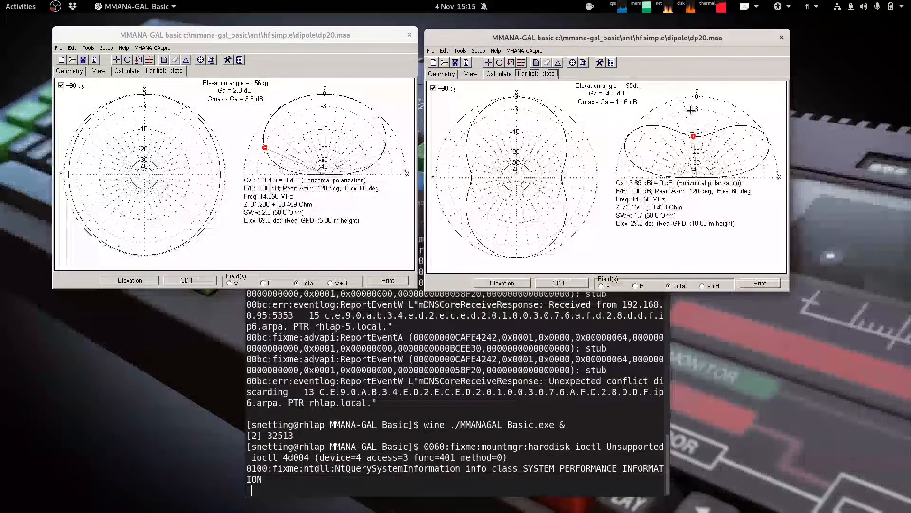
pyautogui.click(603, 87)
pyautogui.moveTo(603, 88)
pyautogui.mouseDown()
pyautogui.moveTo(661, 101)
pyautogui.moveTo(702, 129)
pyautogui.moveTo(678, 129)
pyautogui.moveTo(708, 142)
pyautogui.moveTo(634, 138)
pyautogui.moveTo(627, 132)
pyautogui.moveTo(712, 128)
pyautogui.moveTo(796, 147)
pyautogui.moveTo(626, 144)
pyautogui.mouseUp()
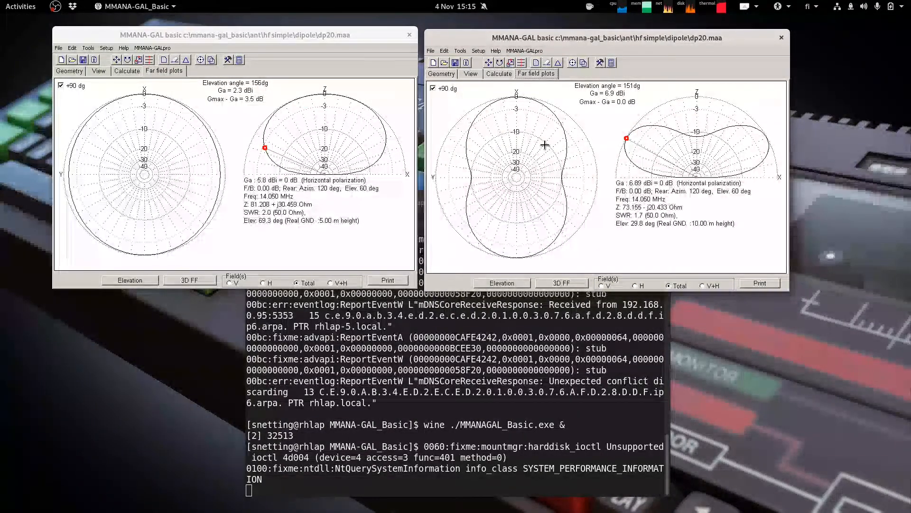
pyautogui.moveTo(624, 151); pyautogui.dragTo(621, 141)
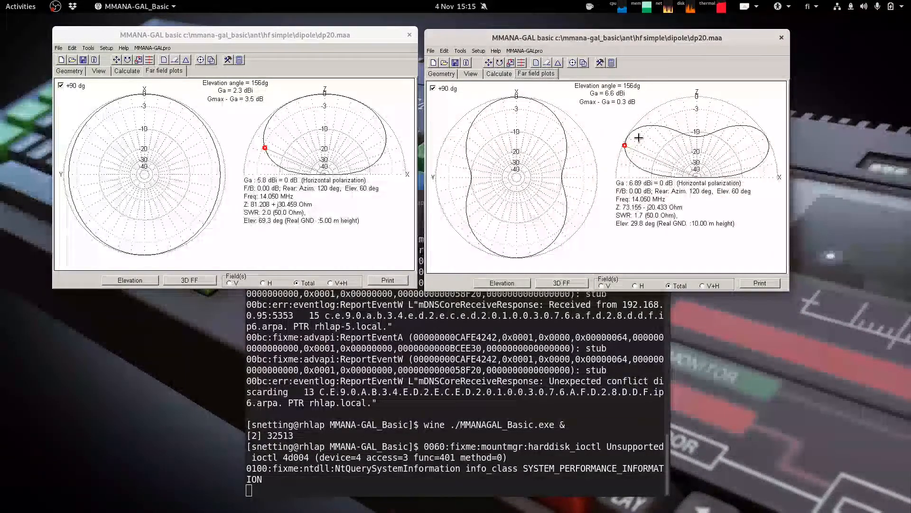
pyautogui.moveTo(626, 141)
pyautogui.mouseDown()
pyautogui.moveTo(658, 118)
pyautogui.moveTo(679, 123)
pyautogui.moveTo(633, 126)
pyautogui.moveTo(674, 128)
pyautogui.moveTo(659, 135)
pyautogui.mouseUp()
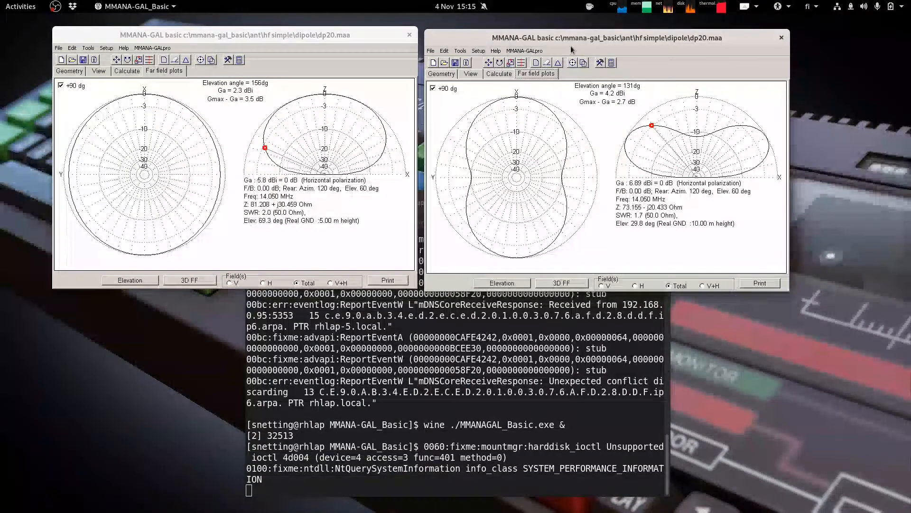
# - Read the gain of both dipoles at an elevation angle of 150 degrees for comparison
pyautogui.moveTo(653, 124); pyautogui.dragTo(611, 129)
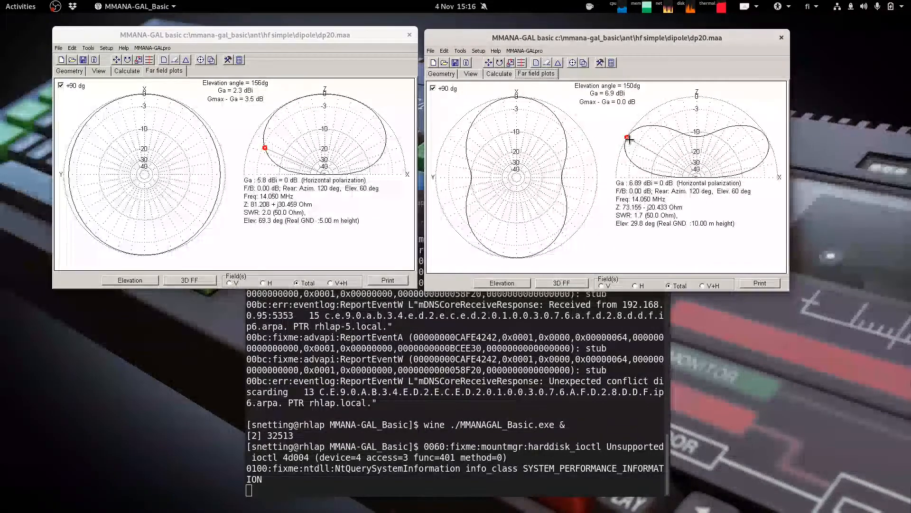
pyautogui.moveTo(629, 139); pyautogui.dragTo(616, 132)
pyautogui.moveTo(265, 148)
pyautogui.mouseDown()
pyautogui.moveTo(258, 128)
pyautogui.moveTo(256, 136)
pyautogui.mouseUp()
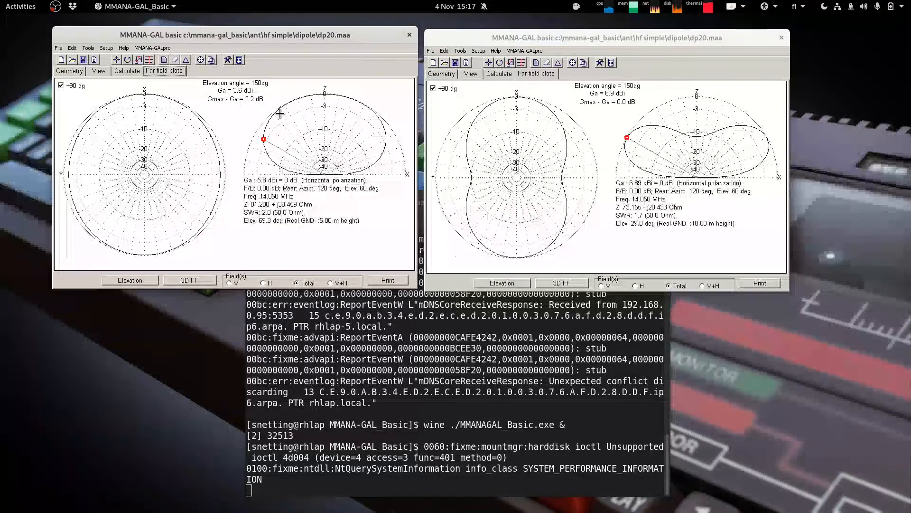
# - Compare both dipoles' gain at an elevation angle of 175 degrees and read the 5 m dipole's gain at 149 degrees
pyautogui.moveTo(259, 139)
pyautogui.mouseDown()
pyautogui.moveTo(263, 180)
pyautogui.moveTo(261, 169)
pyautogui.mouseUp()
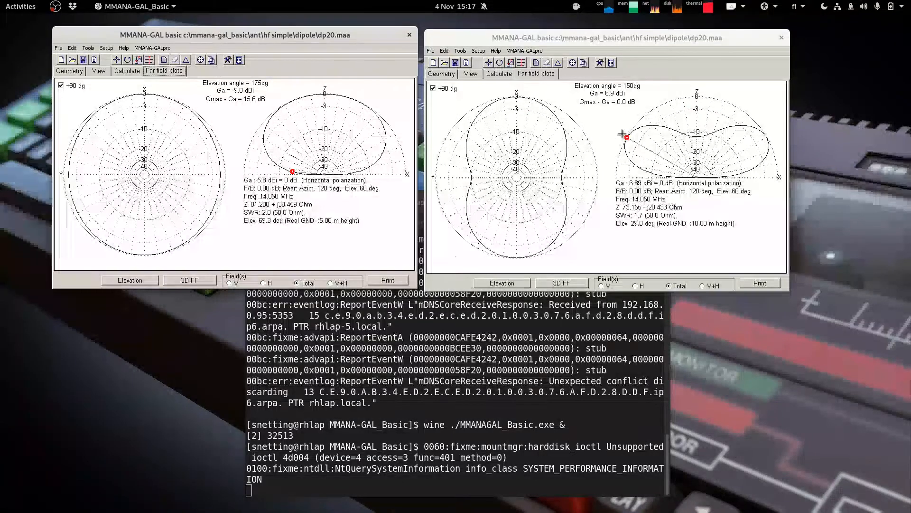
pyautogui.moveTo(625, 138)
pyautogui.mouseDown()
pyautogui.moveTo(616, 170)
pyautogui.moveTo(596, 168)
pyautogui.mouseUp()
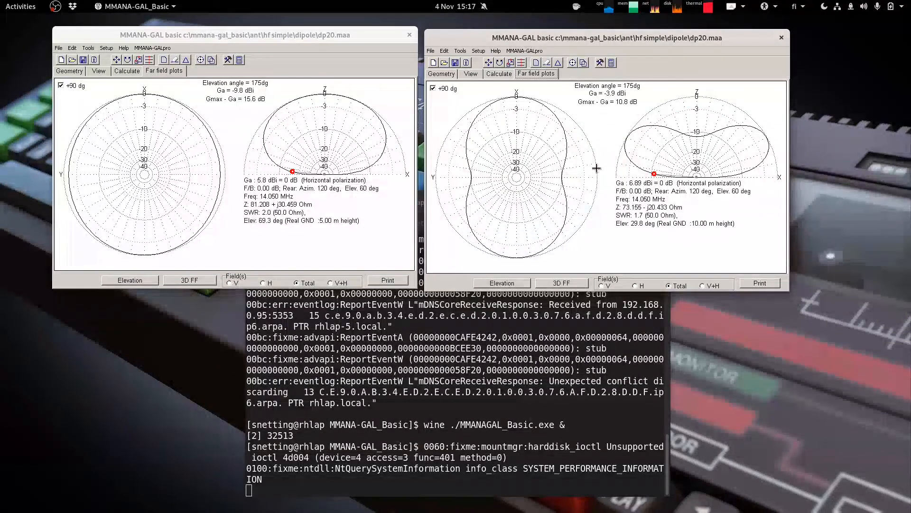
pyautogui.click(312, 33)
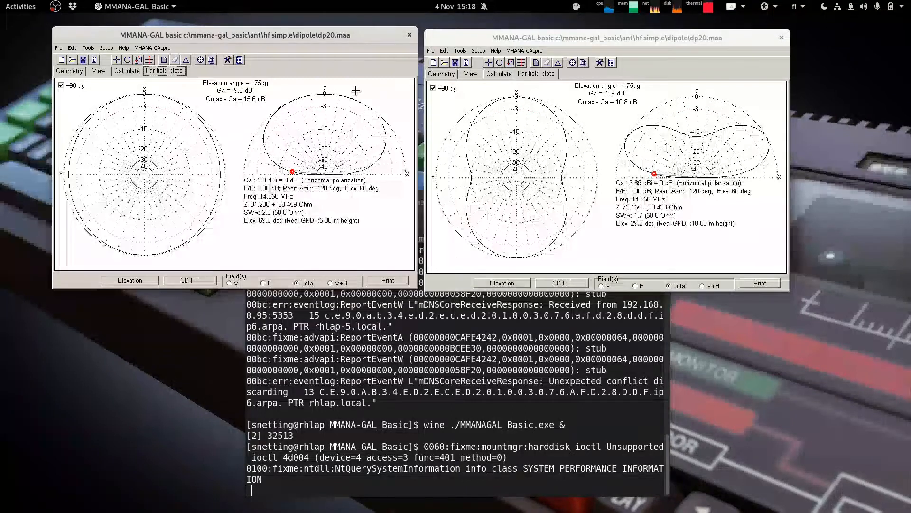
pyautogui.moveTo(267, 155)
pyautogui.mouseDown()
pyautogui.moveTo(263, 127)
pyautogui.moveTo(307, 84)
pyautogui.moveTo(320, 83)
pyautogui.moveTo(291, 84)
pyautogui.moveTo(239, 157)
pyautogui.moveTo(243, 107)
pyautogui.moveTo(223, 155)
pyautogui.moveTo(259, 153)
pyautogui.moveTo(253, 138)
pyautogui.mouseUp()
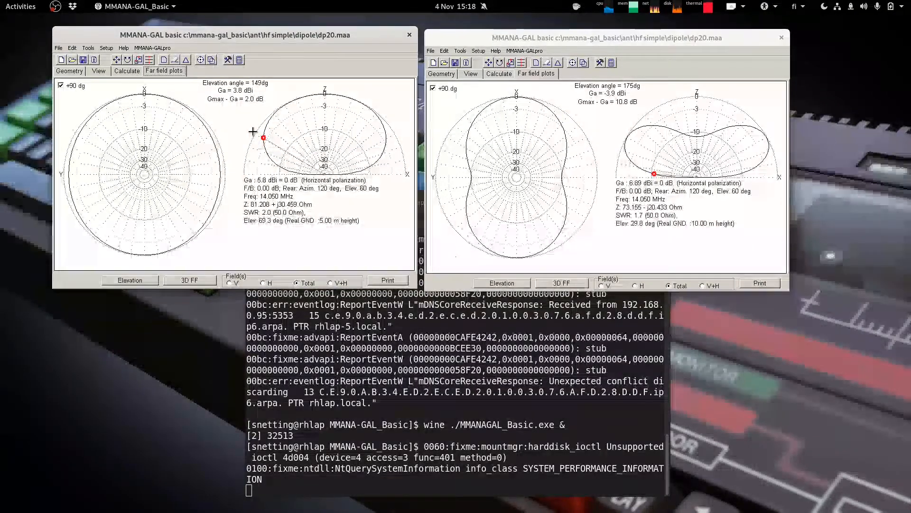
# - Search the desktop's applications for gimp and launch GNU Image Manipulation Program
pyautogui.moveTo(1, 1)
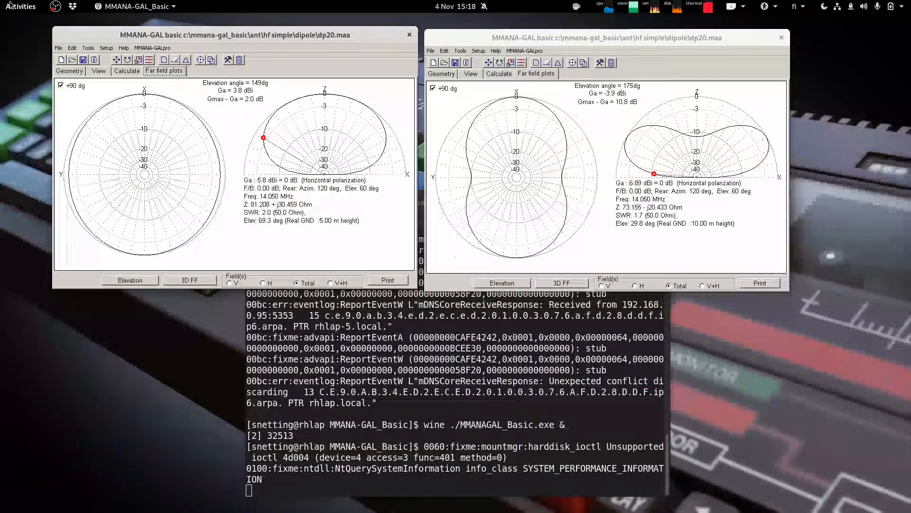
pyautogui.write('p')
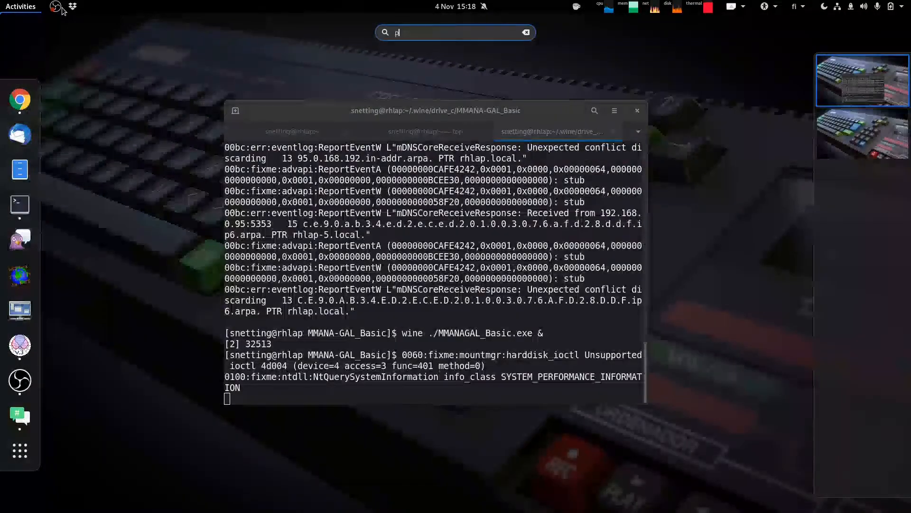
pyautogui.write('al')
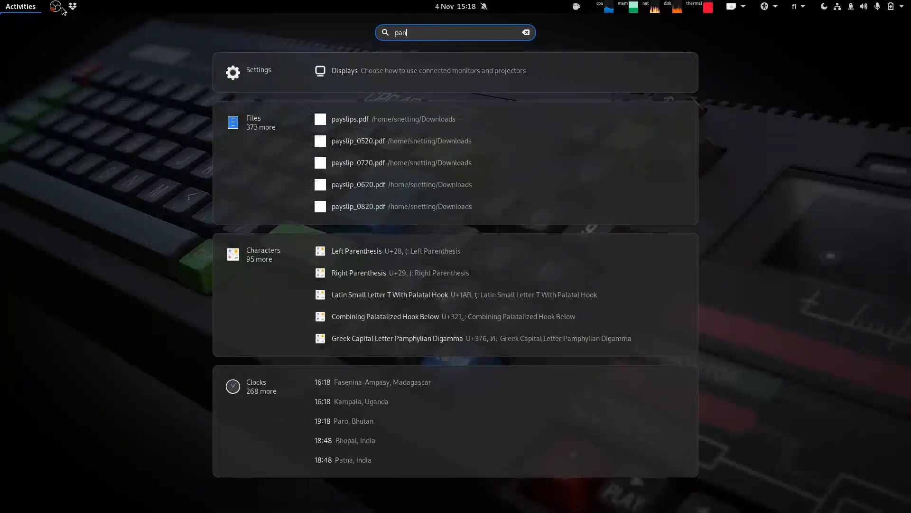
pyautogui.press('BackSpace')
pyautogui.press('BackSpace')
pyautogui.press('BackSpace')
pyautogui.write('gimp')
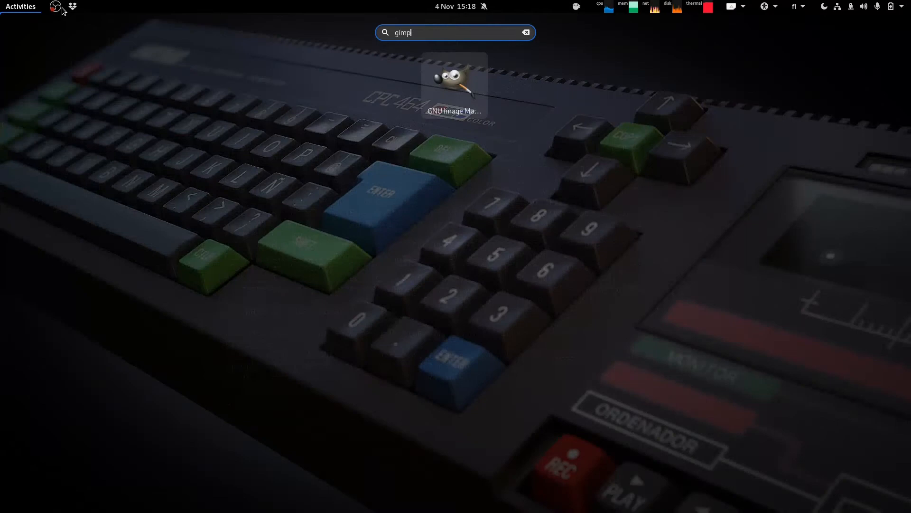
pyautogui.click(447, 79)
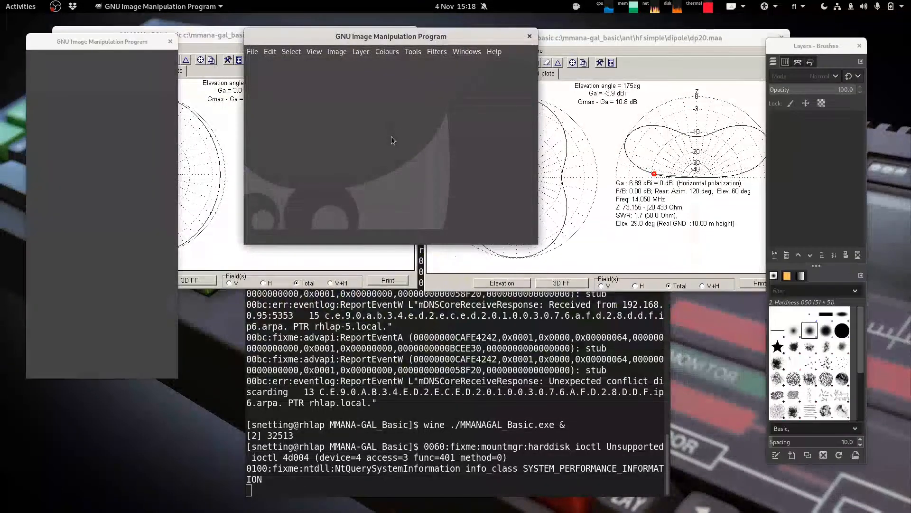
# - Create a new blank image 800 px wide and 600 px high
pyautogui.moveTo(411, 40); pyautogui.dragTo(406, 223)
pyautogui.click(247, 234)
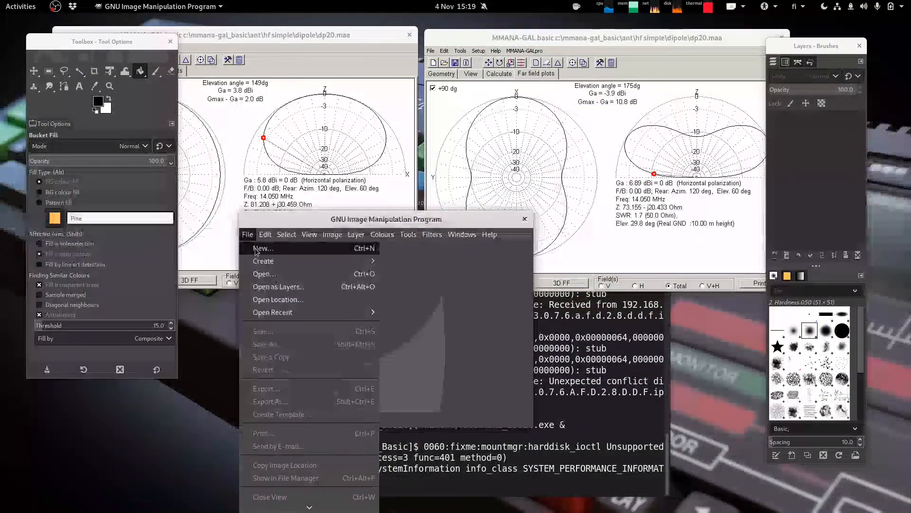
pyautogui.moveTo(362, 264)
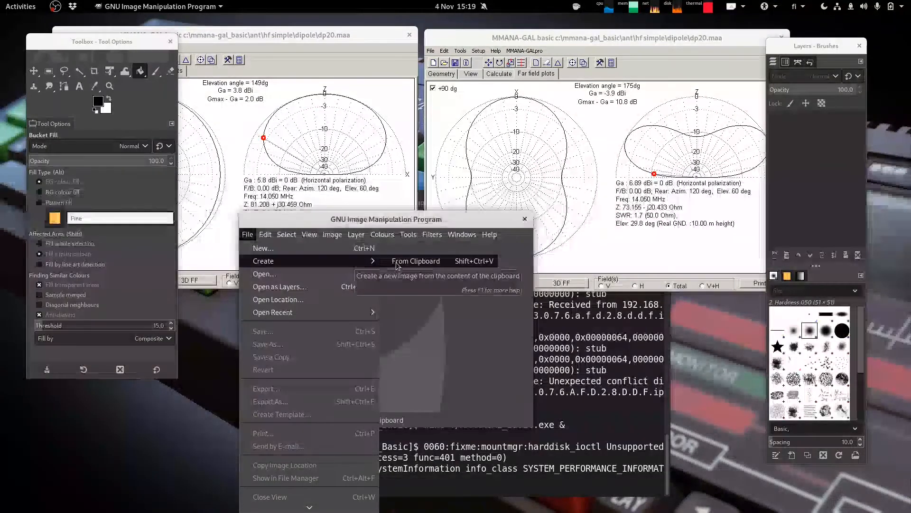
pyautogui.moveTo(318, 262)
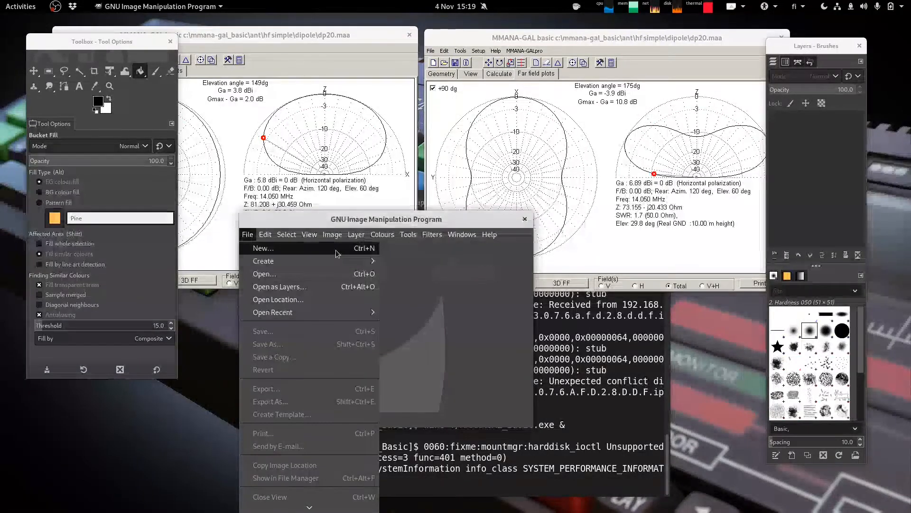
pyautogui.click(331, 250)
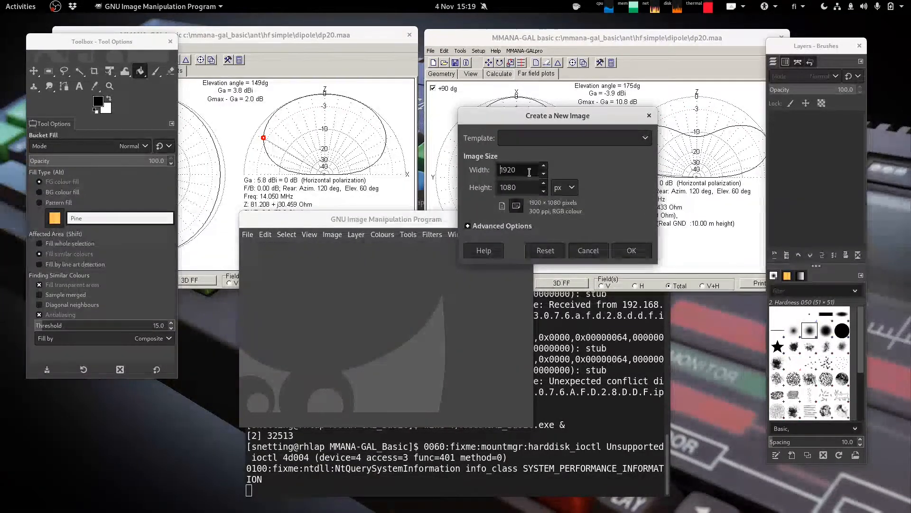
pyautogui.moveTo(529, 172); pyautogui.dragTo(359, 184)
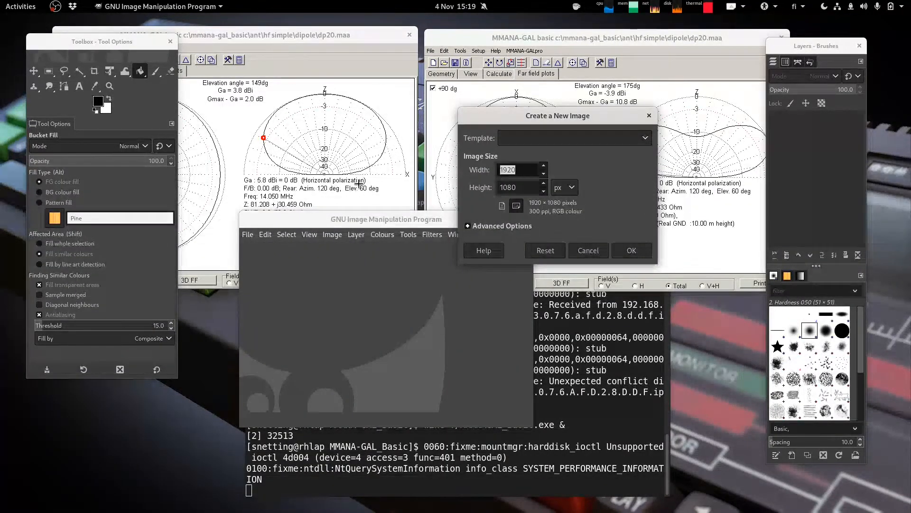
pyautogui.write('800')
pyautogui.press('Tab')
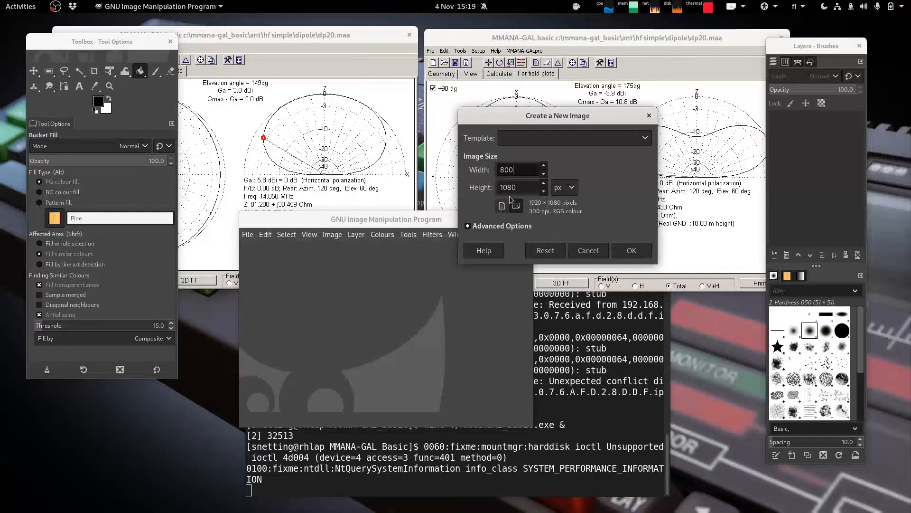
pyautogui.write('600')
pyautogui.press('Return')
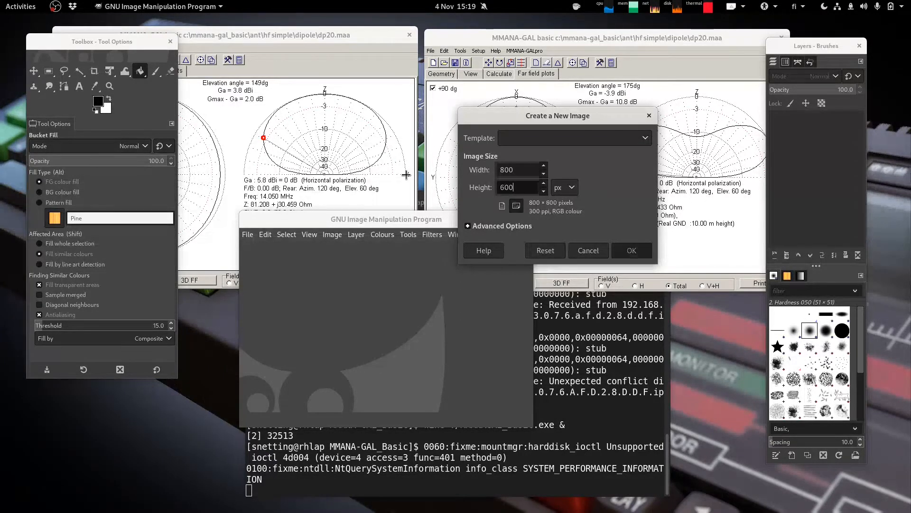
pyautogui.moveTo(437, 179); pyautogui.dragTo(425, 178)
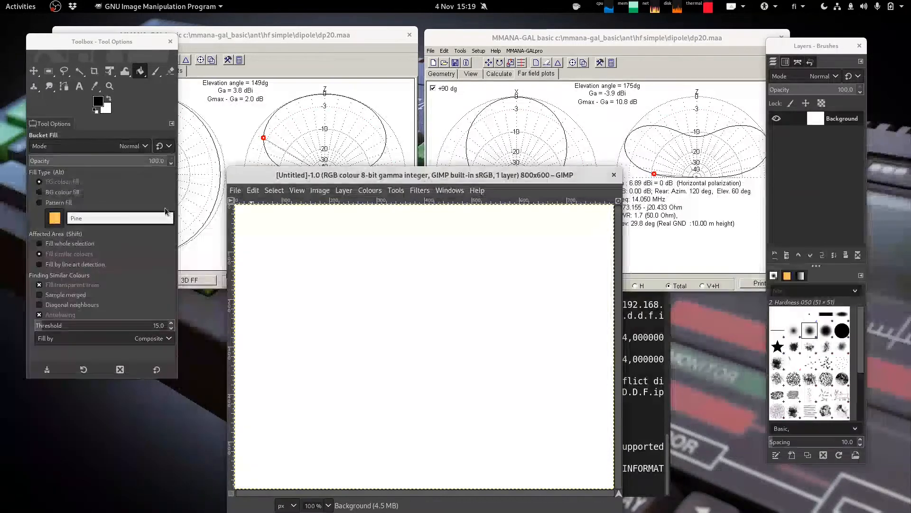
# - Paint a black horizontal ground line about 600 px long across the lower part of the canvas with the Paintbrush
pyautogui.click(101, 100)
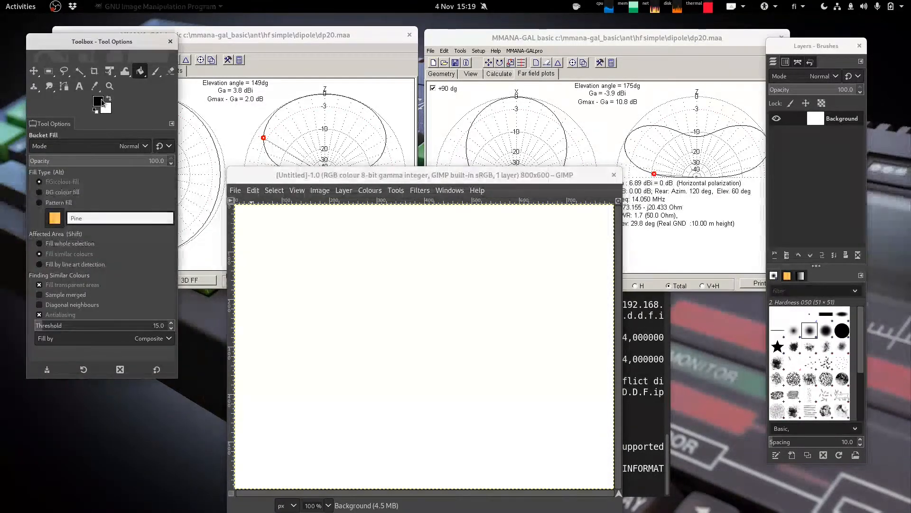
pyautogui.click(155, 71)
pyautogui.click(519, 229)
pyautogui.moveTo(355, 319); pyautogui.dragTo(479, 293)
pyautogui.hotkey('ctrl', 'z')
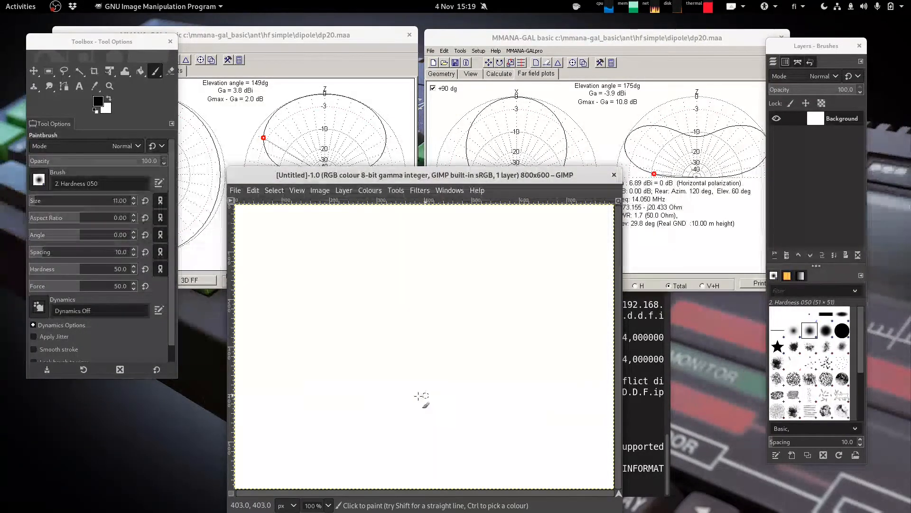
pyautogui.moveTo(293, 413); pyautogui.dragTo(578, 418)
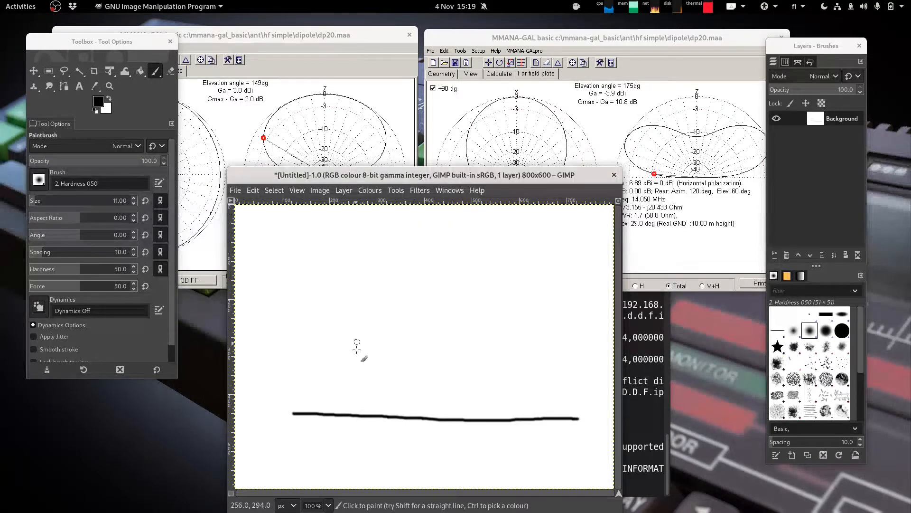
# - Paint an upward arrow standing on each end of the ground line to represent the two antennas
pyautogui.moveTo(567, 387)
pyautogui.mouseDown()
pyautogui.moveTo(567, 414)
pyautogui.moveTo(565, 391)
pyautogui.moveTo(580, 395)
pyautogui.mouseUp()
pyautogui.moveTo(559, 392); pyautogui.dragTo(568, 388)
pyautogui.moveTo(302, 385)
pyautogui.mouseDown()
pyautogui.moveTo(303, 419)
pyautogui.moveTo(300, 388)
pyautogui.moveTo(310, 390)
pyautogui.mouseUp()
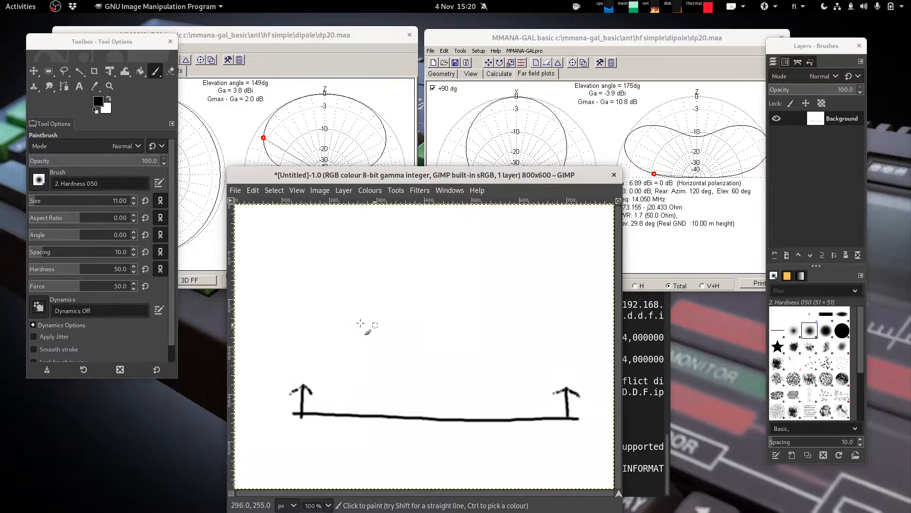
# - Paint three parallel horizontal lines near the canvas's upper edge and label them F, E and D from the highest down
pyautogui.moveTo(308, 232); pyautogui.dragTo(583, 234)
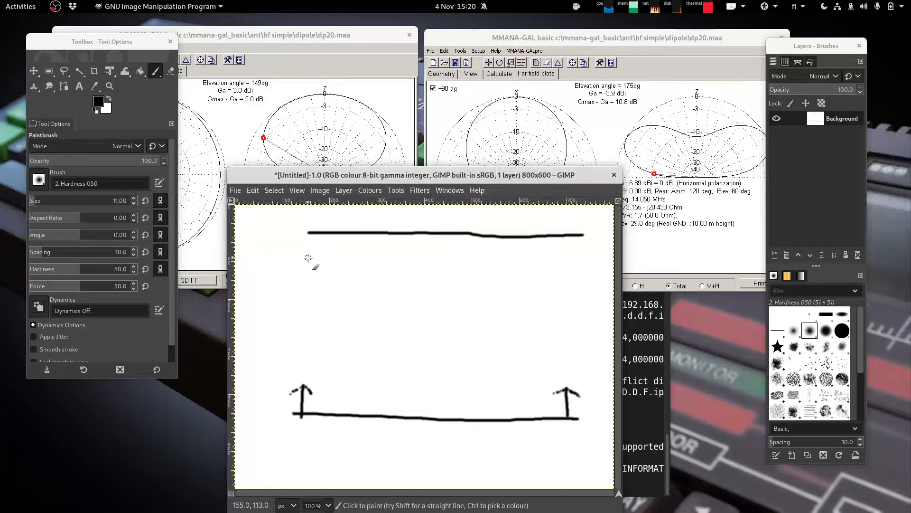
pyautogui.moveTo(306, 252); pyautogui.dragTo(587, 251)
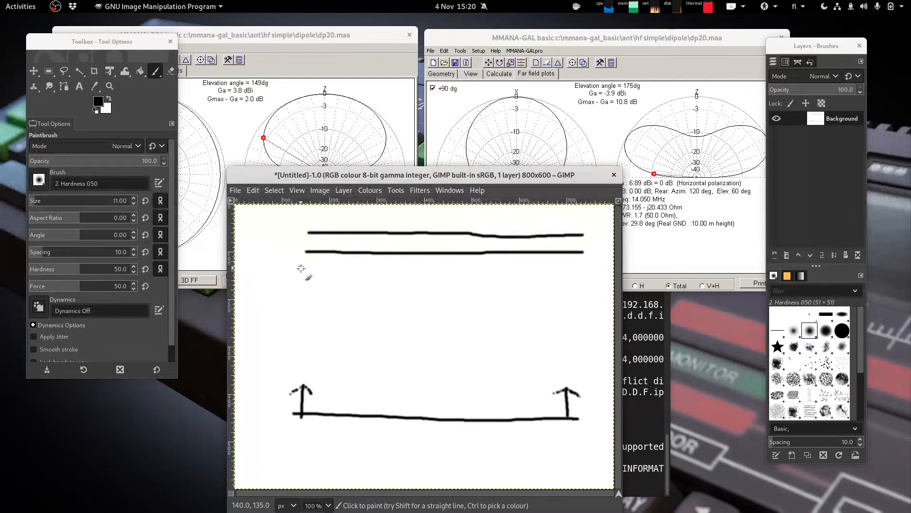
pyautogui.moveTo(311, 271); pyautogui.dragTo(582, 272)
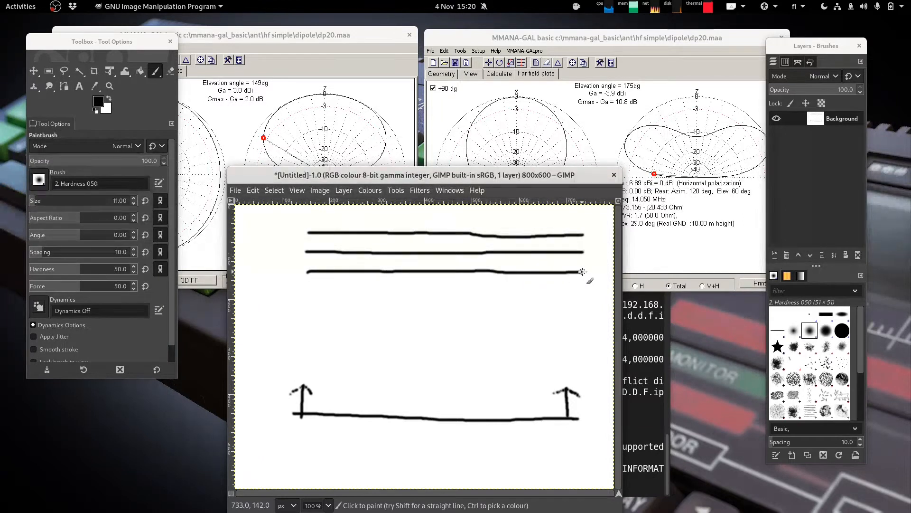
pyautogui.moveTo(286, 271)
pyautogui.mouseDown()
pyautogui.moveTo(300, 280)
pyautogui.moveTo(292, 281)
pyautogui.moveTo(284, 231)
pyautogui.moveTo(295, 222)
pyautogui.moveTo(286, 241)
pyautogui.mouseUp()
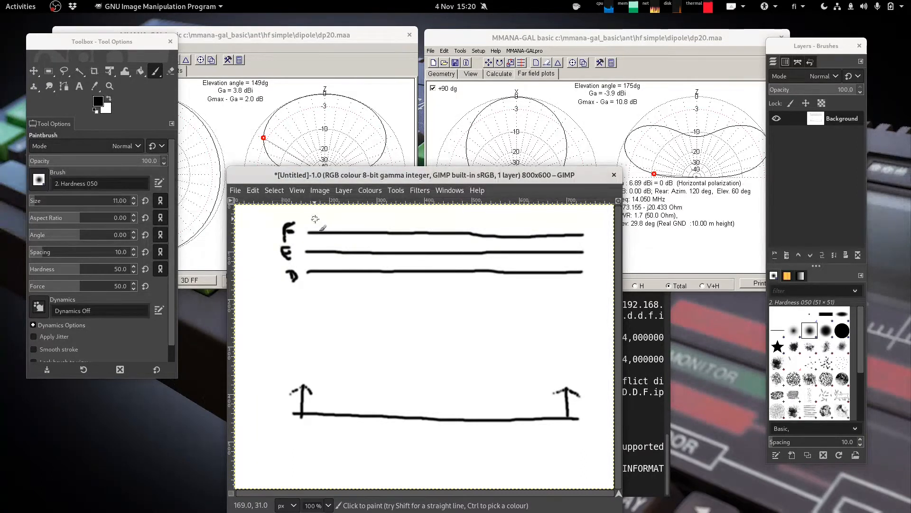
# - Write "150 - 400 (200)" above the F line and label the two ground antennas RX and ME
pyautogui.moveTo(315, 216)
pyautogui.mouseDown()
pyautogui.moveTo(314, 224)
pyautogui.moveTo(338, 213)
pyautogui.moveTo(347, 229)
pyautogui.moveTo(347, 215)
pyautogui.moveTo(404, 228)
pyautogui.moveTo(419, 215)
pyautogui.moveTo(428, 230)
pyautogui.mouseUp()
pyautogui.moveTo(486, 212)
pyautogui.mouseDown()
pyautogui.moveTo(485, 234)
pyautogui.moveTo(503, 222)
pyautogui.moveTo(508, 232)
pyautogui.moveTo(514, 215)
pyautogui.moveTo(526, 225)
pyautogui.moveTo(528, 215)
pyautogui.moveTo(542, 214)
pyautogui.moveTo(549, 235)
pyautogui.mouseUp()
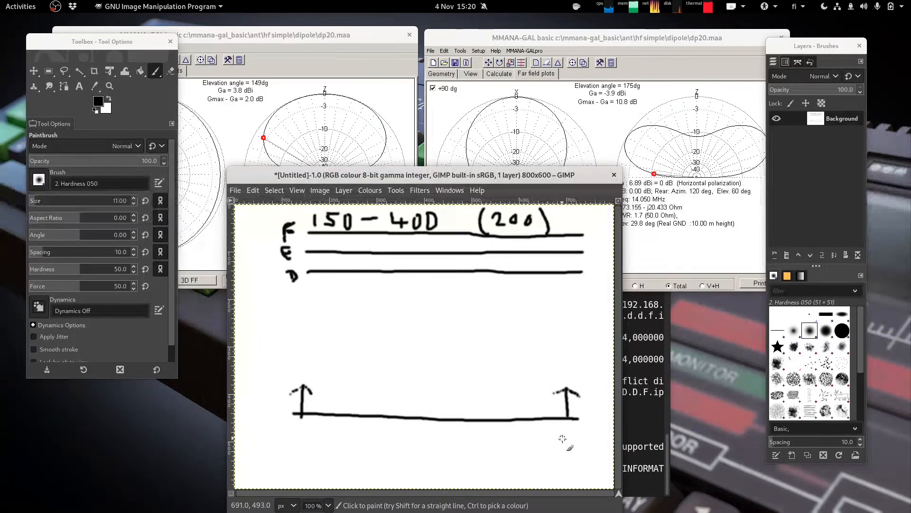
pyautogui.moveTo(559, 436)
pyautogui.mouseDown()
pyautogui.moveTo(581, 440)
pyautogui.moveTo(585, 430)
pyautogui.mouseUp()
pyautogui.moveTo(287, 428)
pyautogui.mouseDown()
pyautogui.moveTo(287, 451)
pyautogui.moveTo(318, 449)
pyautogui.moveTo(319, 433)
pyautogui.mouseUp()
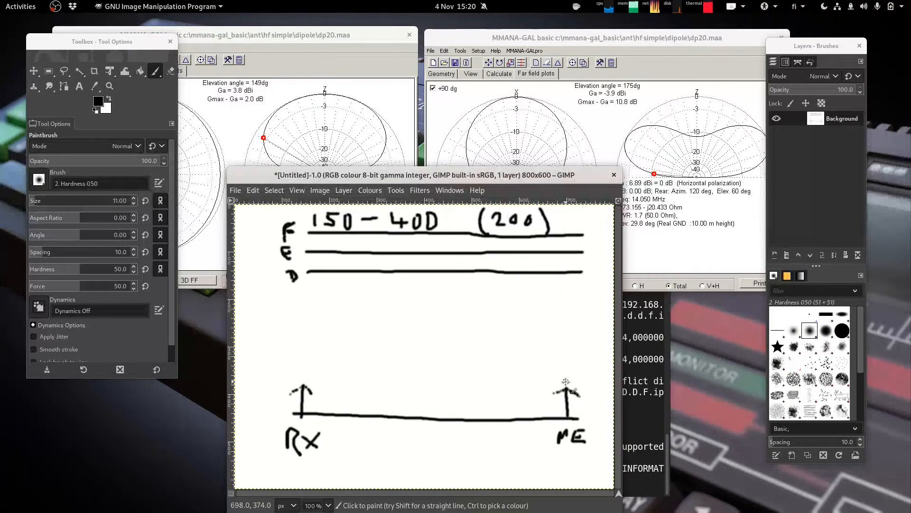
# - Paint an arched signal path from the ME antenna up to just below the F line and down to RX, with a vertical line from its apex to the ground
pyautogui.moveTo(566, 381)
pyautogui.mouseDown()
pyautogui.moveTo(475, 247)
pyautogui.moveTo(422, 240)
pyautogui.moveTo(405, 243)
pyautogui.moveTo(353, 291)
pyautogui.moveTo(302, 377)
pyautogui.mouseUp()
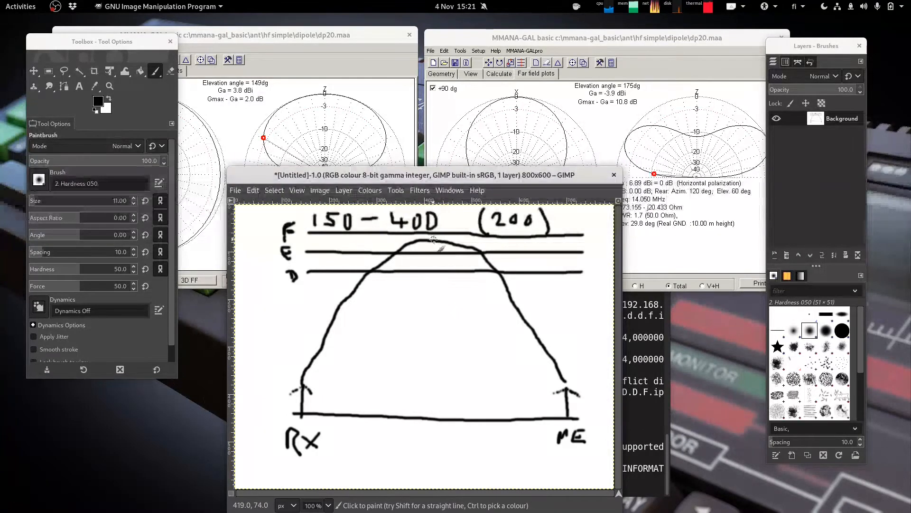
pyautogui.moveTo(436, 241); pyautogui.dragTo(433, 411)
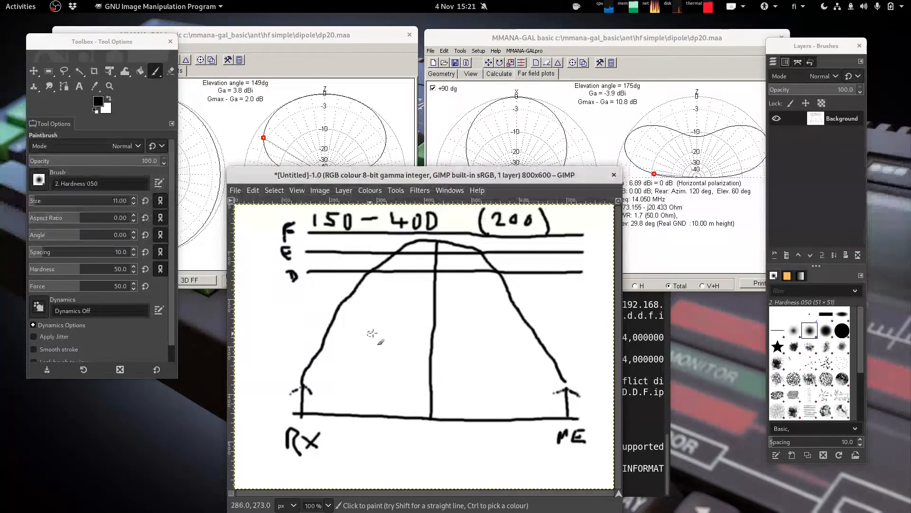
# - Add the unit Km after "(200)" and write 200 beside the vertical height line
pyautogui.moveTo(561, 214)
pyautogui.mouseDown()
pyautogui.moveTo(560, 234)
pyautogui.moveTo(564, 225)
pyautogui.moveTo(585, 234)
pyautogui.mouseUp()
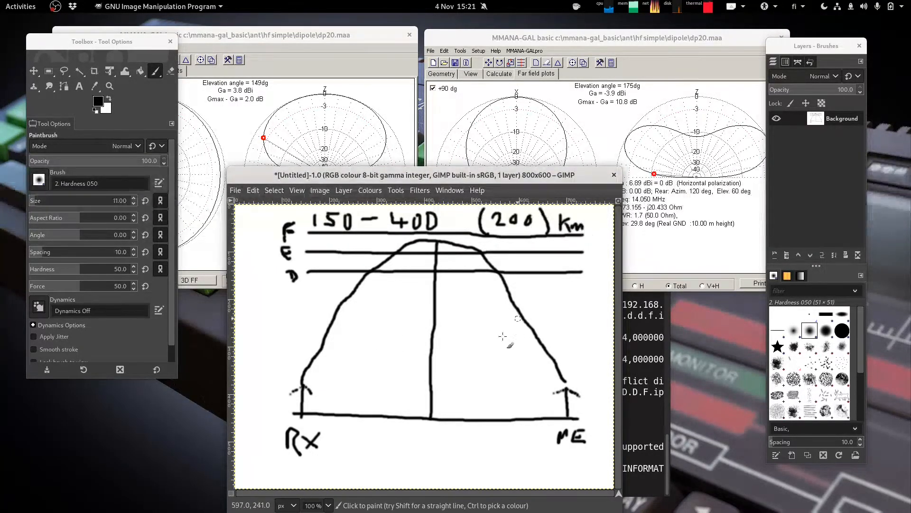
pyautogui.moveTo(382, 328)
pyautogui.mouseDown()
pyautogui.moveTo(395, 335)
pyautogui.moveTo(418, 323)
pyautogui.mouseUp()
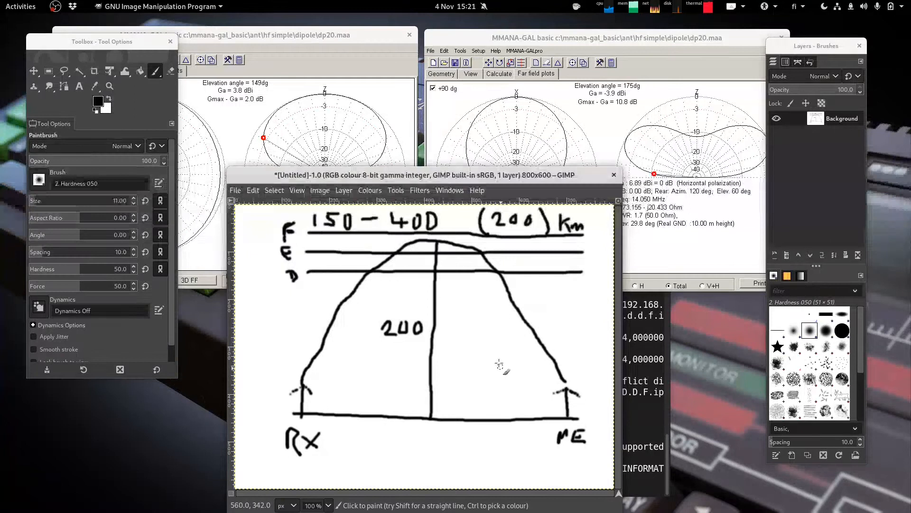
# - Switch back to the MMANA-GAL plots and read the 5 m dipole's gain at an elevation angle of 154 degrees
pyautogui.click(583, 54)
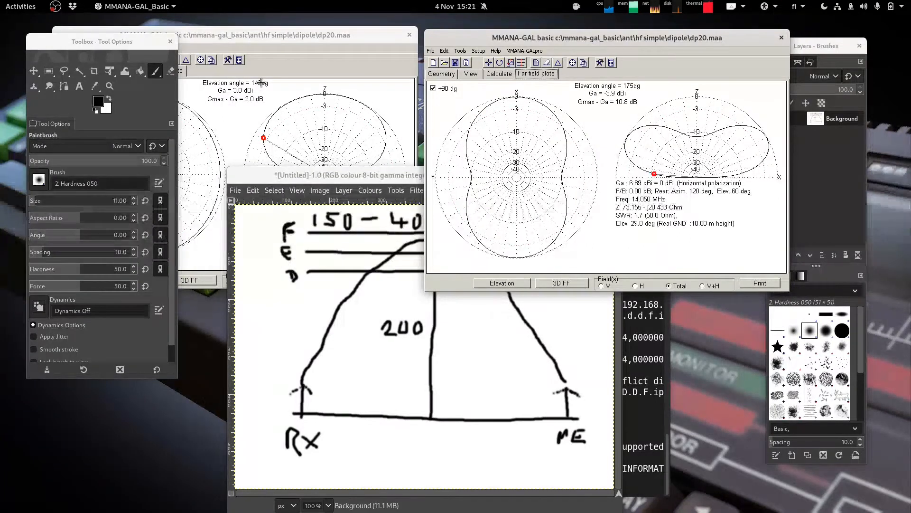
pyautogui.click(269, 55)
pyautogui.click(258, 143)
pyautogui.moveTo(258, 143)
pyautogui.mouseDown()
pyautogui.moveTo(245, 186)
pyautogui.moveTo(252, 136)
pyautogui.moveTo(239, 166)
pyautogui.moveTo(261, 157)
pyautogui.moveTo(252, 177)
pyautogui.moveTo(250, 139)
pyautogui.mouseUp()
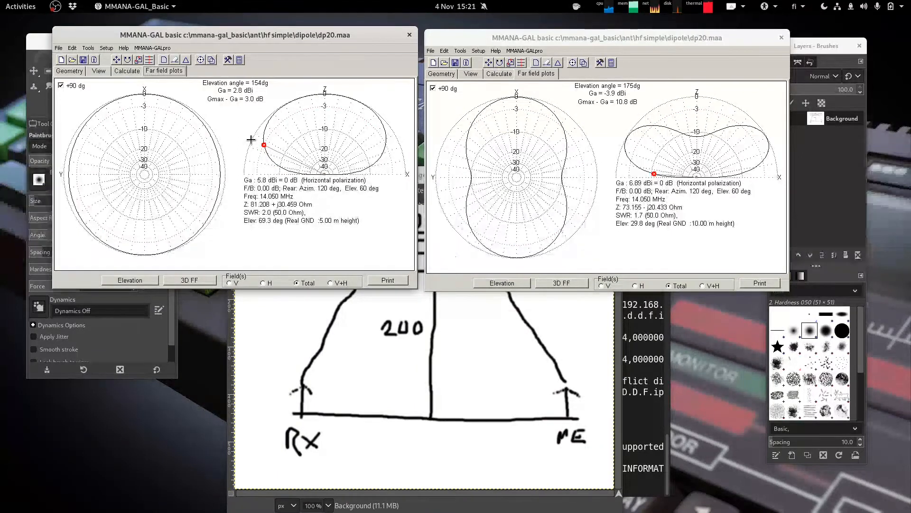
# - Read the 10 m dipole's gain at an elevation angle of 155 degrees on its far-field plot
pyautogui.moveTo(625, 146)
pyautogui.mouseDown()
pyautogui.moveTo(615, 153)
pyautogui.moveTo(612, 138)
pyautogui.mouseUp()
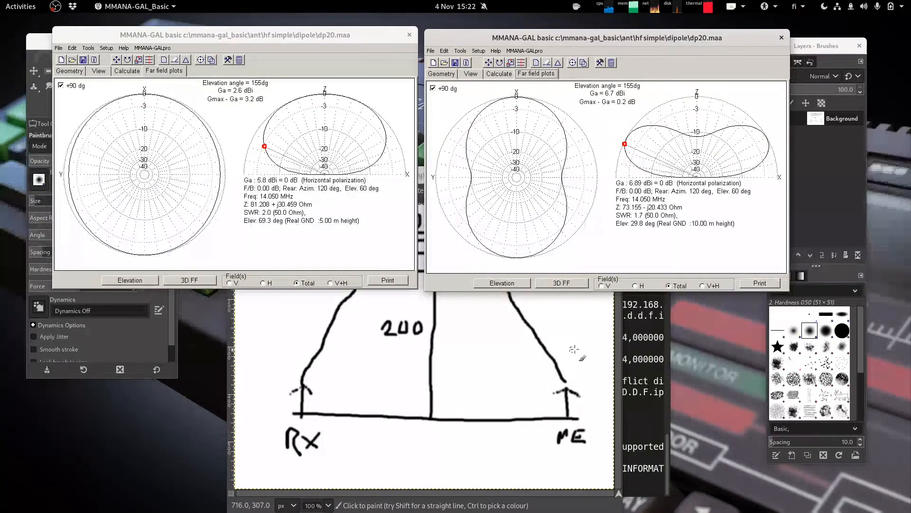
# - Switch to the GIMP sketch and paint an angle arc beside the ME antenna labelled 25
pyautogui.click(230, 474)
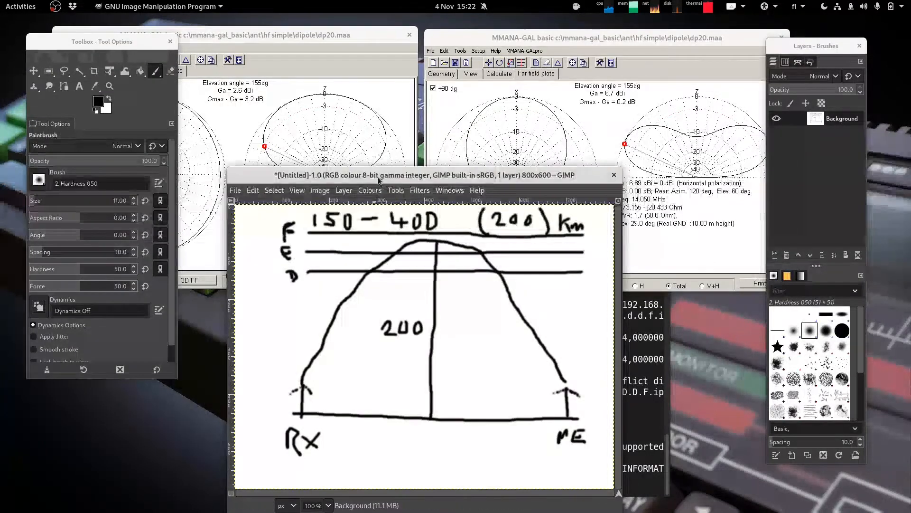
pyautogui.moveTo(548, 371)
pyautogui.mouseDown()
pyautogui.moveTo(534, 374)
pyautogui.moveTo(528, 420)
pyautogui.mouseUp()
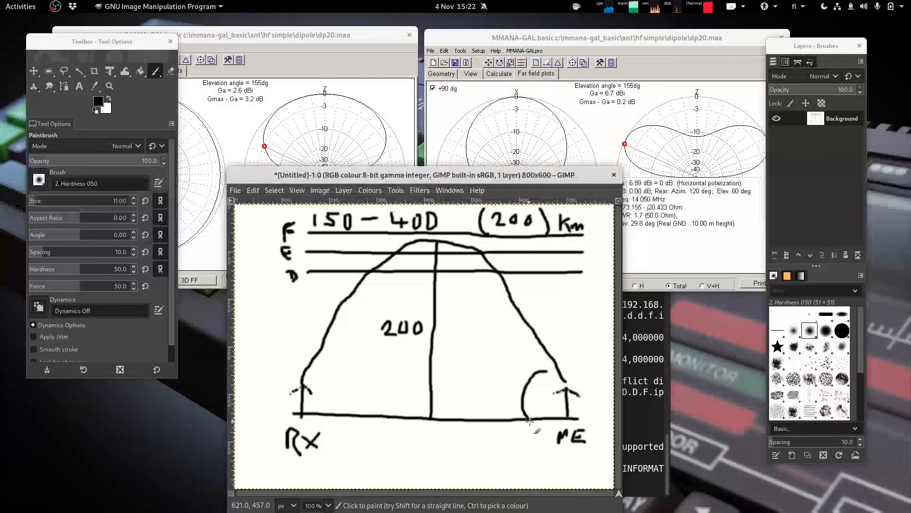
pyautogui.moveTo(492, 376)
pyautogui.mouseDown()
pyautogui.moveTo(497, 394)
pyautogui.moveTo(523, 372)
pyautogui.moveTo(496, 392)
pyautogui.moveTo(507, 397)
pyautogui.mouseUp()
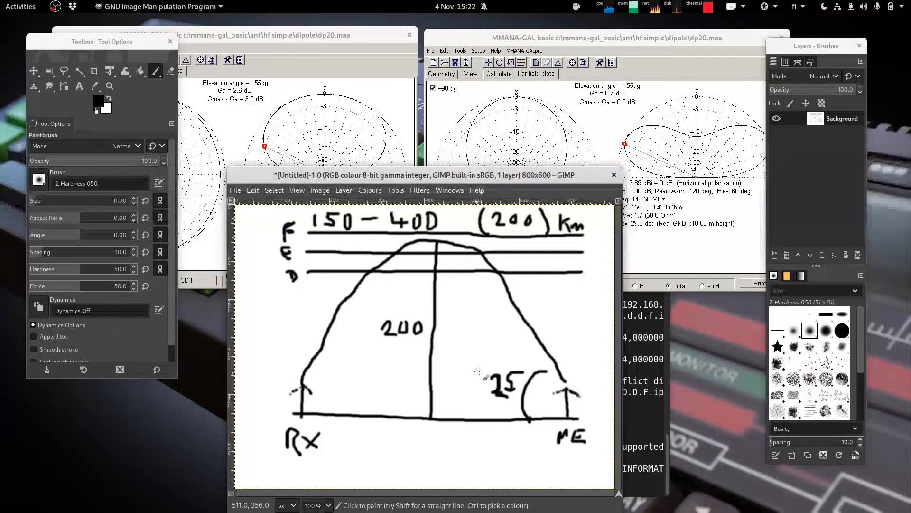
# - Paint over the messy digit 2 of the 25 angle label in white and rewrite it in black
pyautogui.click(111, 110)
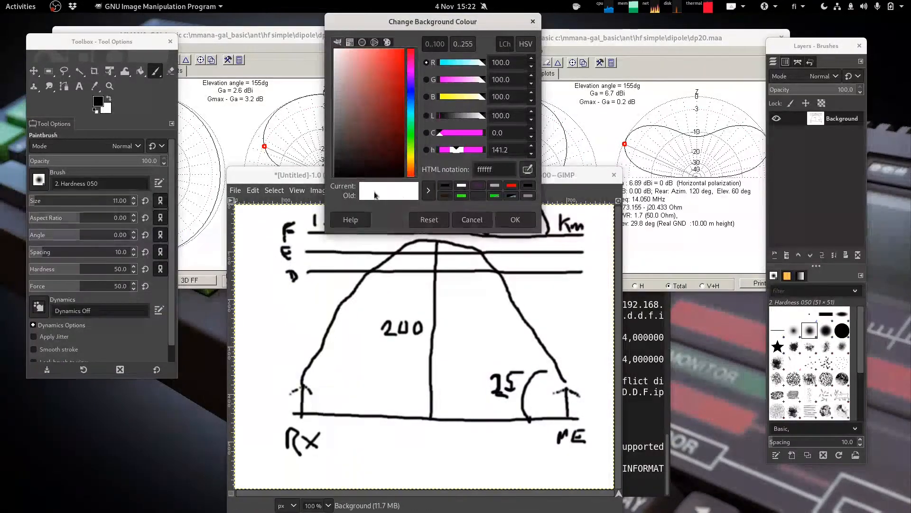
pyautogui.click(517, 218)
pyautogui.click(109, 98)
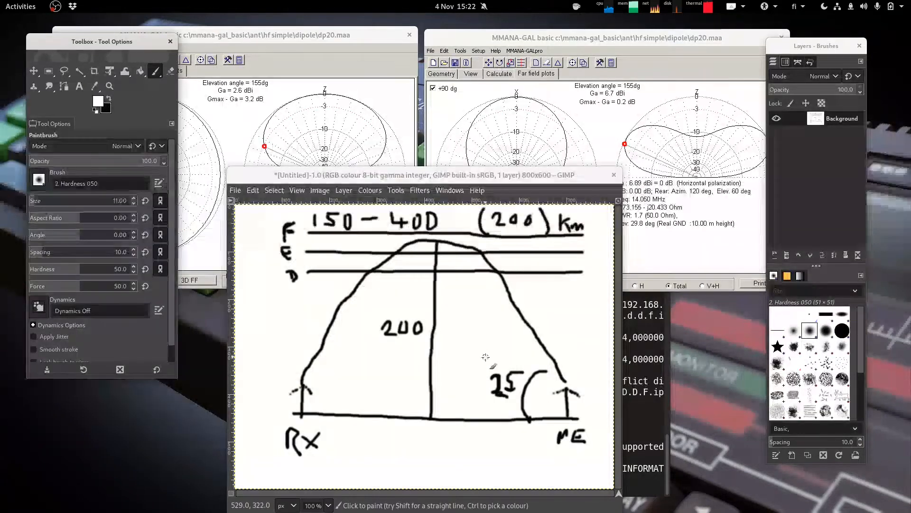
pyautogui.moveTo(493, 376); pyautogui.dragTo(498, 404)
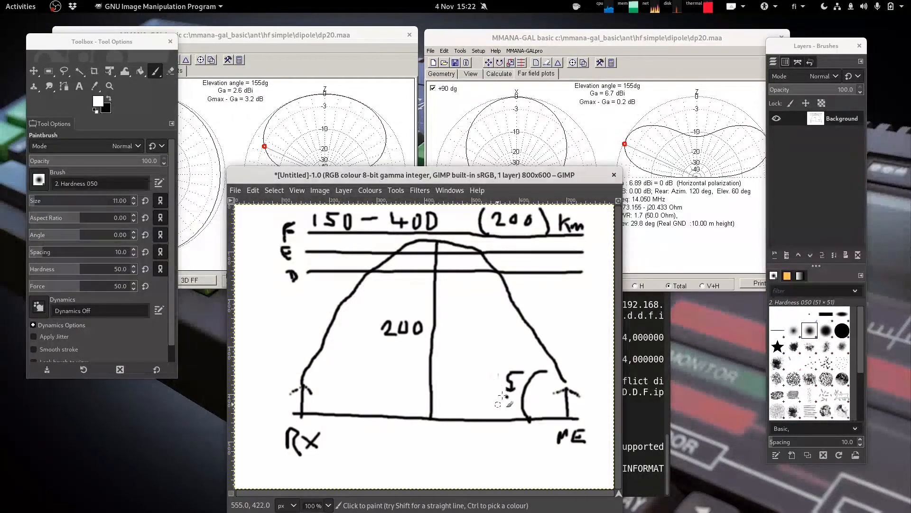
pyautogui.click(109, 98)
pyautogui.moveTo(490, 378)
pyautogui.mouseDown()
pyautogui.moveTo(491, 389)
pyautogui.moveTo(509, 390)
pyautogui.mouseUp()
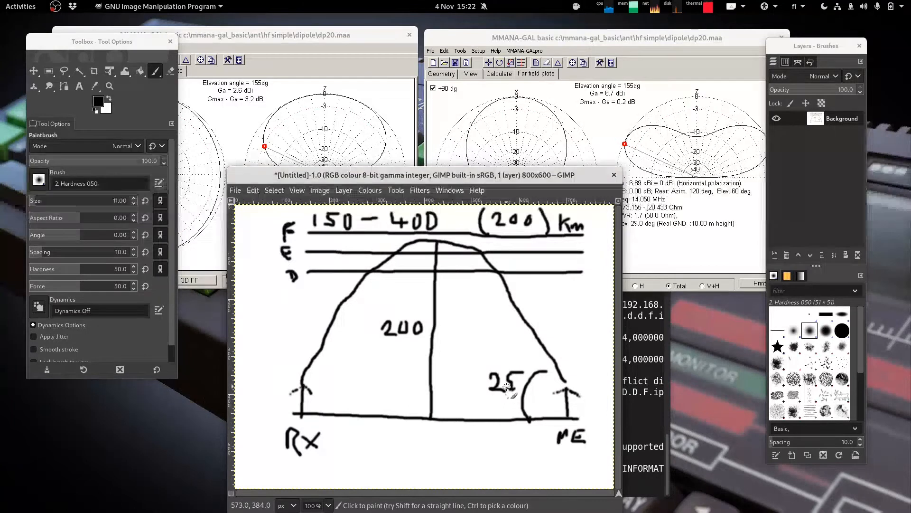
# - Mark a 90 degree corner at the foot of the height line and paint an arc under the path's apex labelled 130
pyautogui.moveTo(432, 402); pyautogui.dragTo(453, 419)
pyautogui.moveTo(448, 381)
pyautogui.mouseDown()
pyautogui.moveTo(462, 390)
pyautogui.moveTo(458, 383)
pyautogui.mouseUp()
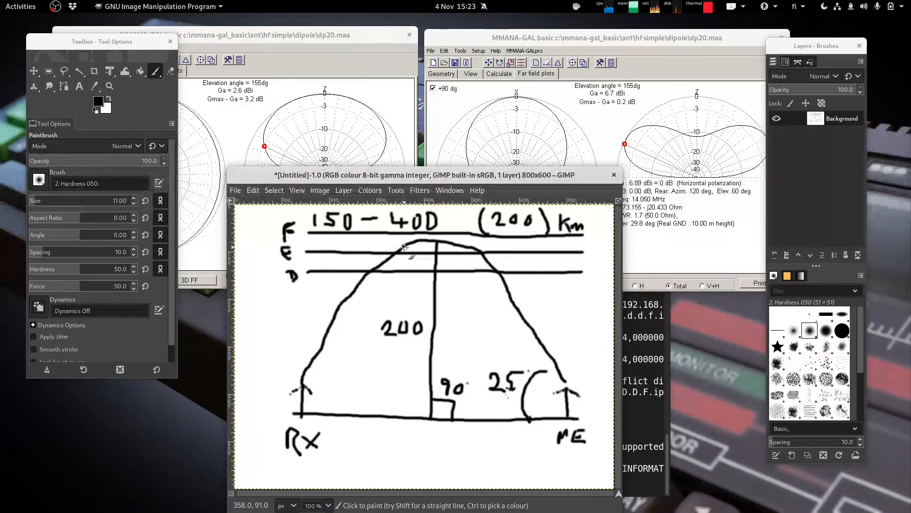
pyautogui.moveTo(405, 247)
pyautogui.mouseDown()
pyautogui.moveTo(420, 284)
pyautogui.moveTo(492, 273)
pyautogui.moveTo(489, 260)
pyautogui.mouseUp()
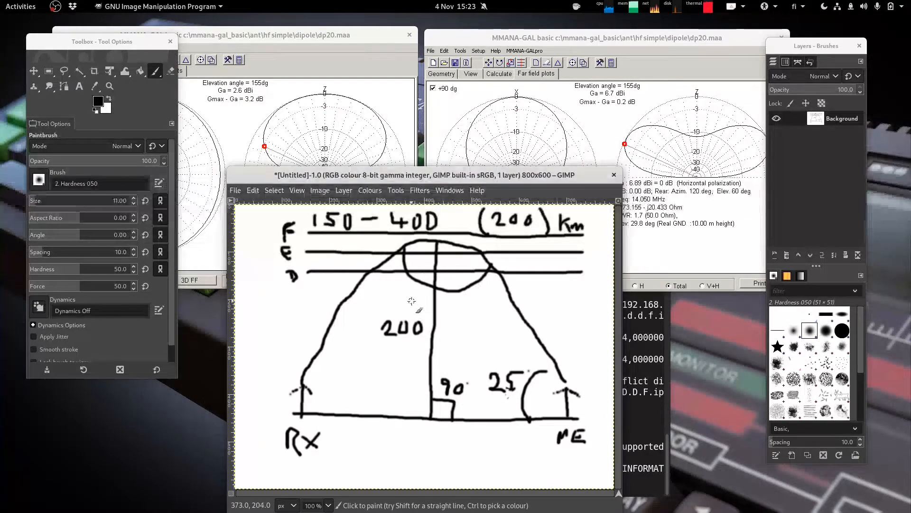
pyautogui.moveTo(398, 287)
pyautogui.mouseDown()
pyautogui.moveTo(399, 297)
pyautogui.moveTo(412, 293)
pyautogui.moveTo(408, 300)
pyautogui.moveTo(424, 291)
pyautogui.mouseUp()
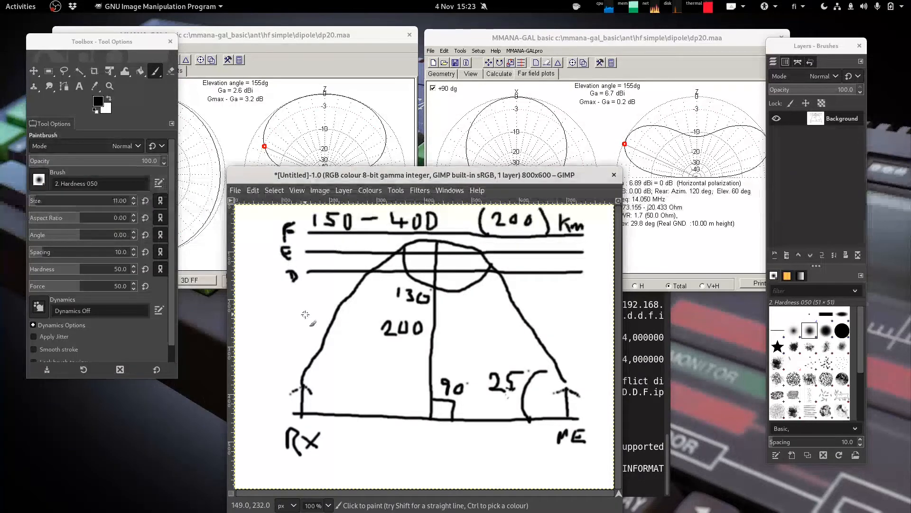
# - Switch to the right triangle calculator in Chrome and set the angle θ to 25 degrees
pyautogui.moveTo(0, 0)
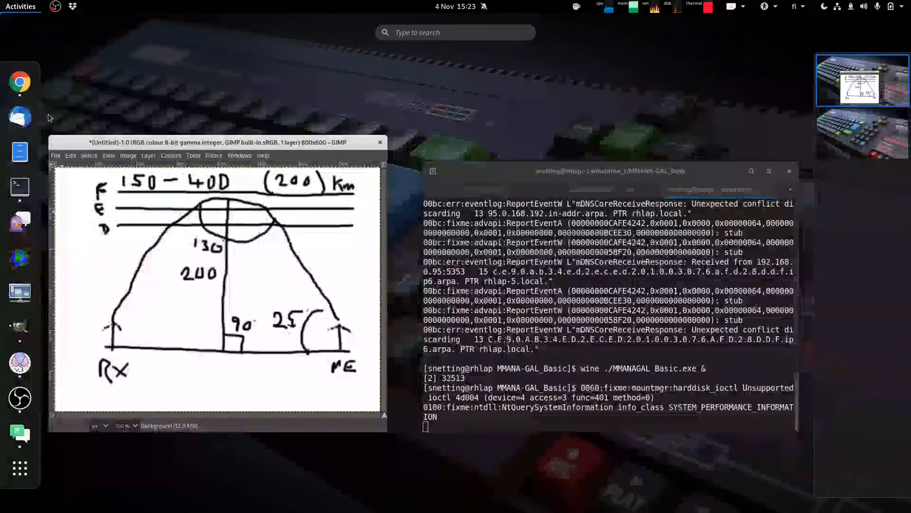
pyautogui.press('Escape')
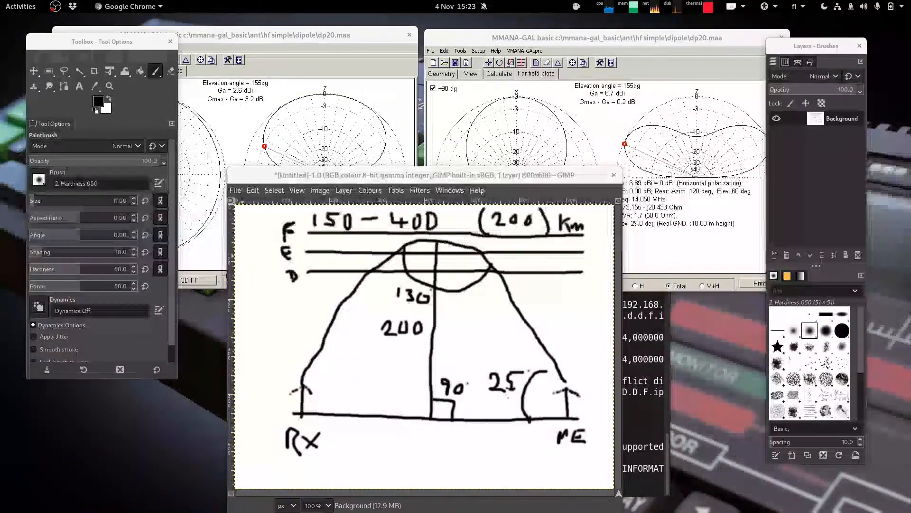
pyautogui.moveTo(685, 71); pyautogui.dragTo(724, 41)
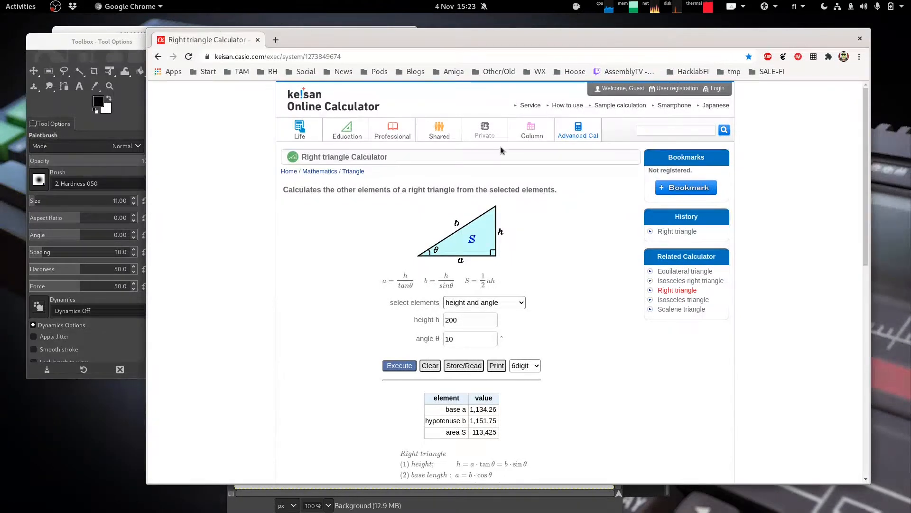
pyautogui.click(468, 335)
pyautogui.moveTo(468, 335); pyautogui.dragTo(382, 340)
pyautogui.write('25')
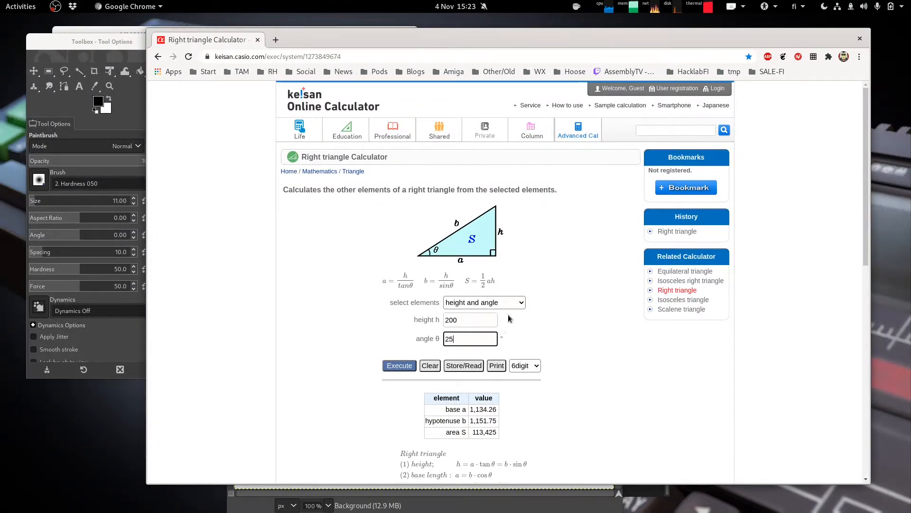
pyautogui.click(476, 318)
pyautogui.click(469, 340)
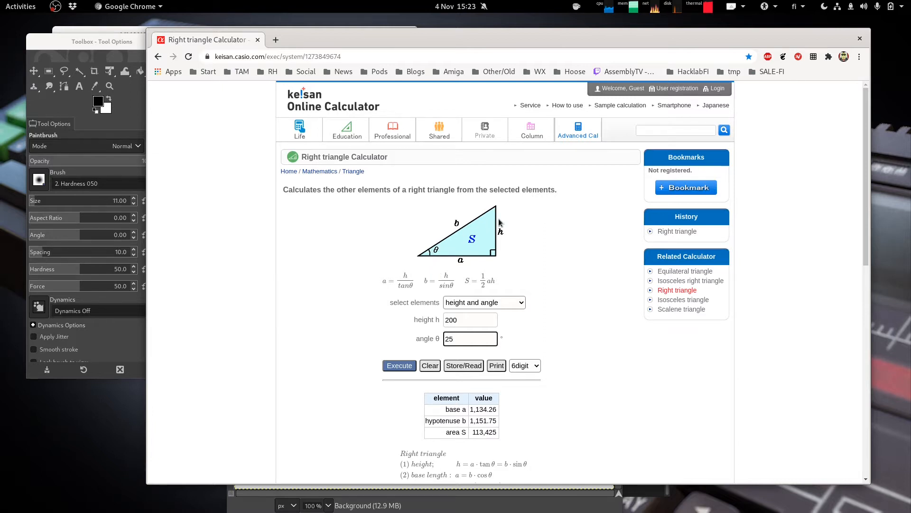
# - Calculate the right triangle for a height of 200 and an angle of 25 degrees
pyautogui.moveTo(364, 42); pyautogui.dragTo(367, 117)
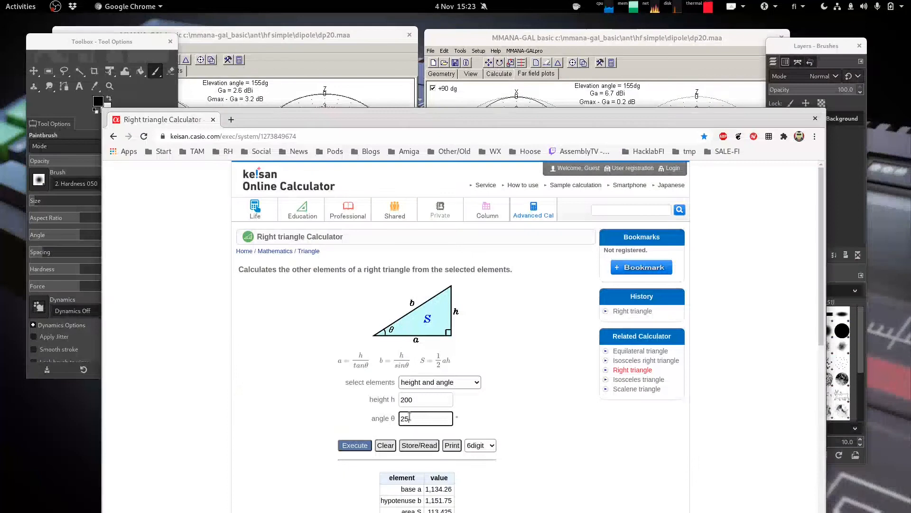
pyautogui.click(416, 401)
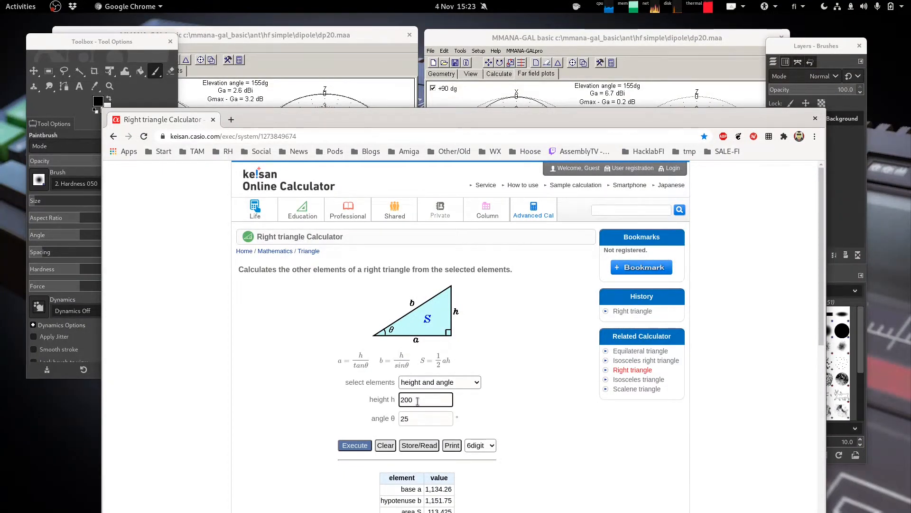
pyautogui.click(356, 446)
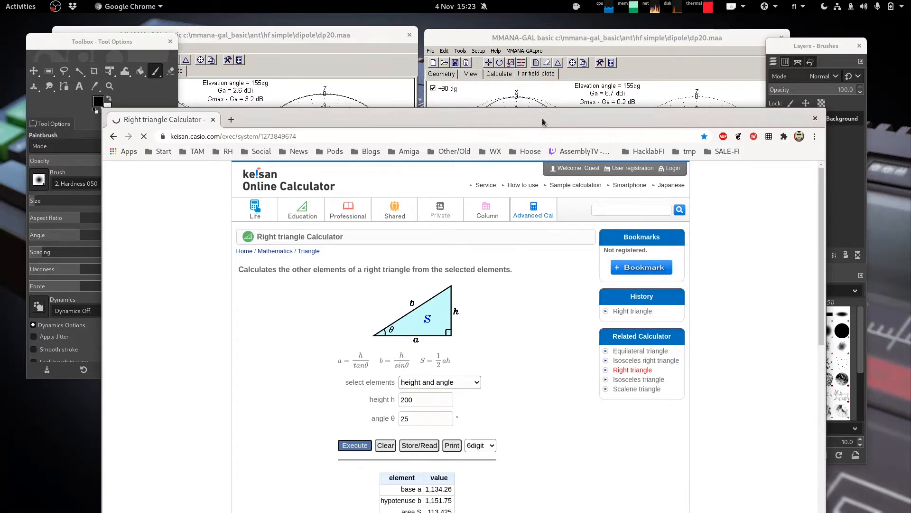
pyautogui.moveTo(543, 118); pyautogui.dragTo(547, 40)
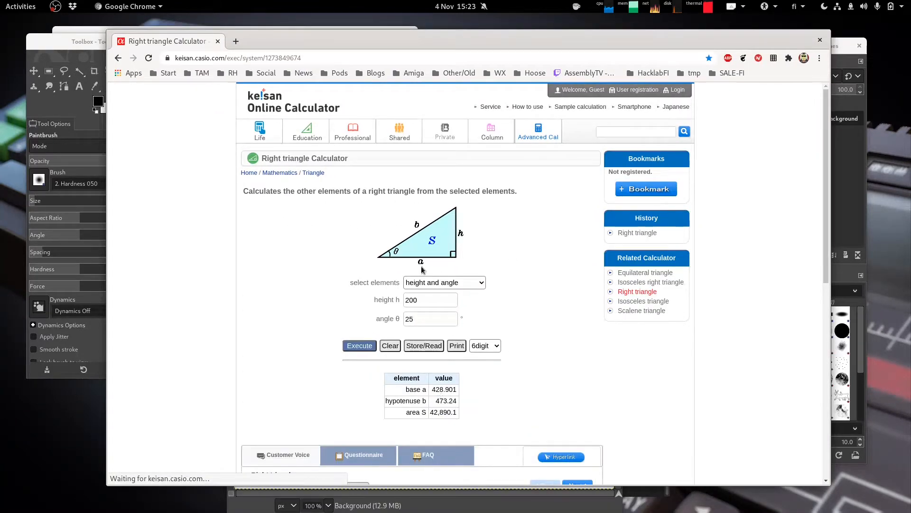
# - Return to the GIMP sketch, write 428 km under the ME half of the ground line and 860 between span lines below RX and ME
pyautogui.moveTo(199, 52); pyautogui.dragTo(471, 501)
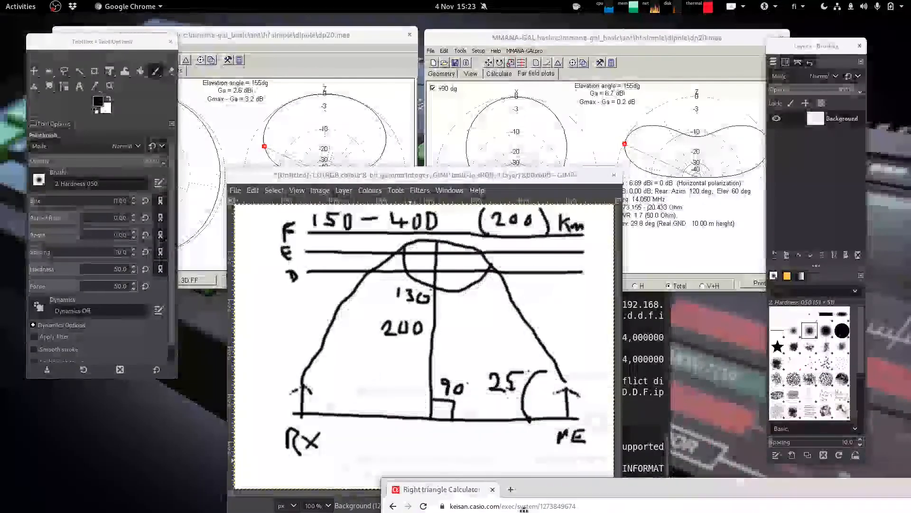
pyautogui.click(155, 72)
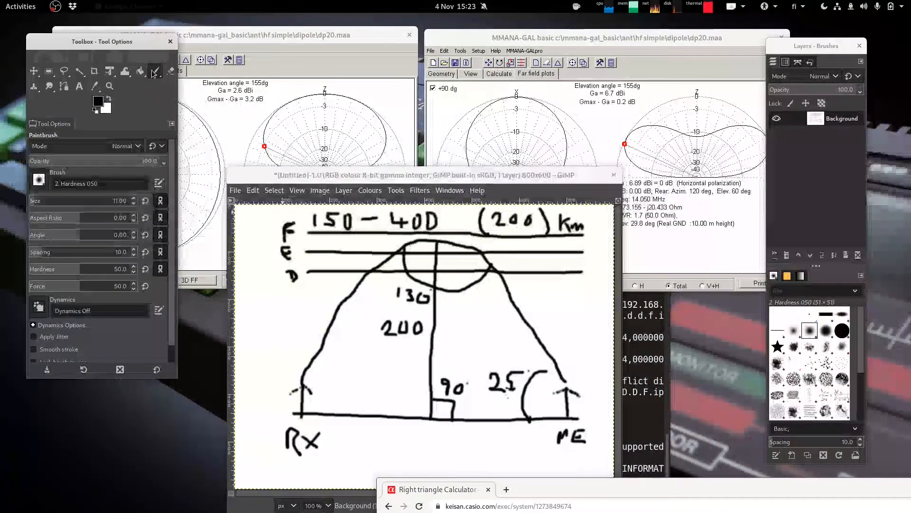
pyautogui.moveTo(472, 430)
pyautogui.mouseDown()
pyautogui.moveTo(473, 442)
pyautogui.moveTo(492, 444)
pyautogui.moveTo(495, 432)
pyautogui.moveTo(496, 444)
pyautogui.moveTo(499, 434)
pyautogui.moveTo(512, 447)
pyautogui.moveTo(529, 435)
pyautogui.moveTo(536, 444)
pyautogui.mouseUp()
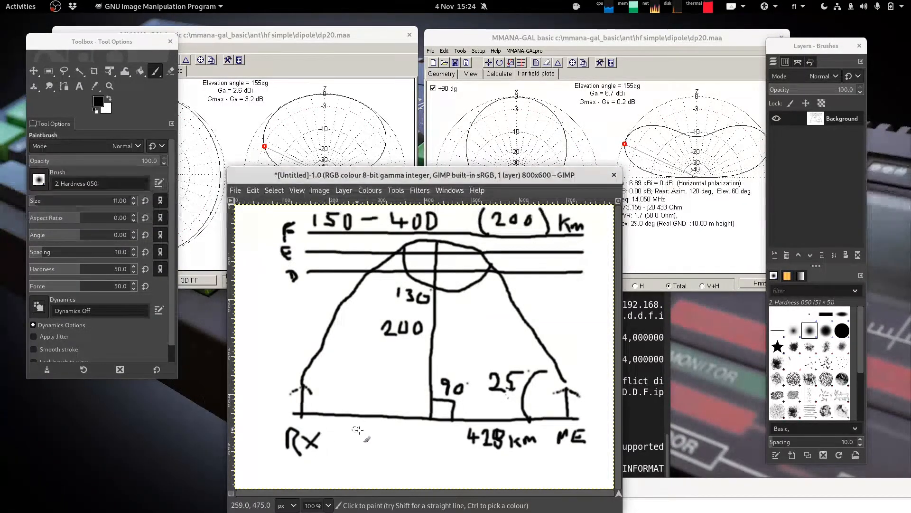
pyautogui.moveTo(383, 451)
pyautogui.mouseDown()
pyautogui.moveTo(405, 466)
pyautogui.moveTo(430, 450)
pyautogui.moveTo(480, 464)
pyautogui.moveTo(595, 469)
pyautogui.mouseUp()
pyautogui.moveTo(378, 461); pyautogui.dragTo(269, 460)
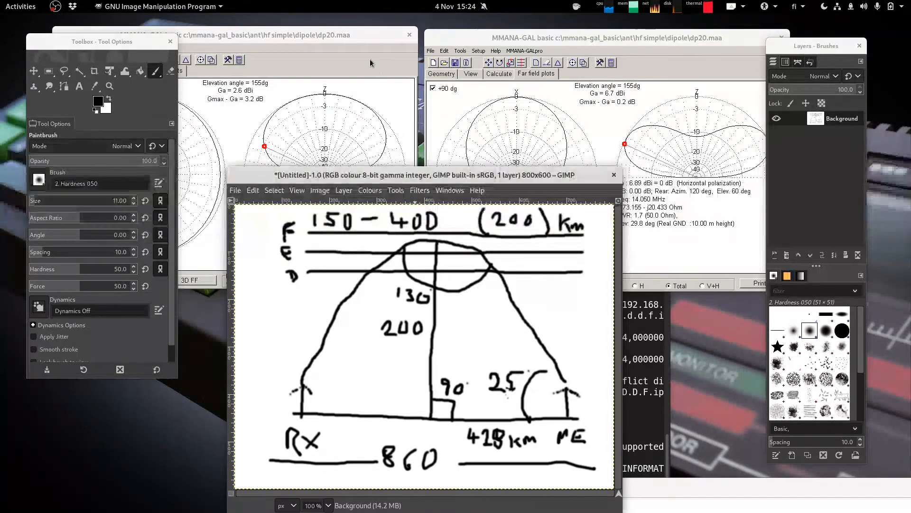
# - Switch to the MMANA-GAL plots and compare both dipoles' gain at an elevation angle of 170 degrees
pyautogui.click(362, 35)
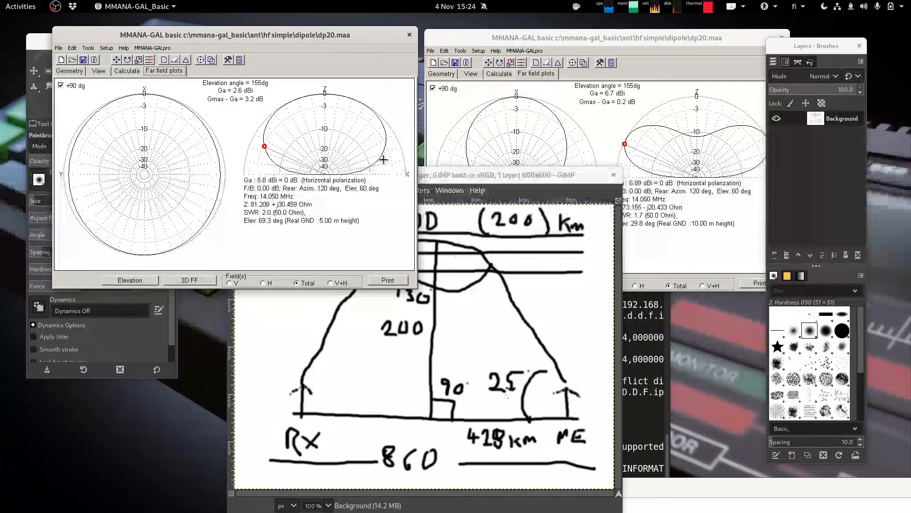
pyautogui.click(510, 39)
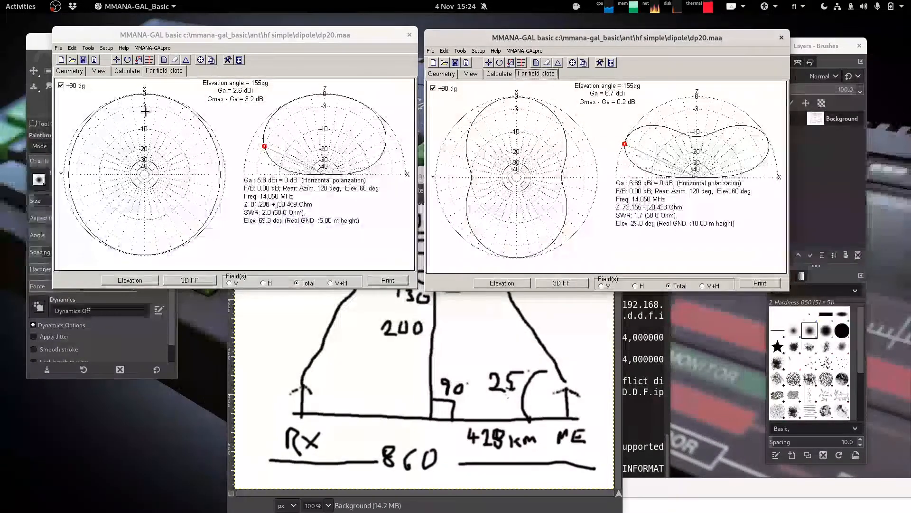
pyautogui.moveTo(265, 146); pyautogui.dragTo(271, 166)
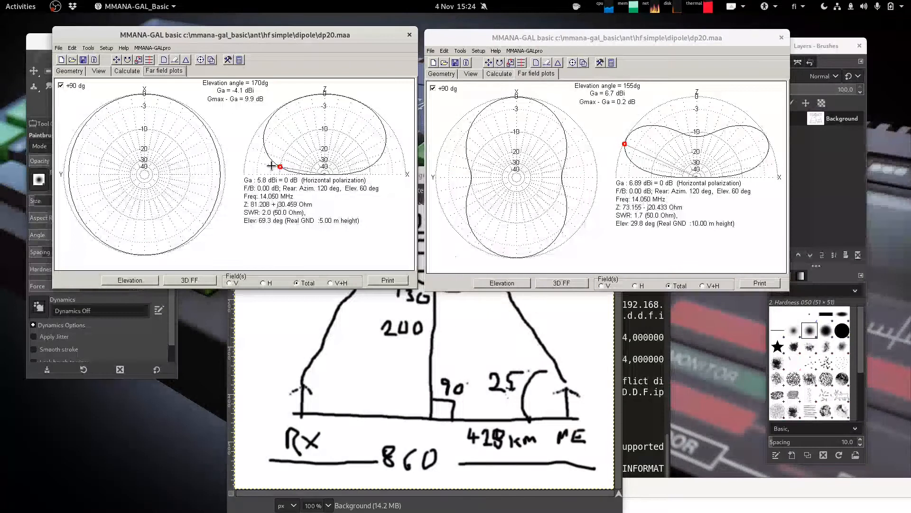
pyautogui.moveTo(624, 144); pyautogui.dragTo(620, 163)
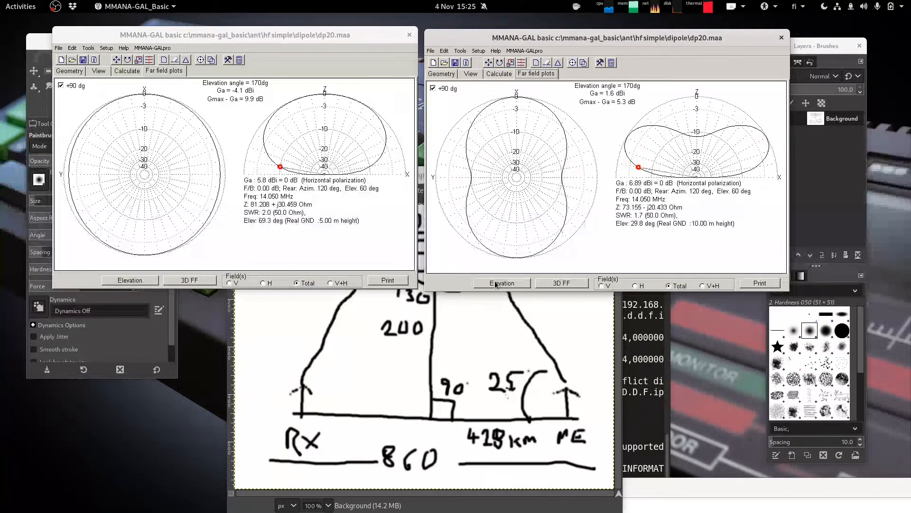
pyautogui.click(361, 37)
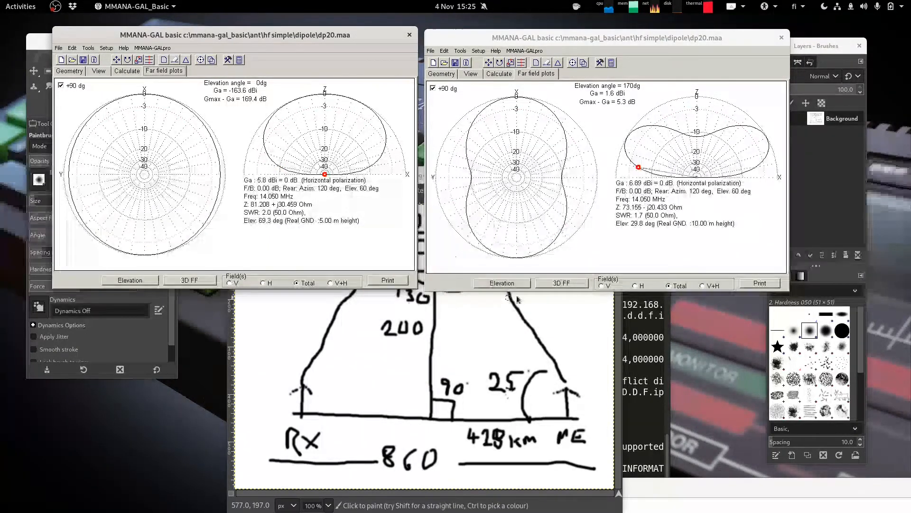
# - Bring back the right triangle calculator in Chrome and calculate the triangle for height 200 and an angle of 10 degrees
pyautogui.hotkey('alt', 'Tab')
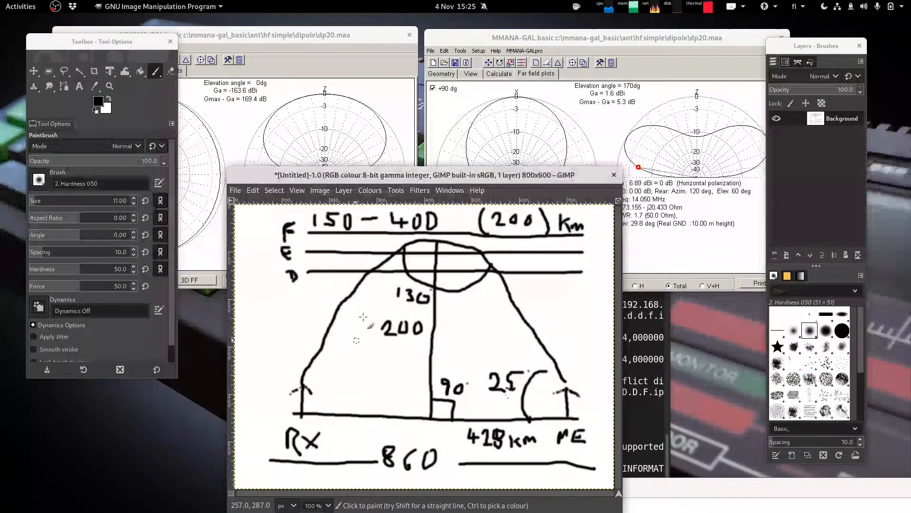
pyautogui.moveTo(486, 42); pyautogui.dragTo(482, 37)
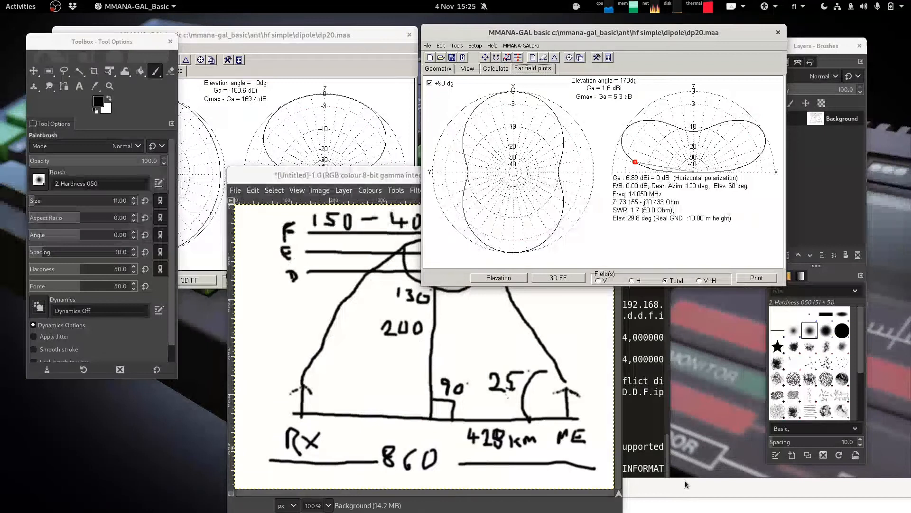
pyautogui.moveTo(688, 495); pyautogui.dragTo(459, 125)
pyautogui.doubleClick(466, 423)
pyautogui.write('10')
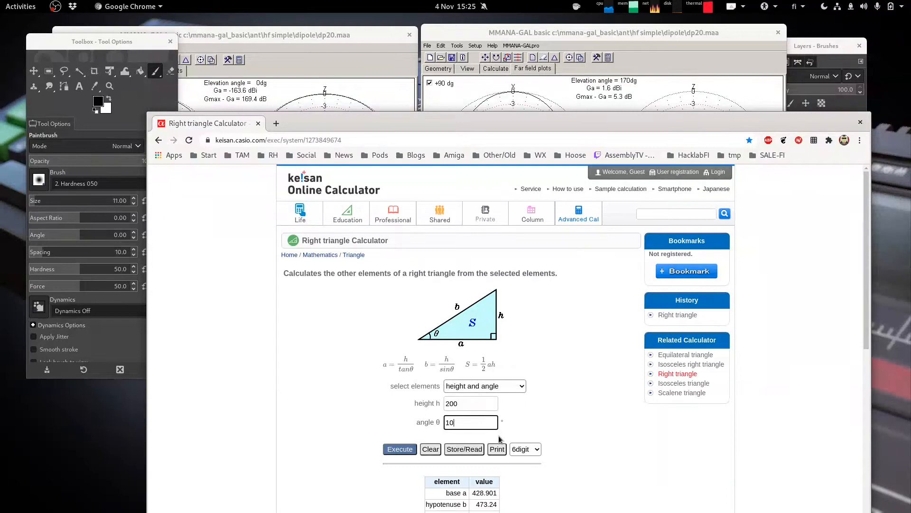
pyautogui.click(488, 407)
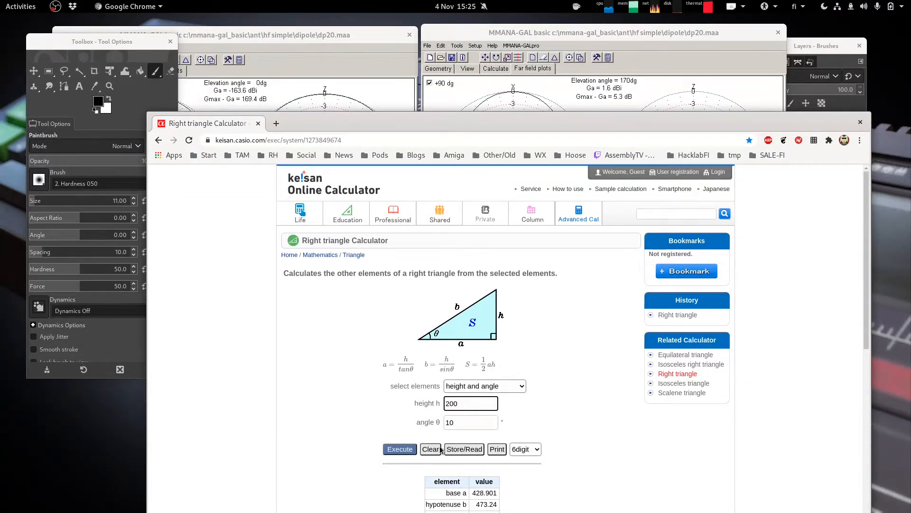
pyautogui.moveTo(533, 126); pyautogui.dragTo(488, 55)
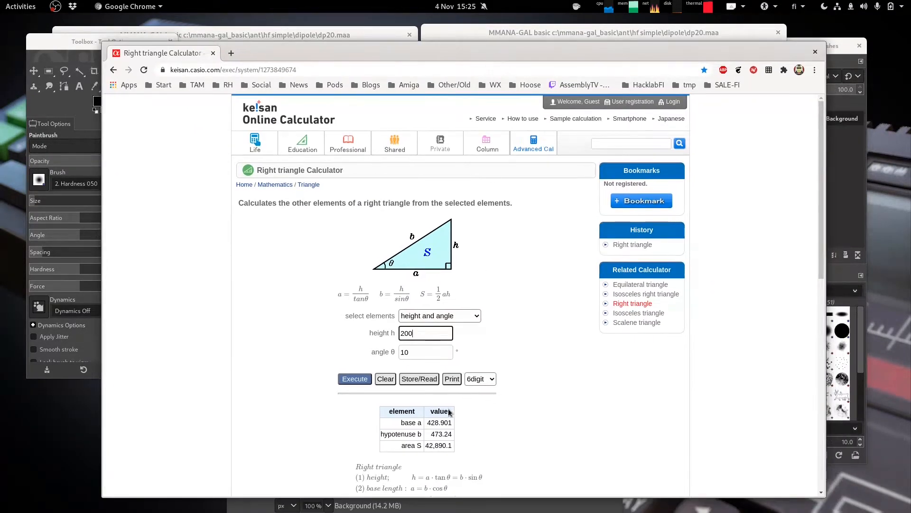
pyautogui.click(353, 379)
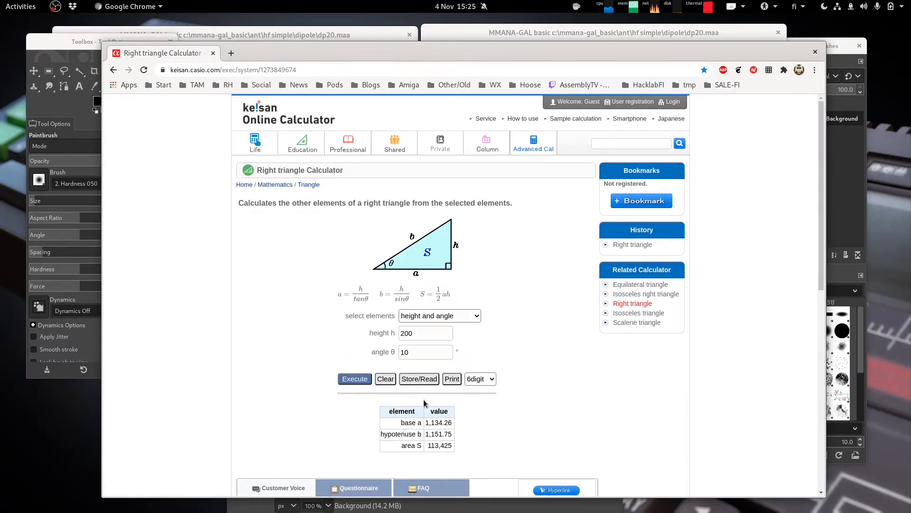
# - Calculate the right triangle for a height of 200 and an angle of 25 degrees
pyautogui.click(426, 425)
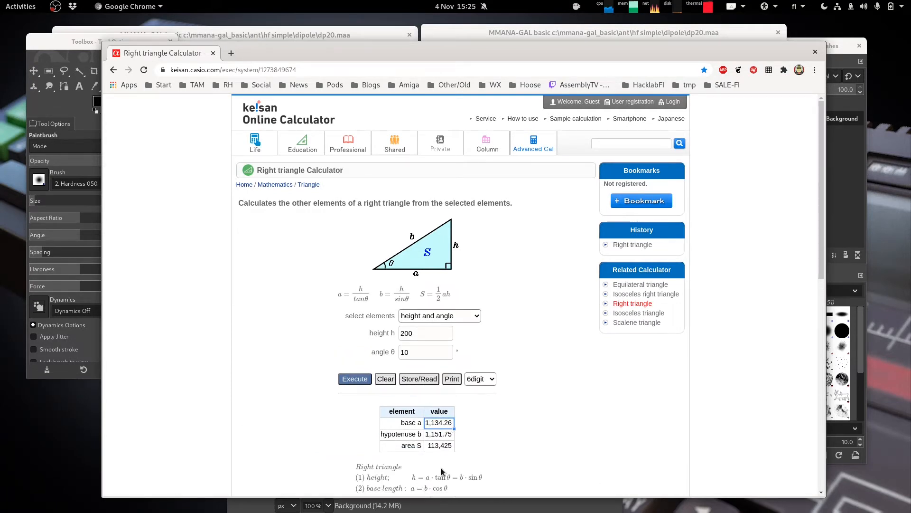
pyautogui.moveTo(298, 58); pyautogui.dragTo(332, 118)
pyautogui.click(458, 413)
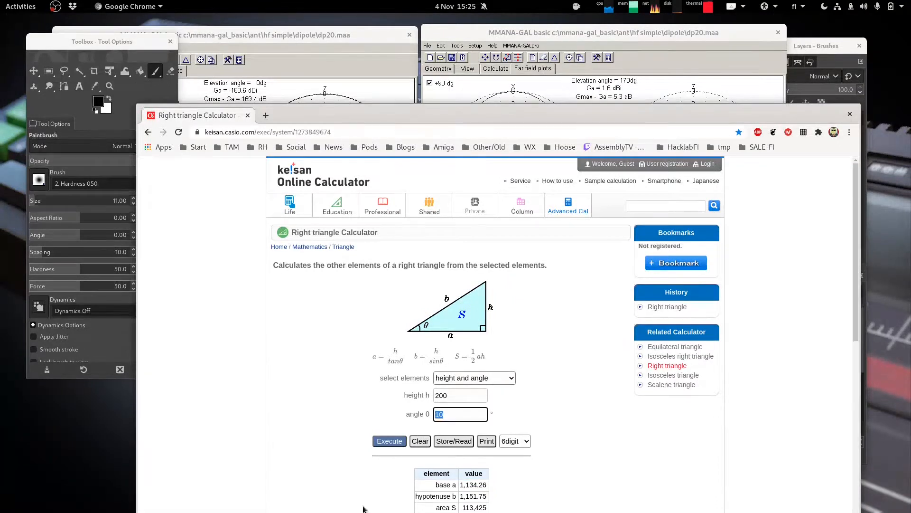
pyautogui.write('25')
pyautogui.click(382, 441)
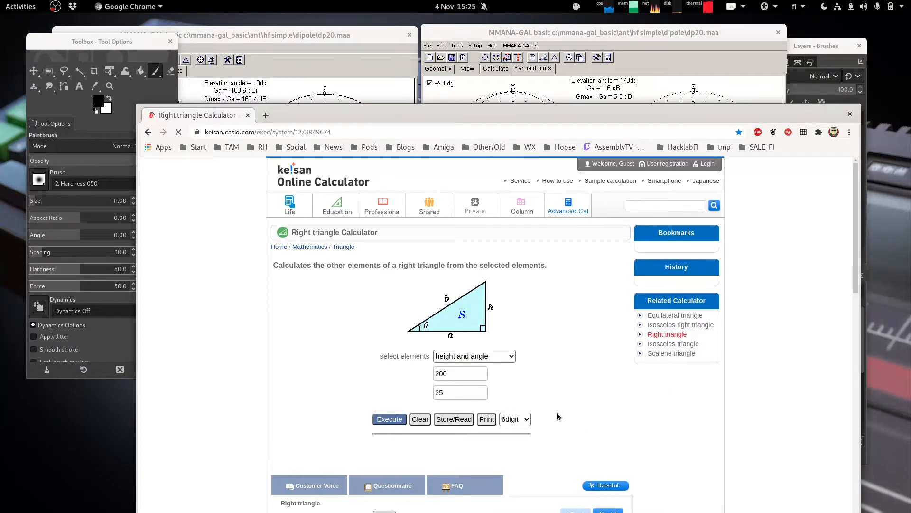
pyautogui.scroll(-2, 565, 366)
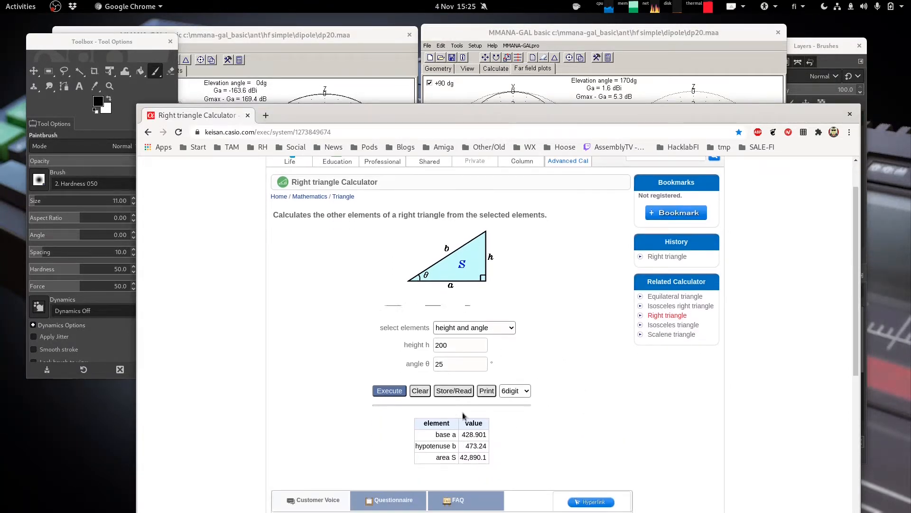
pyautogui.click(464, 437)
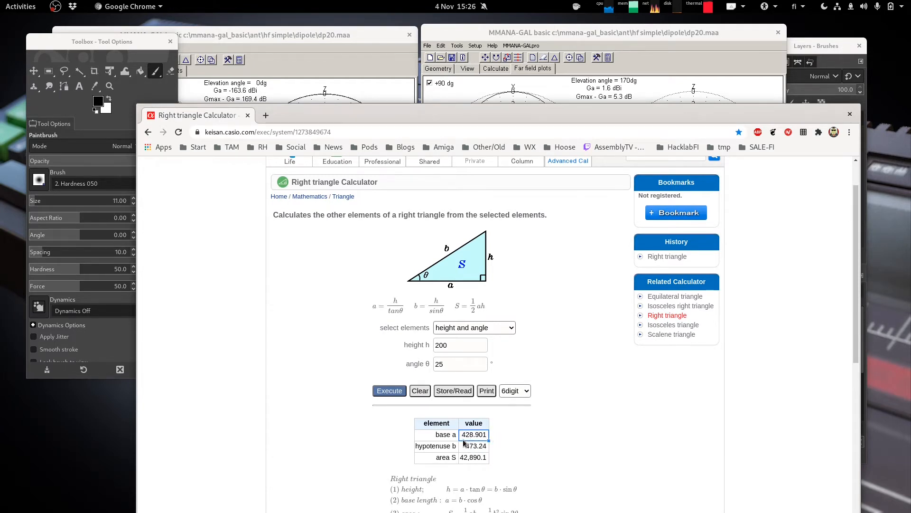
# - Recalculate the 25-degree right triangle with the height set to 400
pyautogui.moveTo(453, 345); pyautogui.dragTo(416, 345)
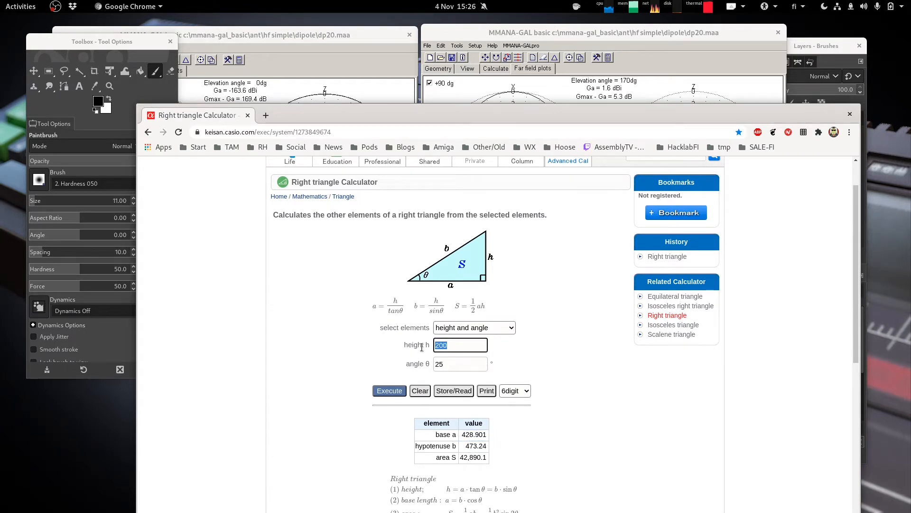
pyautogui.write('4')
pyautogui.click(380, 394)
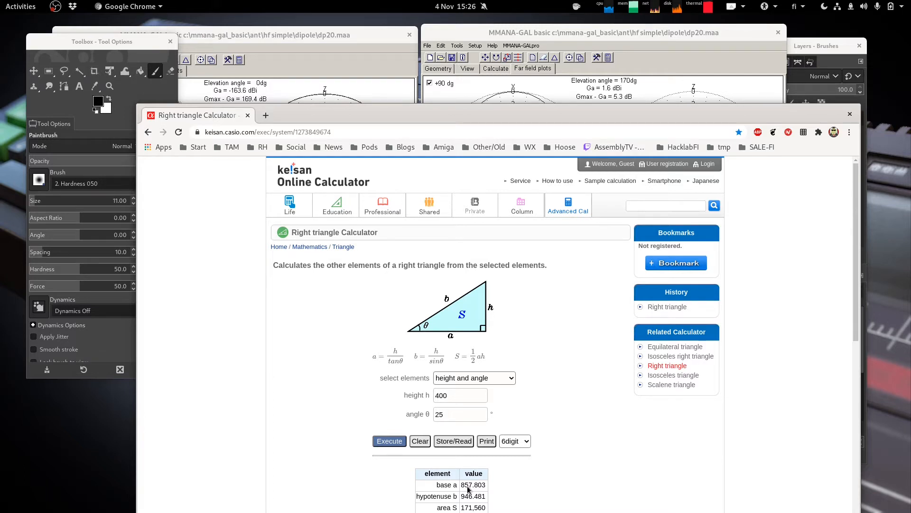
# - Switch to the MMANA-GAL far field plots and compare both dipoles' gain at an elevation angle of about 155 degrees
pyautogui.click(281, 42)
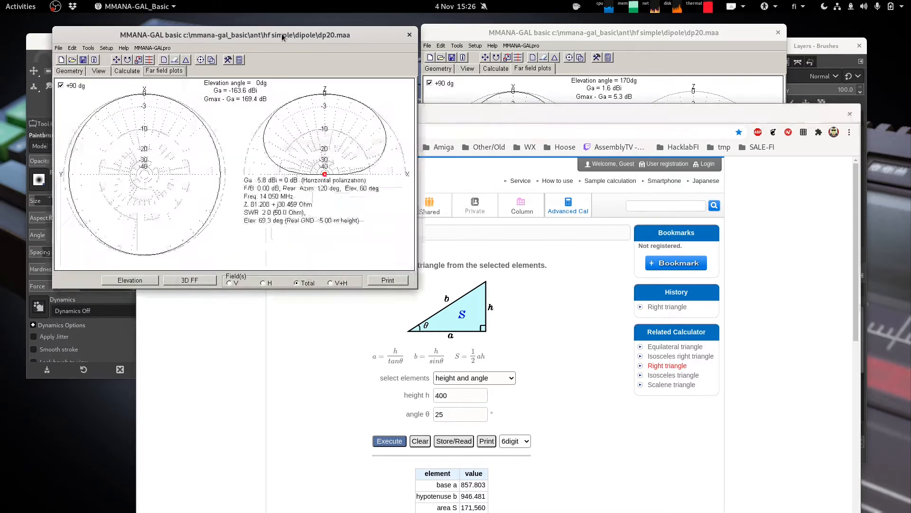
pyautogui.moveTo(286, 175)
pyautogui.mouseDown()
pyautogui.moveTo(259, 161)
pyautogui.moveTo(256, 149)
pyautogui.mouseUp()
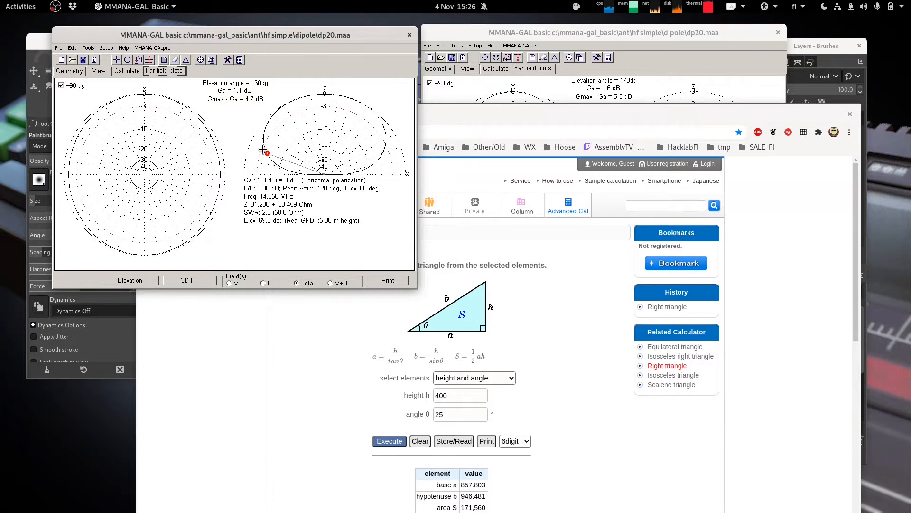
pyautogui.moveTo(269, 153)
pyautogui.mouseDown()
pyautogui.moveTo(285, 169)
pyautogui.moveTo(259, 154)
pyautogui.mouseUp()
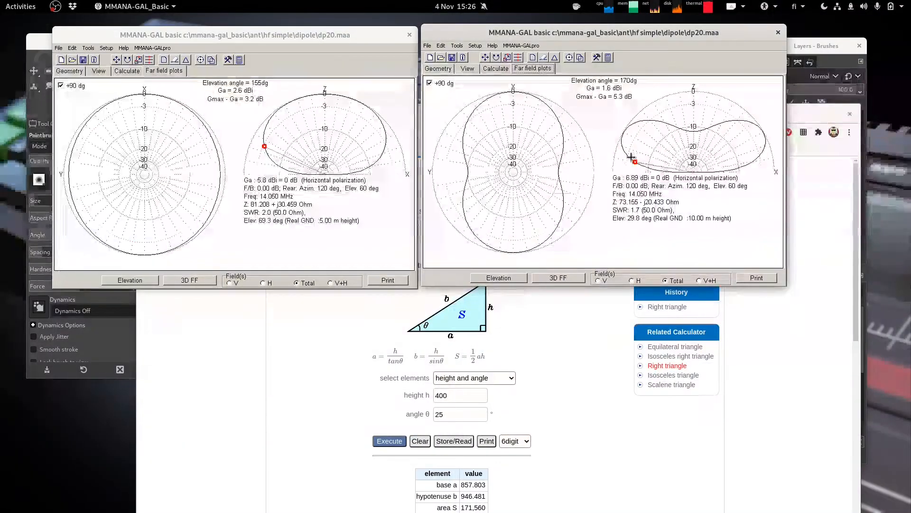
pyautogui.click(618, 141)
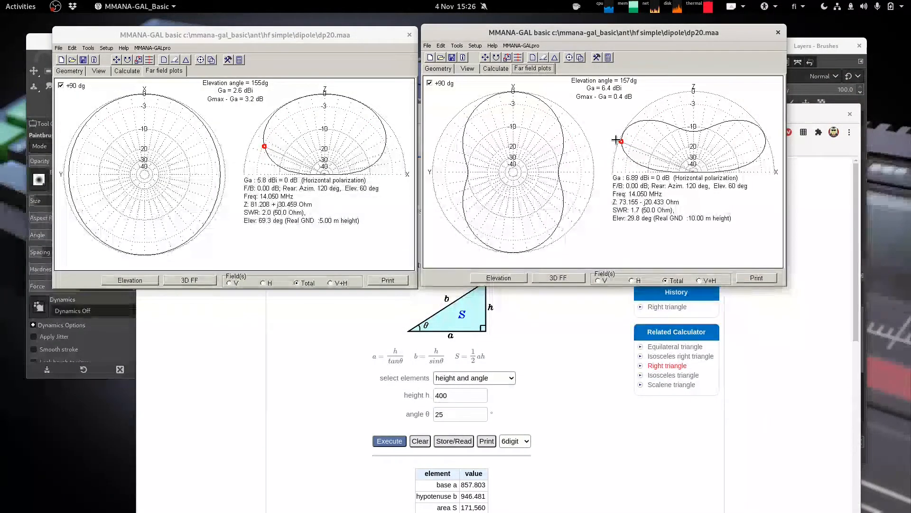
pyautogui.click(615, 135)
pyautogui.click(614, 135)
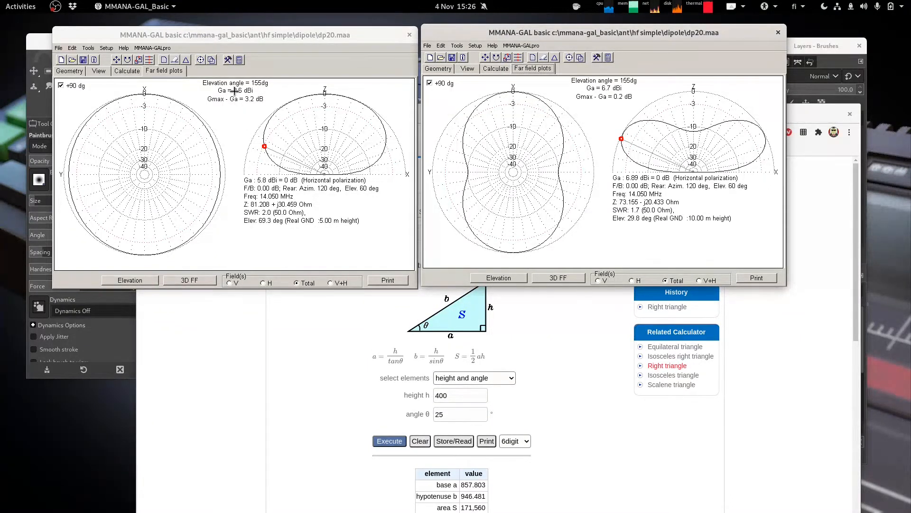
pyautogui.click(597, 95)
pyautogui.moveTo(652, 128)
pyautogui.mouseDown()
pyautogui.moveTo(612, 126)
pyautogui.moveTo(615, 136)
pyautogui.mouseUp()
# - Compare the gain of both dipoles at a steep elevation angle of 120 degrees
pyautogui.click(350, 97)
pyautogui.moveTo(350, 97)
pyautogui.mouseDown()
pyautogui.moveTo(300, 98)
pyautogui.moveTo(335, 95)
pyautogui.moveTo(284, 78)
pyautogui.moveTo(366, 81)
pyautogui.moveTo(268, 70)
pyautogui.moveTo(200, 116)
pyautogui.moveTo(312, 138)
pyautogui.moveTo(294, 143)
pyautogui.moveTo(321, 95)
pyautogui.moveTo(274, 108)
pyautogui.moveTo(294, 94)
pyautogui.moveTo(338, 94)
pyautogui.moveTo(315, 88)
pyautogui.mouseUp()
pyautogui.moveTo(669, 106); pyautogui.dragTo(643, 96)
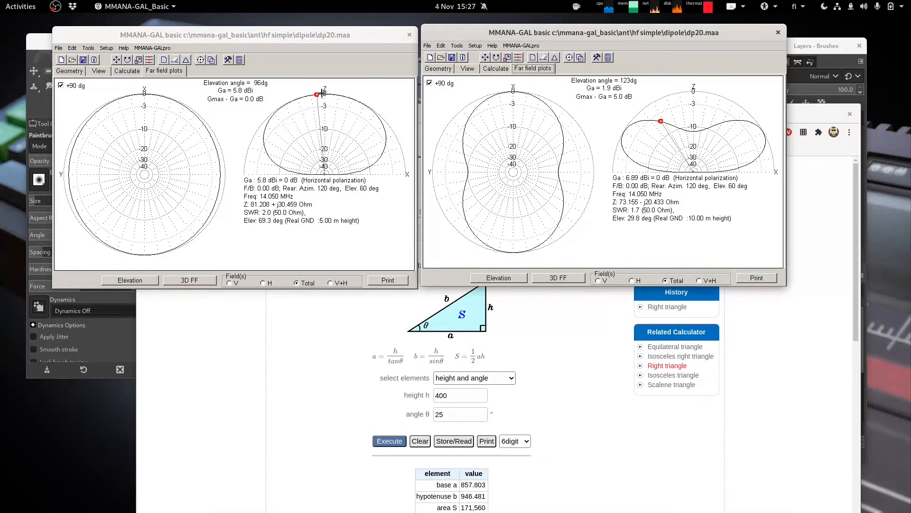
pyautogui.moveTo(314, 93); pyautogui.dragTo(303, 95)
pyautogui.moveTo(658, 120)
pyautogui.mouseDown()
pyautogui.moveTo(642, 117)
pyautogui.moveTo(661, 117)
pyautogui.mouseUp()
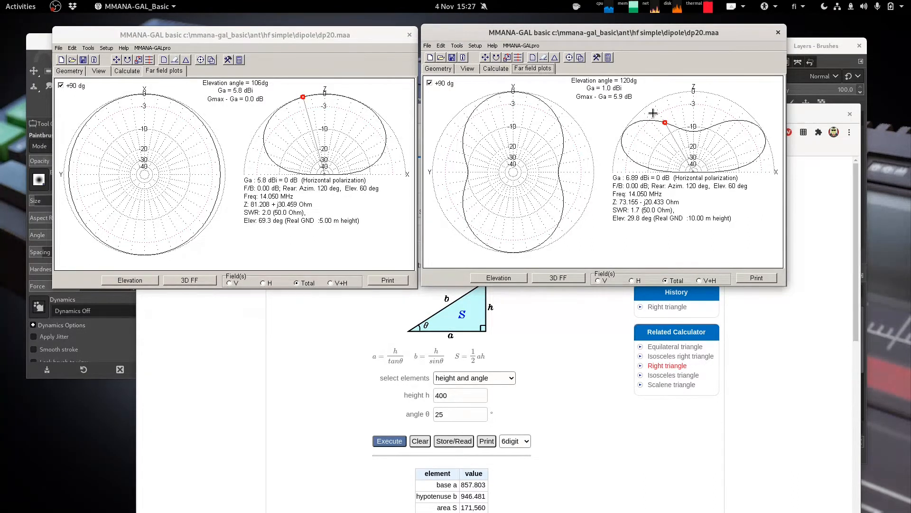
pyautogui.click(300, 95)
pyautogui.moveTo(300, 95)
pyautogui.mouseDown()
pyautogui.moveTo(289, 98)
pyautogui.moveTo(364, 136)
pyautogui.moveTo(383, 177)
pyautogui.moveTo(360, 108)
pyautogui.moveTo(328, 97)
pyautogui.moveTo(285, 105)
pyautogui.mouseUp()
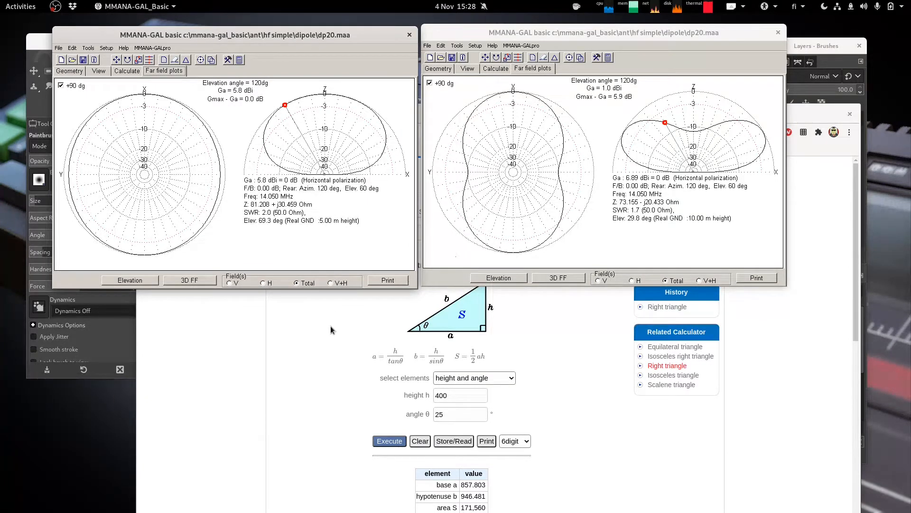
# - Return to the calculator in Chrome and calculate the right triangle for a height of 200 and an angle of 60 degrees
pyautogui.doubleClick(460, 417)
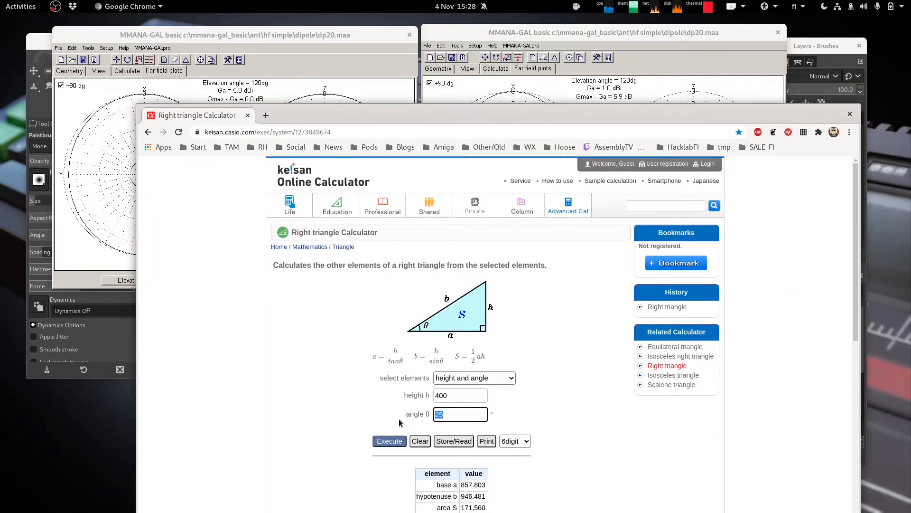
pyautogui.write('60')
pyautogui.doubleClick(467, 395)
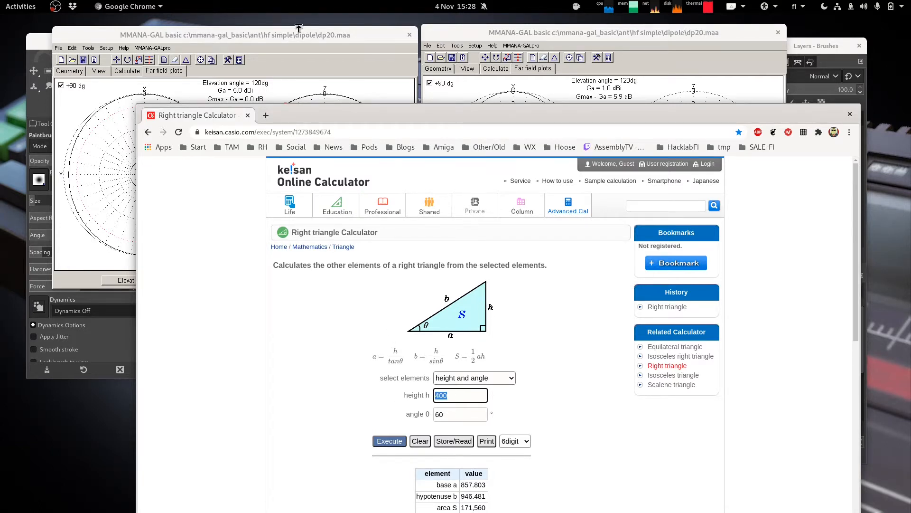
pyautogui.write('200')
pyautogui.click(571, 408)
pyautogui.click(394, 442)
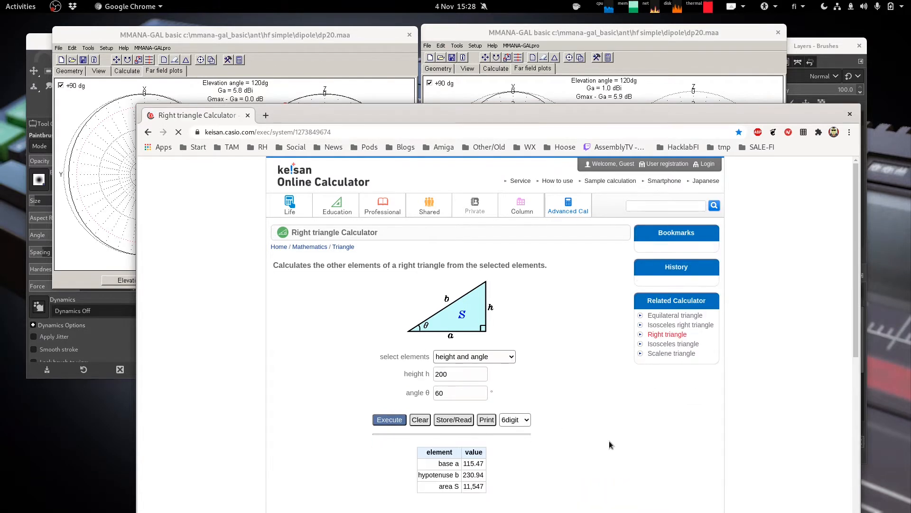
pyautogui.scroll(-2, 515, 378)
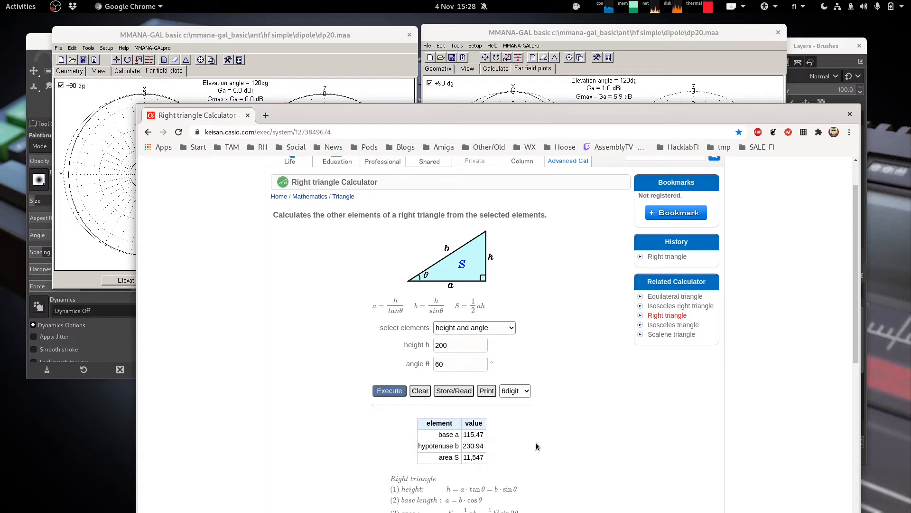
# - Search Google for "200km in miles" in a new browser tab
pyautogui.click(265, 115)
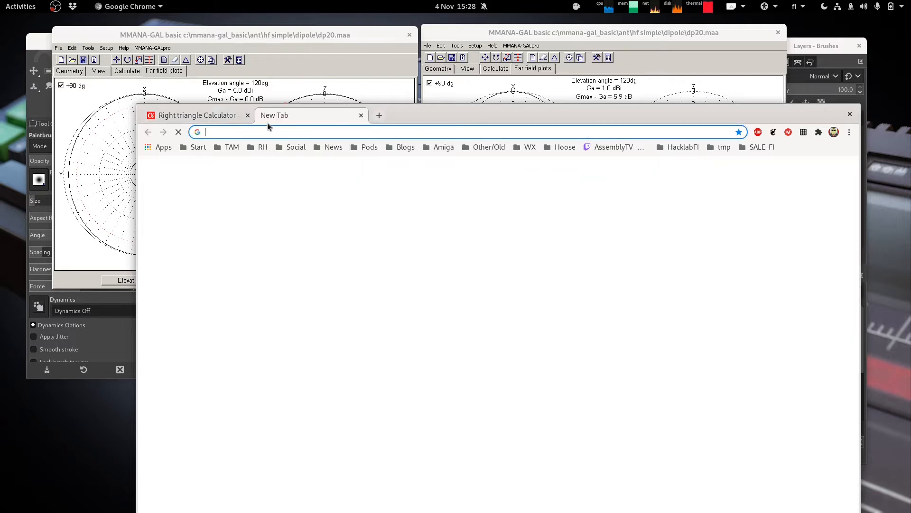
pyautogui.write('200km in')
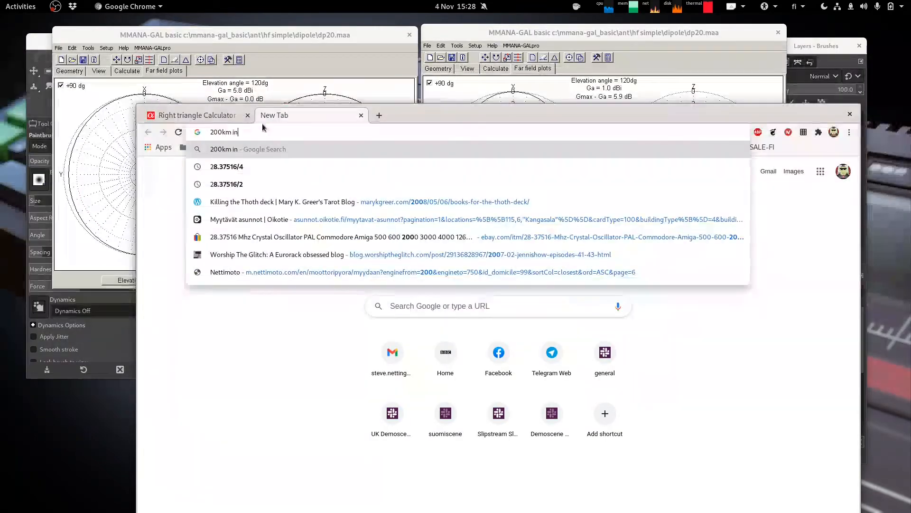
pyautogui.write(' miles')
pyautogui.press('Return')
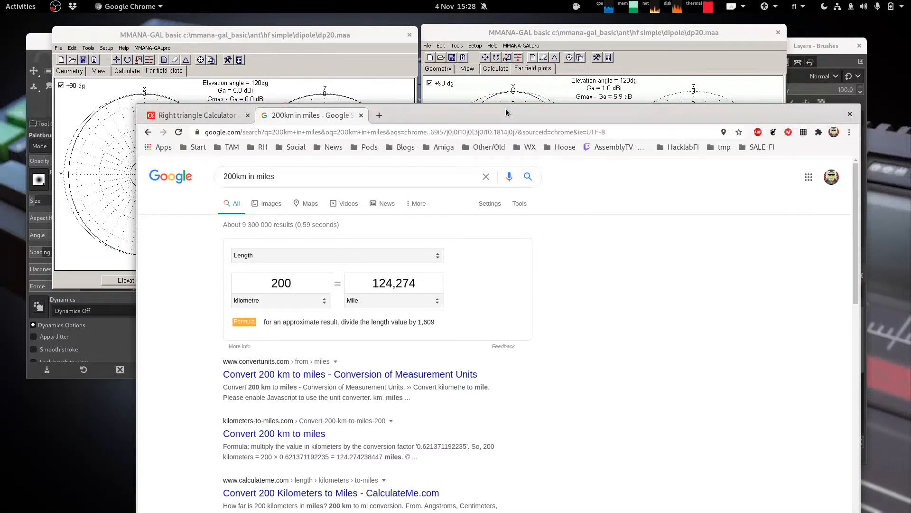
pyautogui.moveTo(506, 112); pyautogui.dragTo(476, 51)
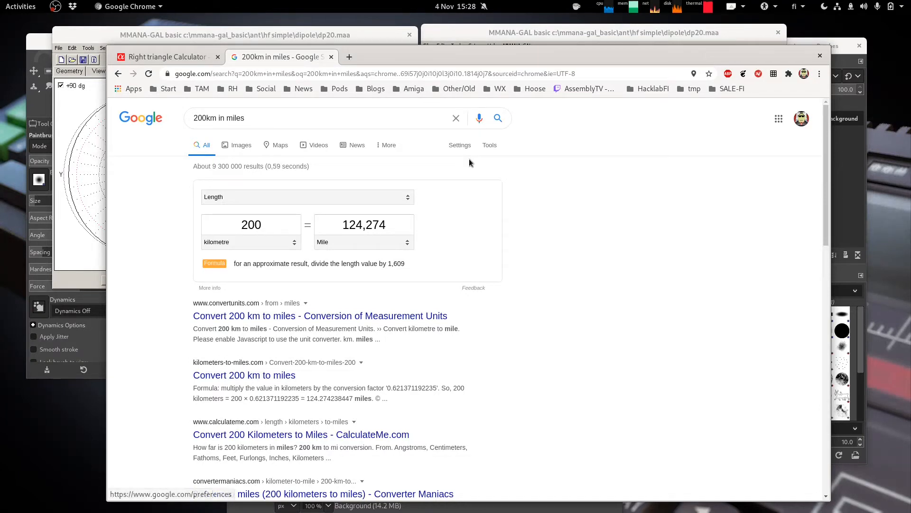
pyautogui.moveTo(487, 61); pyautogui.dragTo(485, 48)
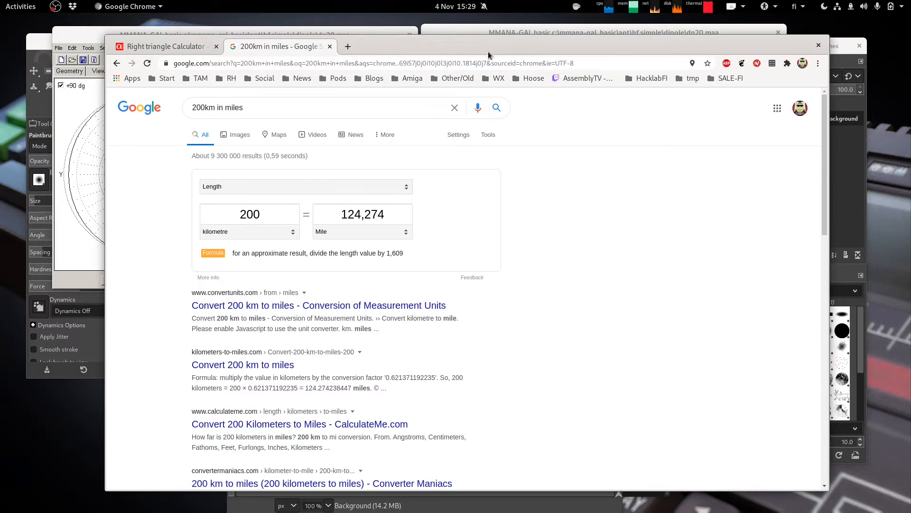
pyautogui.moveTo(488, 44)
pyautogui.mouseDown()
pyautogui.moveTo(491, 369)
pyautogui.moveTo(466, 34)
pyautogui.moveTo(479, 58)
pyautogui.mouseUp()
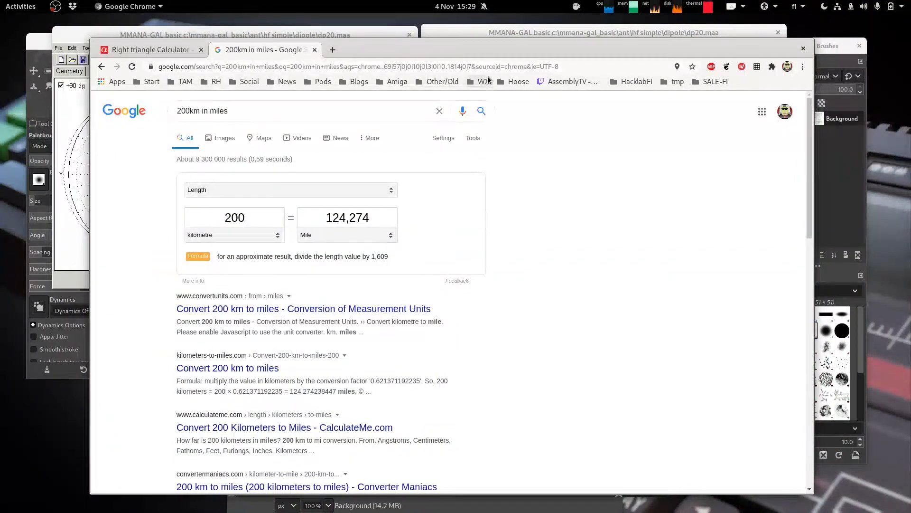
# - Uncover the MMANA-GAL plots and compare both dipoles' gain at an elevation angle of about 140 degrees
pyautogui.moveTo(464, 48); pyautogui.dragTo(448, 360)
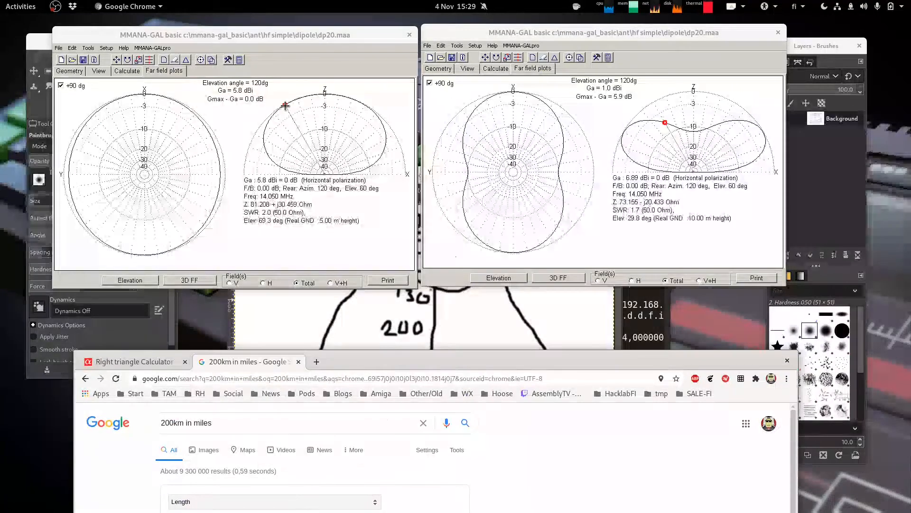
pyautogui.moveTo(667, 121); pyautogui.dragTo(635, 125)
pyautogui.moveTo(285, 105); pyautogui.dragTo(255, 118)
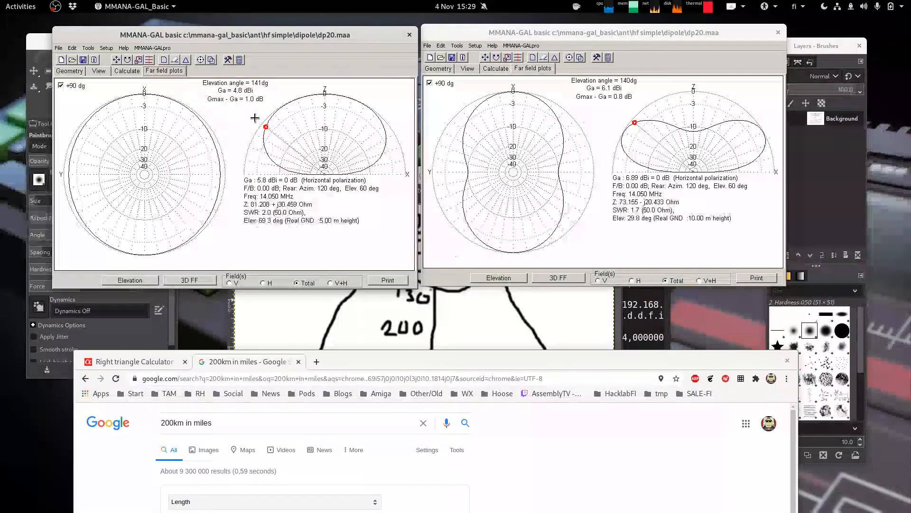
# - Bring back the right triangle calculator in Chrome and calculate the triangle for height 400 and an angle of 60 degrees
pyautogui.moveTo(492, 363); pyautogui.dragTo(504, 89)
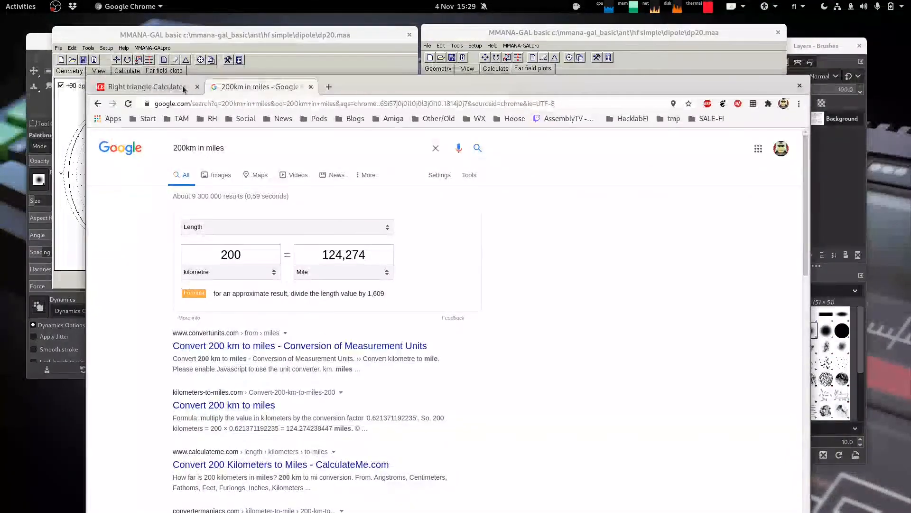
pyautogui.click(147, 87)
pyautogui.doubleClick(414, 318)
pyautogui.write('400')
pyautogui.click(340, 362)
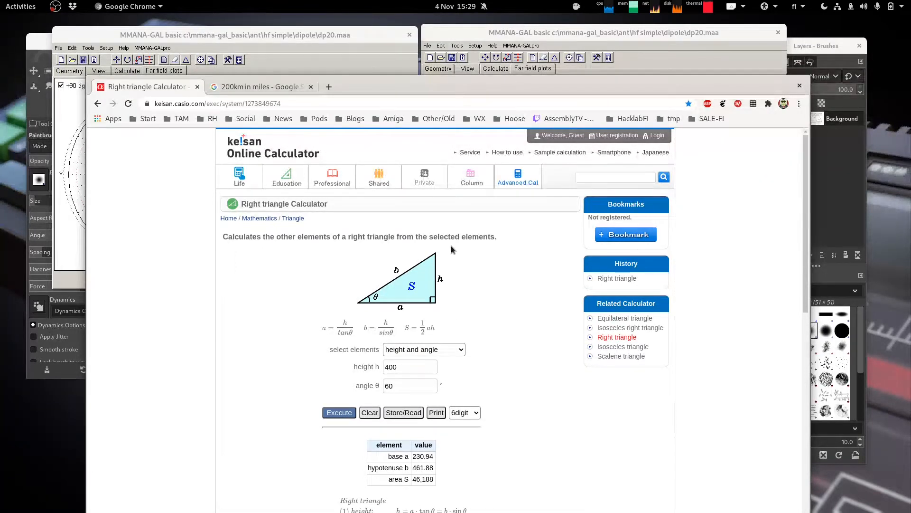
# - Search Google for "how wide is the USA" in another new browser tab
pyautogui.moveTo(453, 83); pyautogui.dragTo(465, 50)
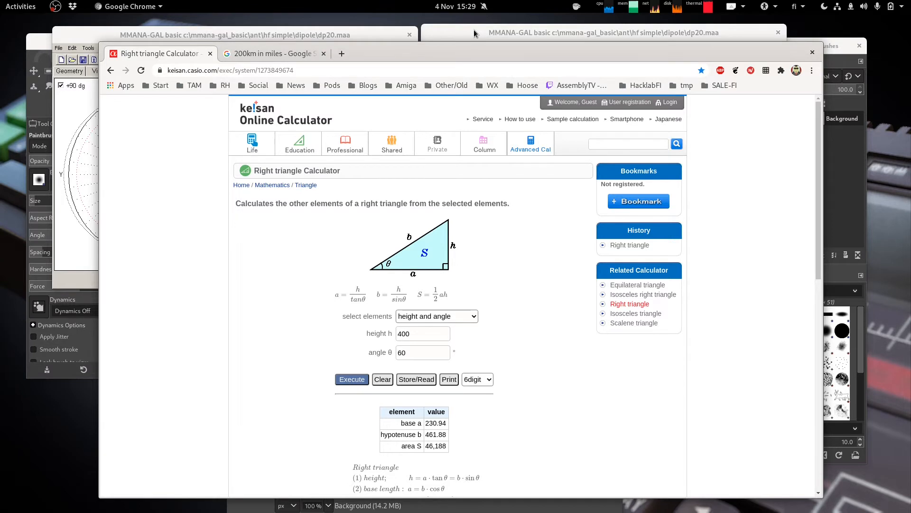
pyautogui.moveTo(340, 47); pyautogui.dragTo(341, 47)
pyautogui.hotkey('ctrl', 't')
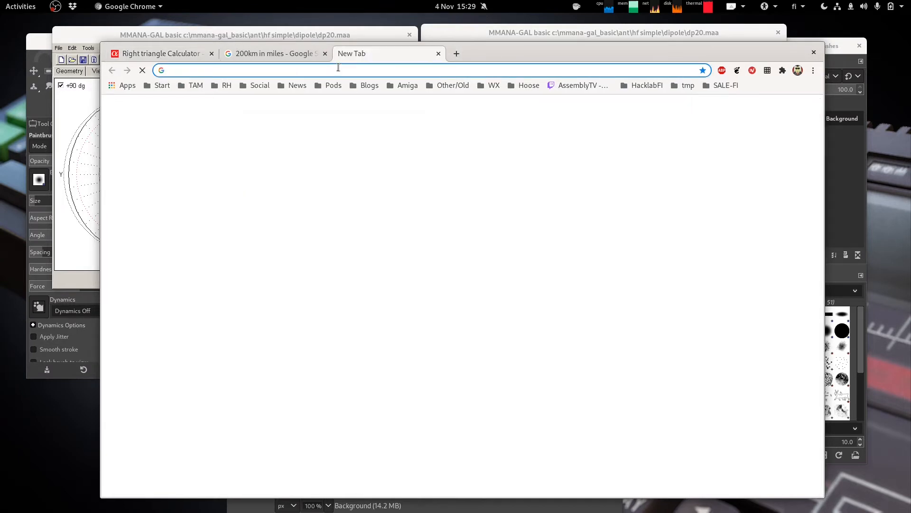
pyautogui.click(338, 67)
pyautogui.write('how ')
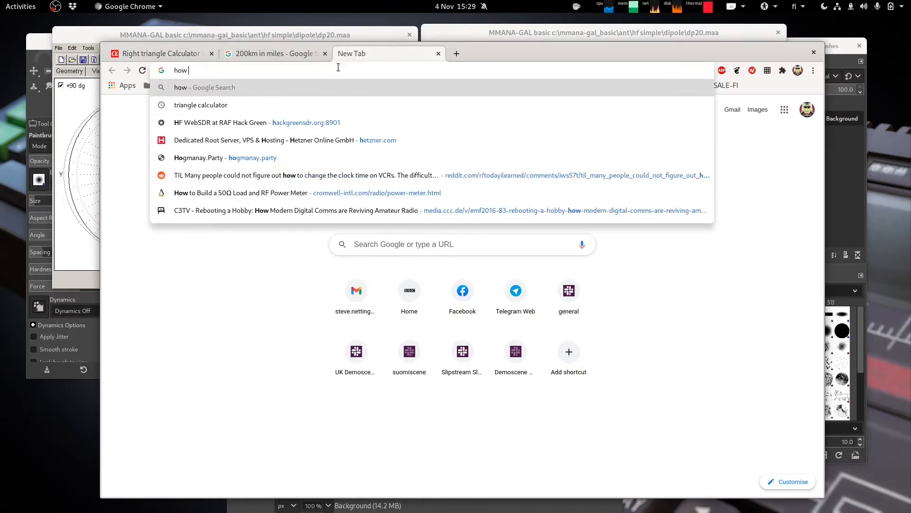
pyautogui.write('wide is the USA')
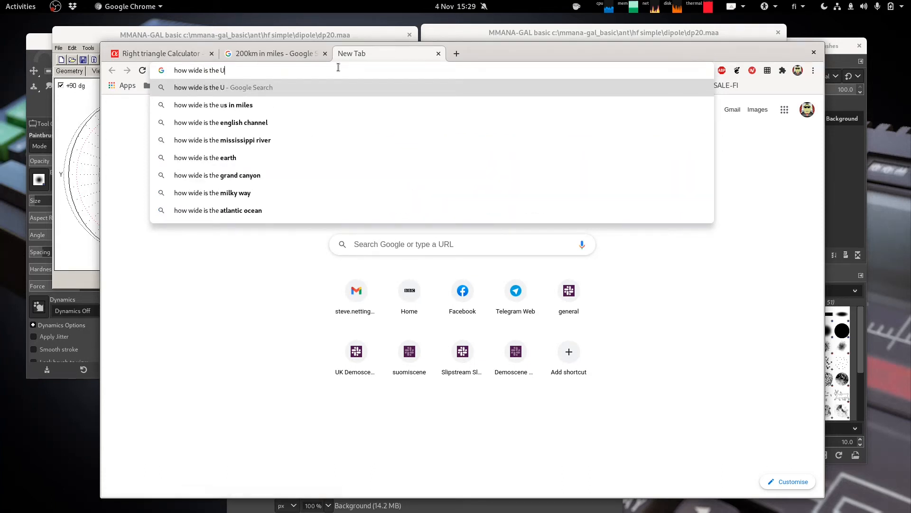
pyautogui.press('Return')
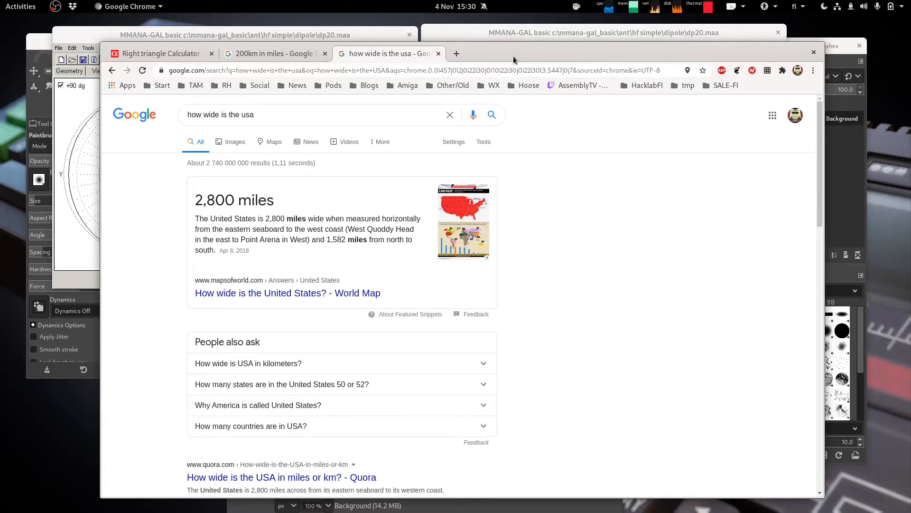
pyautogui.moveTo(514, 56); pyautogui.dragTo(519, 47)
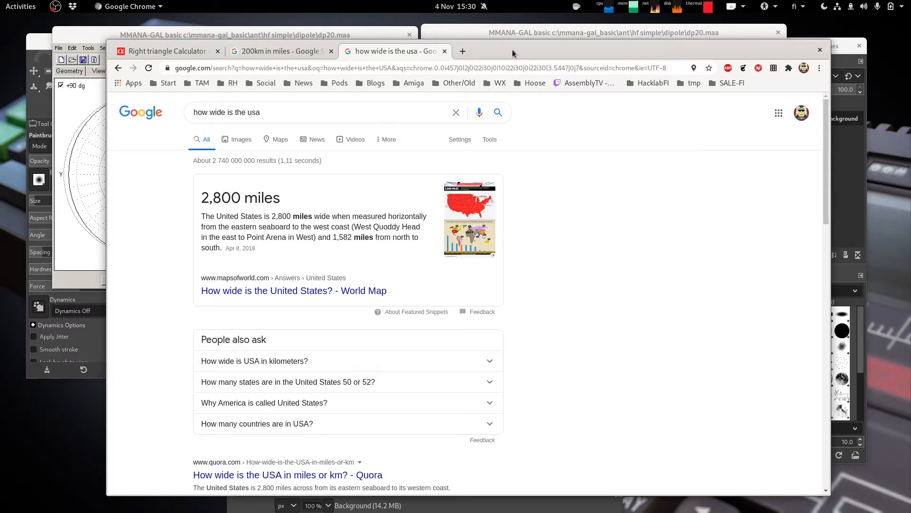
# - Return to the right triangle calculator in the browser, and bring the 10 m dipole's MMANA-GAL window in front of it
pyautogui.moveTo(512, 50); pyautogui.dragTo(513, 41)
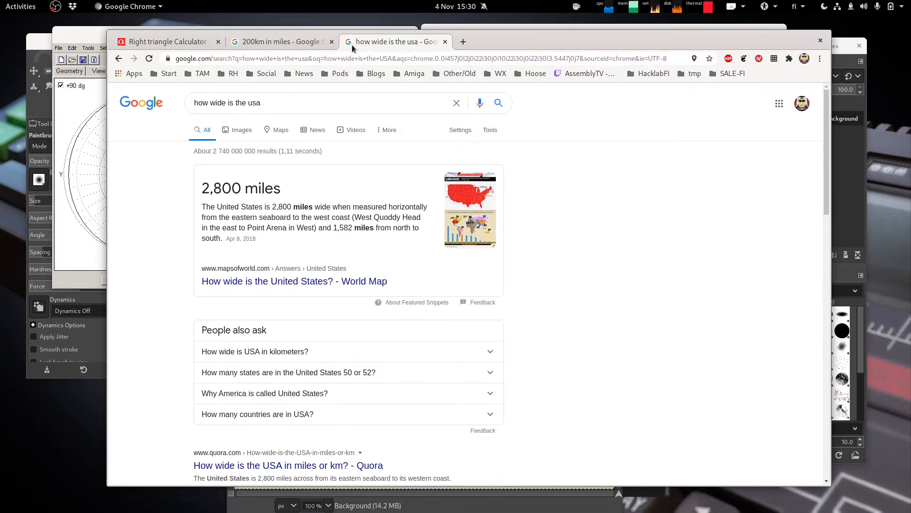
pyautogui.click(167, 42)
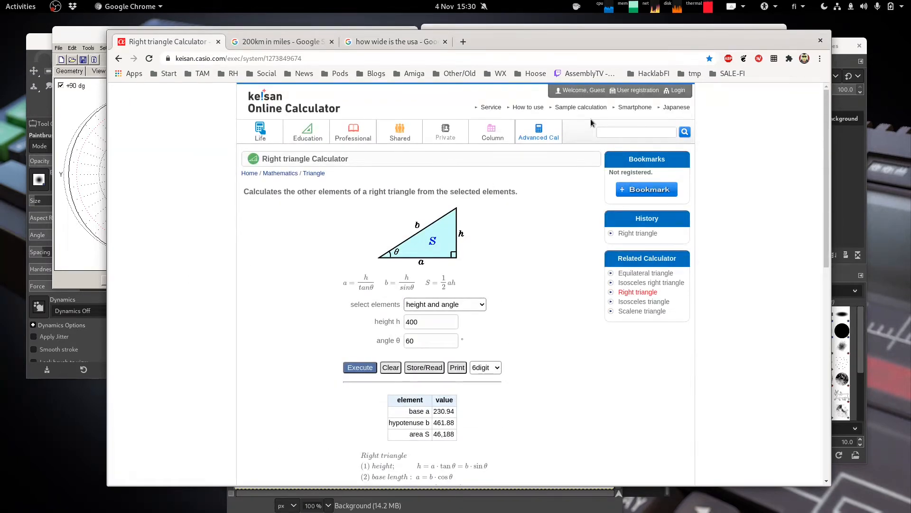
pyautogui.moveTo(681, 44); pyautogui.dragTo(687, 52)
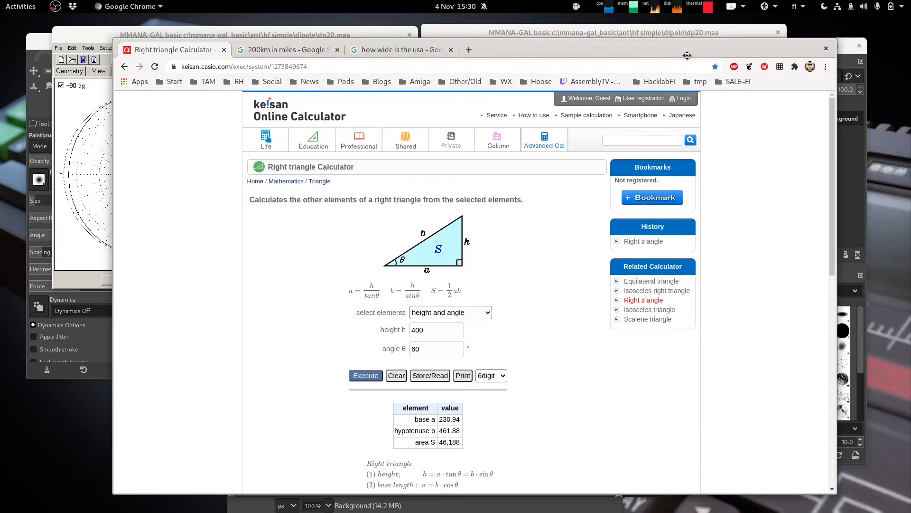
pyautogui.click(590, 34)
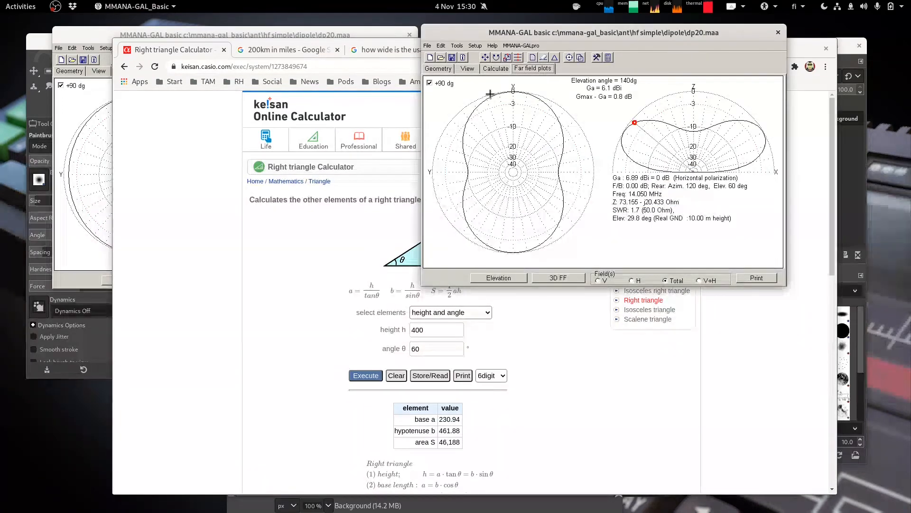
# - Recalculate the 20 m band dipole with an added height of 20 m over real ground and display its far-field plots
pyautogui.click(439, 70)
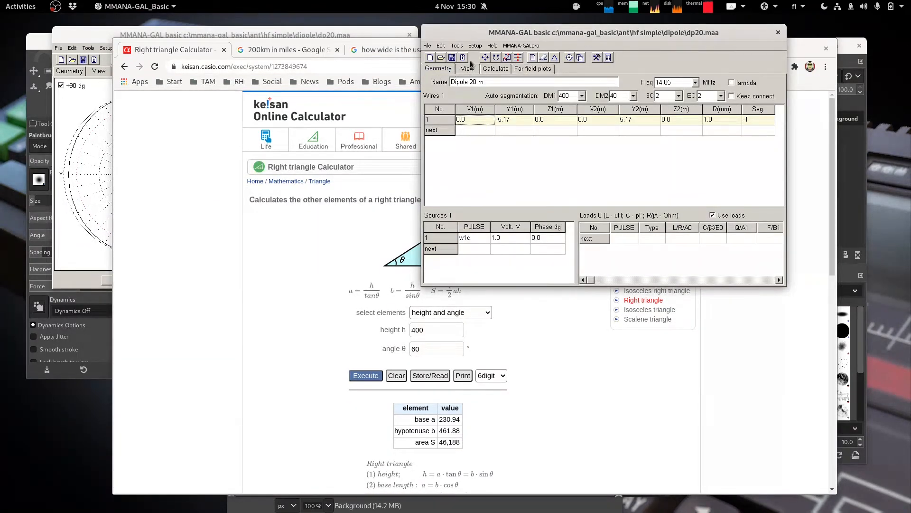
pyautogui.click(488, 67)
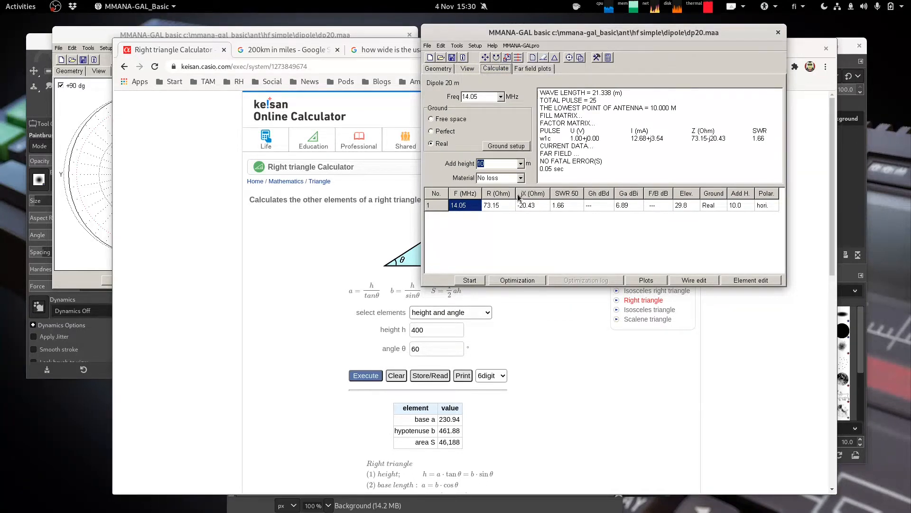
pyautogui.click(496, 164)
pyautogui.doubleClick(502, 163)
pyautogui.write('20')
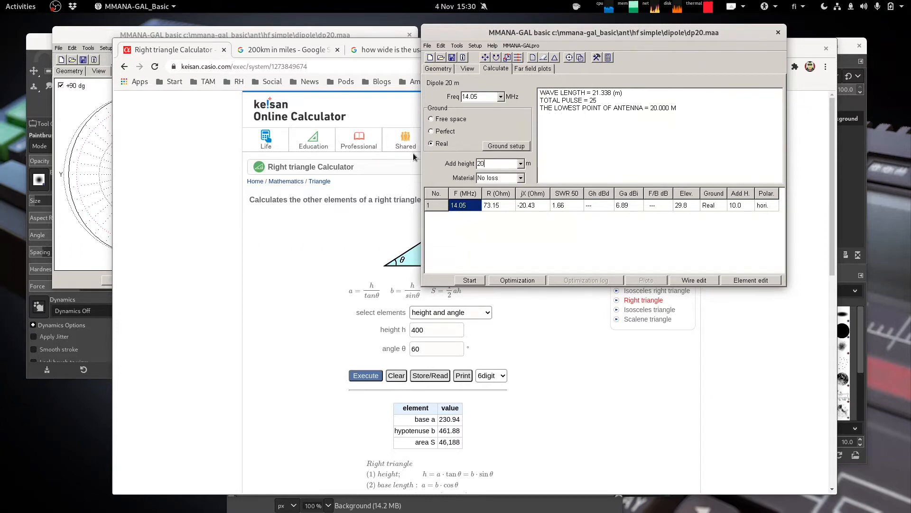
pyautogui.click(469, 281)
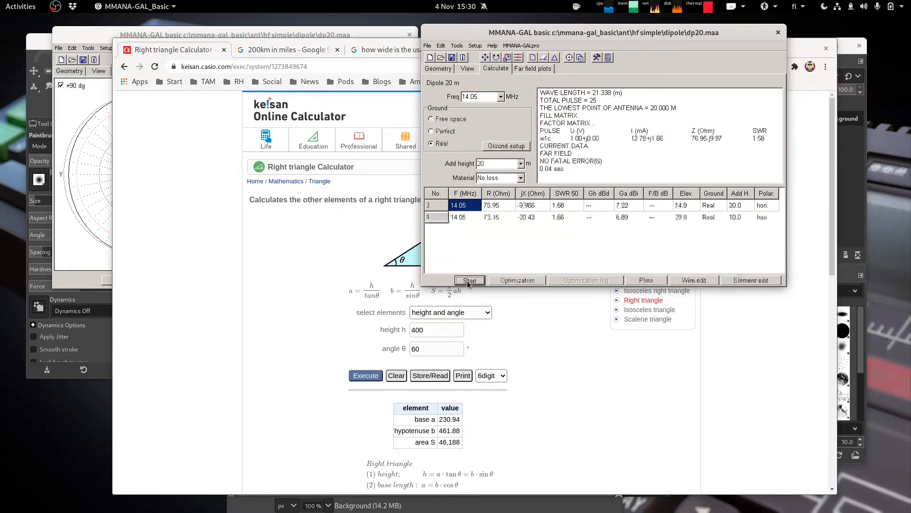
pyautogui.click(537, 69)
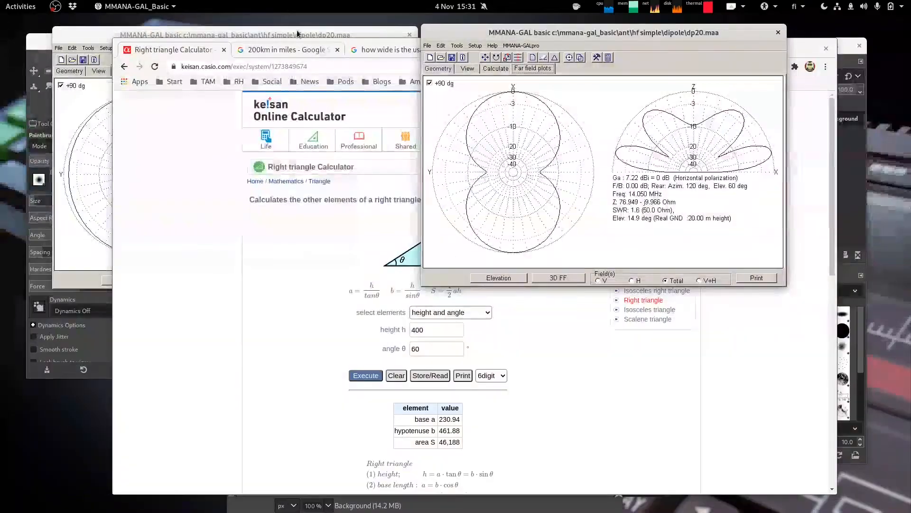
# - Place the 5 m dipole's plots alongside and read the 20 m high dipole's gain at several elevation and azimuth angles
pyautogui.click(298, 33)
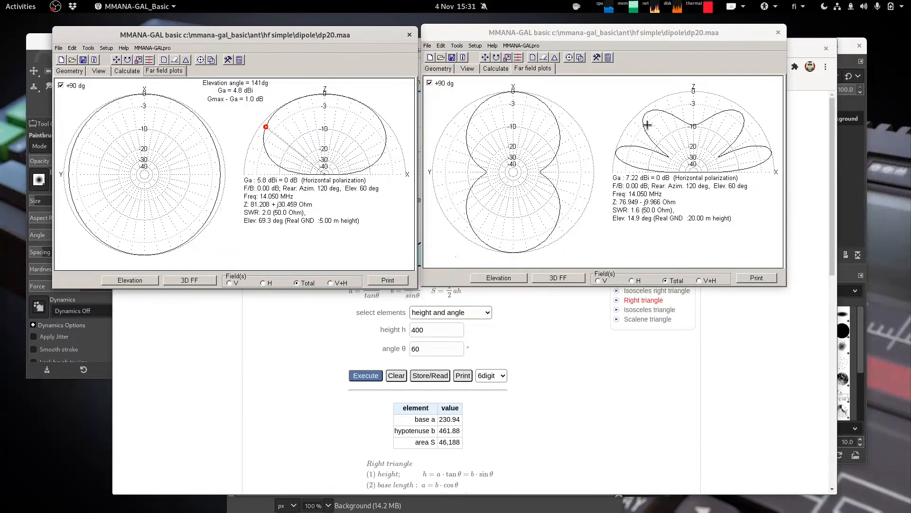
pyautogui.click(643, 122)
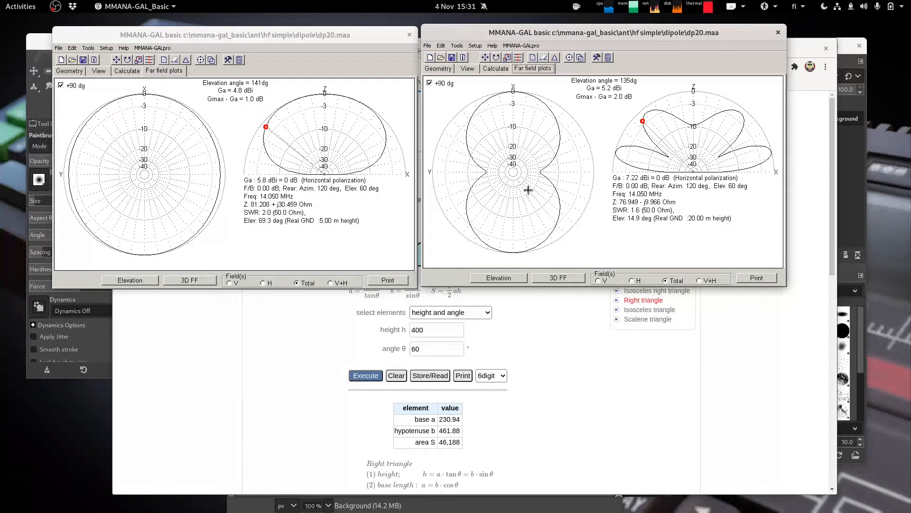
pyautogui.click(542, 172)
pyautogui.click(540, 172)
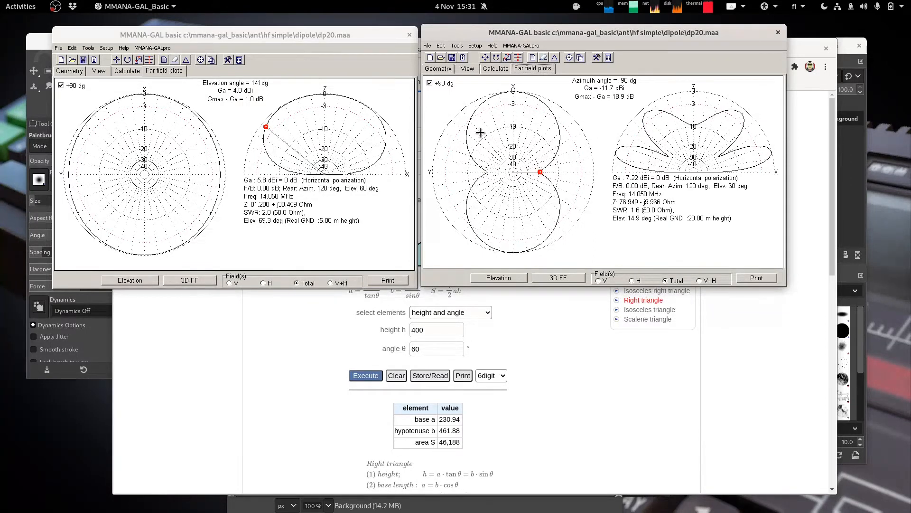
pyautogui.click(525, 145)
pyautogui.moveTo(525, 145)
pyautogui.mouseDown()
pyautogui.moveTo(506, 212)
pyautogui.moveTo(494, 135)
pyautogui.moveTo(528, 189)
pyautogui.moveTo(538, 171)
pyautogui.moveTo(480, 185)
pyautogui.moveTo(514, 173)
pyautogui.moveTo(433, 173)
pyautogui.moveTo(597, 177)
pyautogui.moveTo(433, 177)
pyautogui.moveTo(454, 176)
pyautogui.moveTo(482, 151)
pyautogui.moveTo(514, 101)
pyautogui.moveTo(475, 222)
pyautogui.moveTo(512, 244)
pyautogui.moveTo(491, 240)
pyautogui.moveTo(472, 176)
pyautogui.moveTo(473, 131)
pyautogui.moveTo(488, 150)
pyautogui.mouseUp()
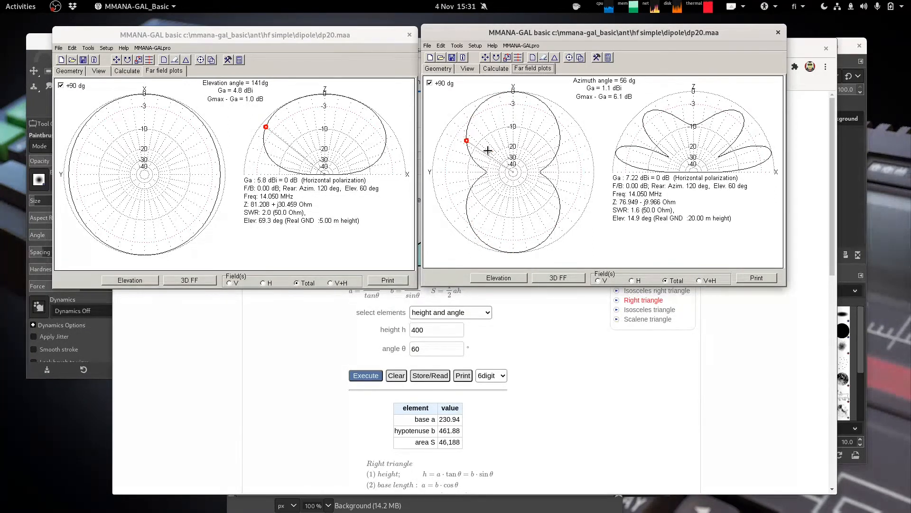
pyautogui.moveTo(657, 151)
pyautogui.mouseDown()
pyautogui.moveTo(676, 102)
pyautogui.moveTo(711, 96)
pyautogui.moveTo(665, 103)
pyautogui.moveTo(642, 134)
pyautogui.moveTo(659, 95)
pyautogui.moveTo(632, 115)
pyautogui.moveTo(638, 91)
pyautogui.moveTo(632, 97)
pyautogui.moveTo(689, 115)
pyautogui.moveTo(611, 131)
pyautogui.moveTo(689, 93)
pyautogui.moveTo(682, 103)
pyautogui.moveTo(646, 104)
pyautogui.moveTo(671, 113)
pyautogui.moveTo(648, 112)
pyautogui.moveTo(716, 117)
pyautogui.moveTo(646, 112)
pyautogui.moveTo(705, 118)
pyautogui.moveTo(654, 117)
pyautogui.mouseUp()
# - Reopen the recent file vert20m.maa in place of the 20 m high dipole and inspect the vertical's antenna view and wire geometry
pyautogui.click(428, 47)
pyautogui.moveTo(483, 76)
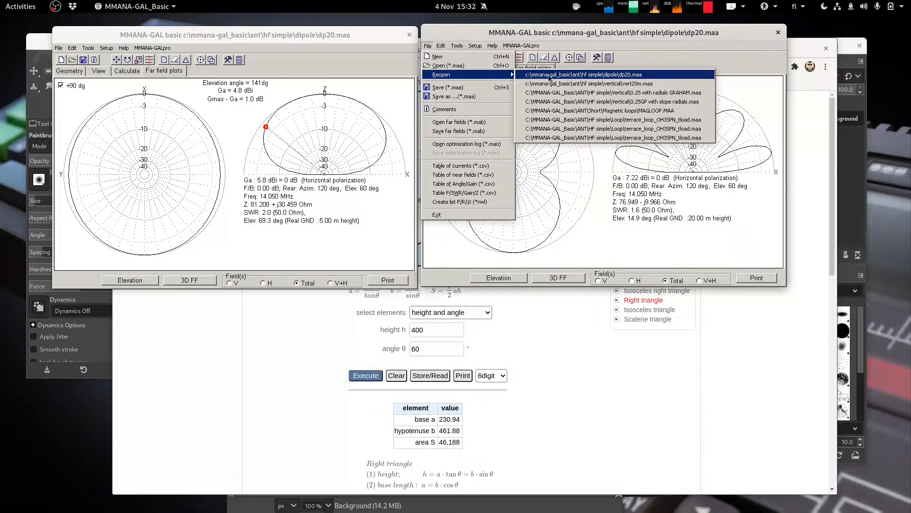
pyautogui.click(655, 83)
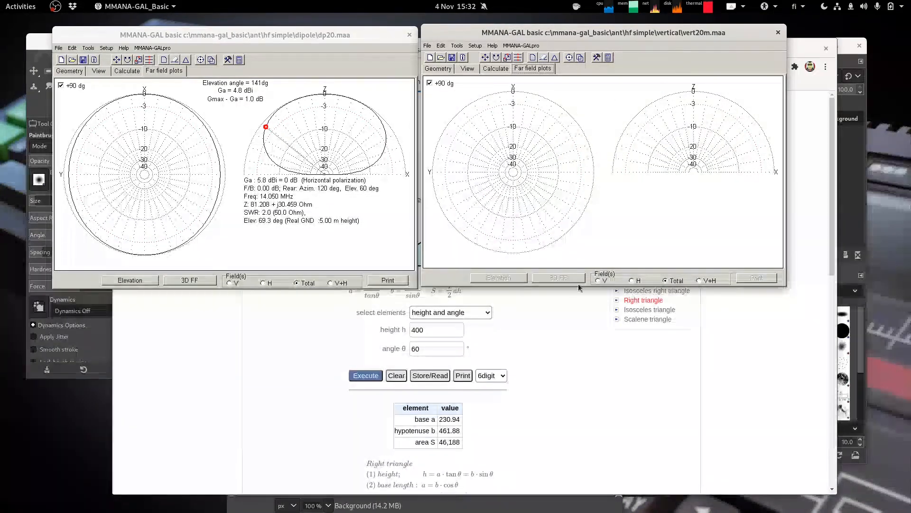
pyautogui.click(442, 68)
pyautogui.click(467, 69)
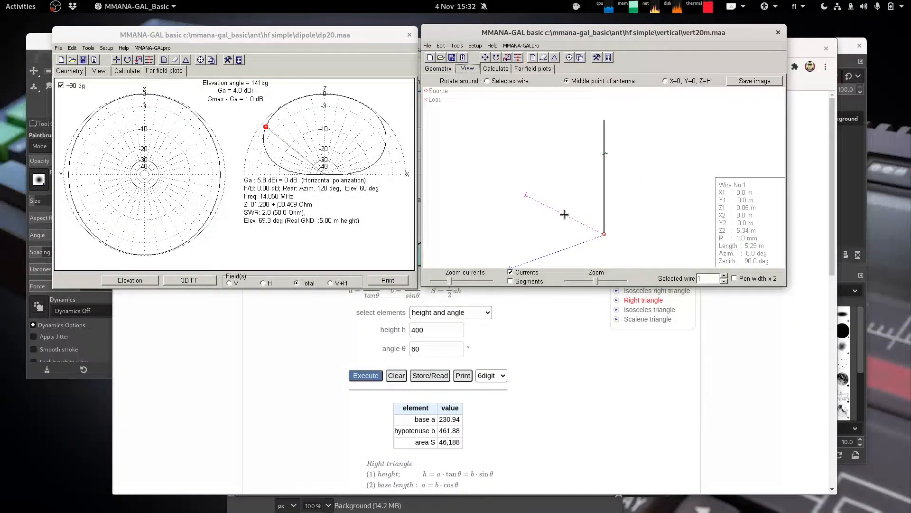
pyautogui.click(438, 69)
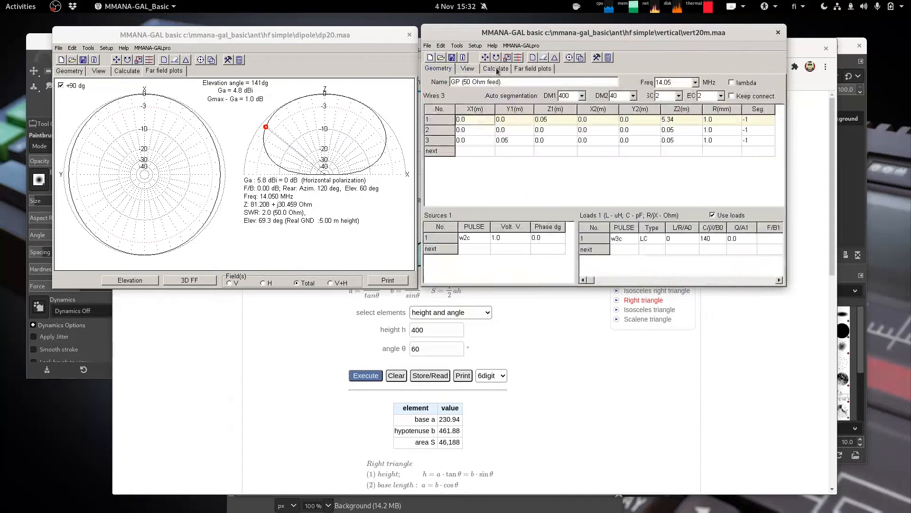
# - Check the vertical's real ground parameters, calculate it at 0 m added height, and display its far-field plots
pyautogui.click(495, 69)
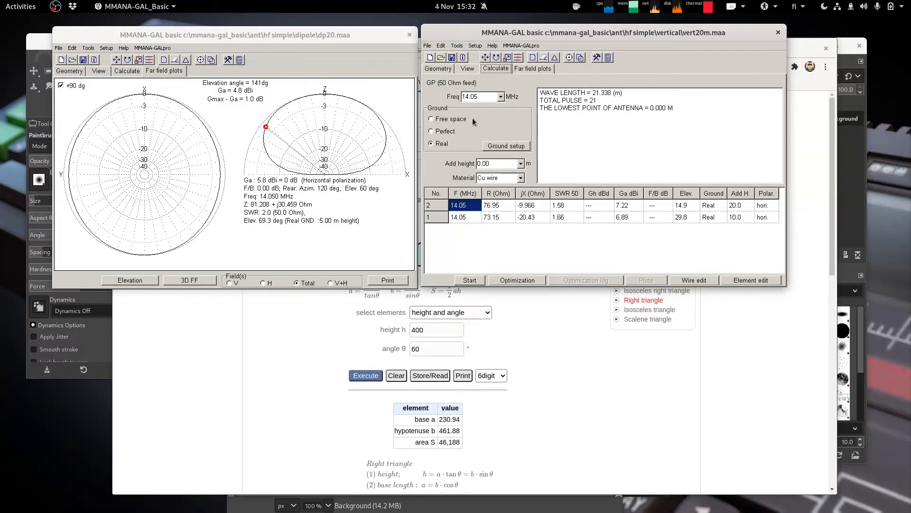
pyautogui.click(502, 146)
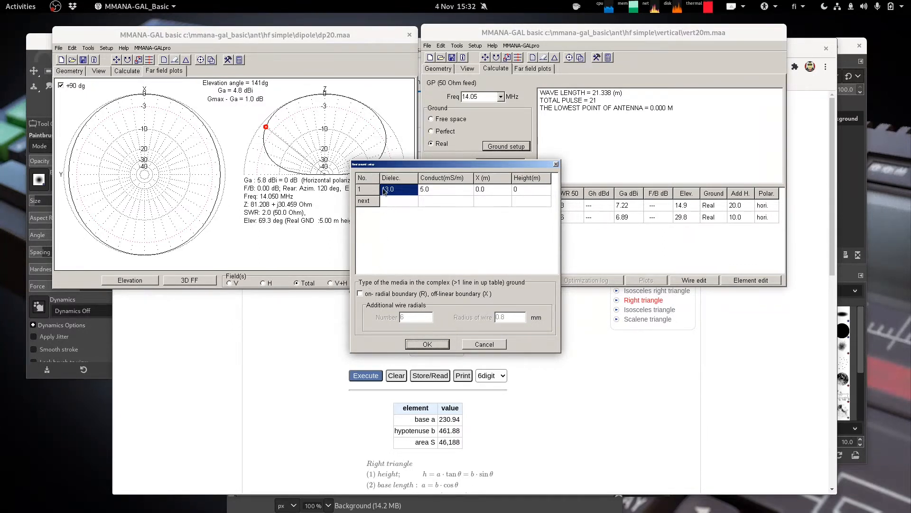
pyautogui.click(427, 344)
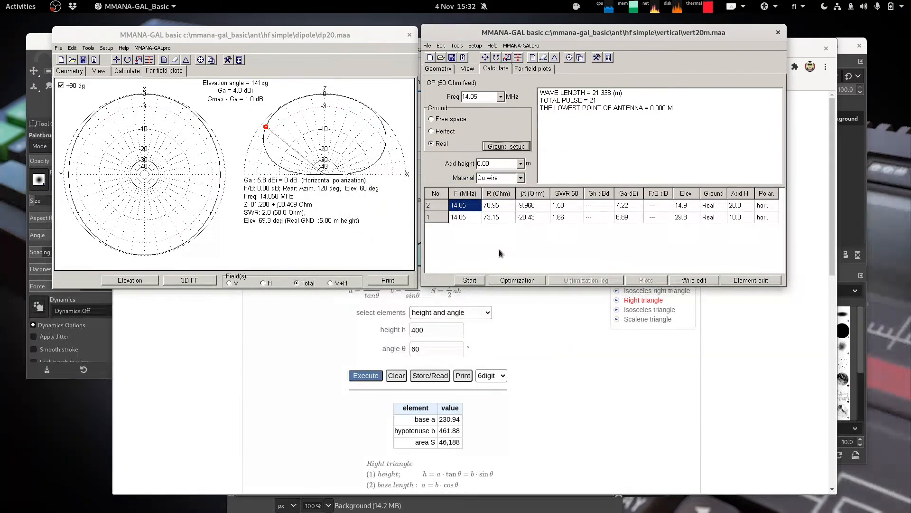
pyautogui.click(469, 280)
pyautogui.click(523, 281)
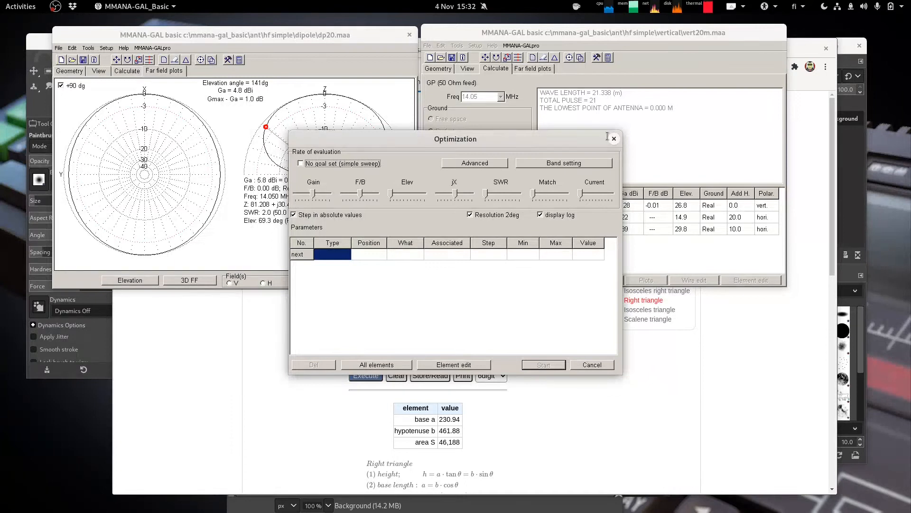
pyautogui.click(615, 136)
pyautogui.click(533, 70)
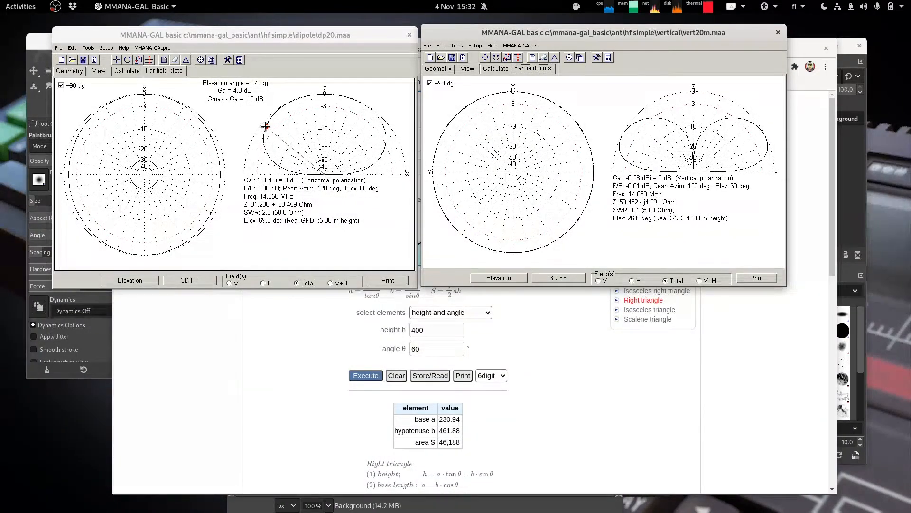
# - Compare the gain of the 5 m dipole and the vertical at a low take-off angle, elevation 170 degrees on both plots
pyautogui.click(280, 41)
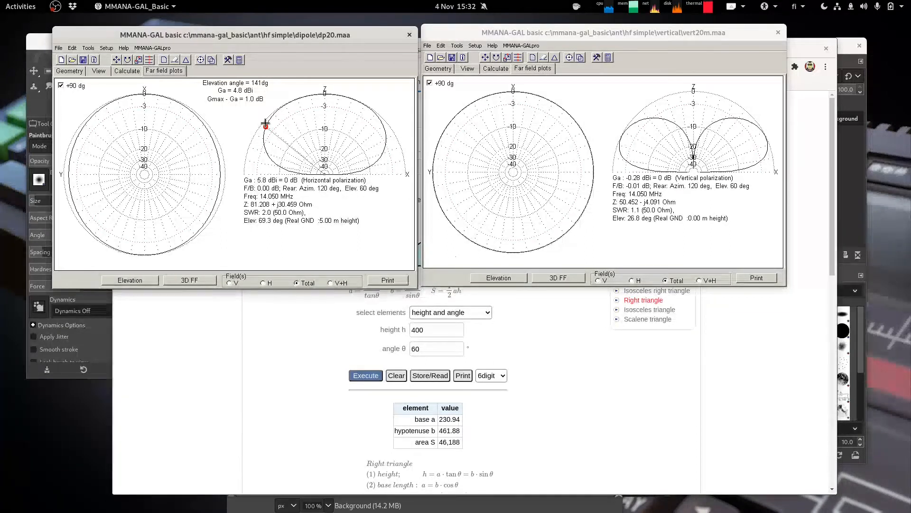
pyautogui.moveTo(264, 124)
pyautogui.mouseDown()
pyautogui.moveTo(249, 150)
pyautogui.moveTo(256, 111)
pyautogui.moveTo(242, 163)
pyautogui.moveTo(238, 133)
pyautogui.moveTo(225, 142)
pyautogui.moveTo(254, 142)
pyautogui.moveTo(258, 160)
pyautogui.moveTo(273, 155)
pyautogui.moveTo(257, 160)
pyautogui.mouseUp()
pyautogui.moveTo(634, 149)
pyautogui.mouseDown()
pyautogui.moveTo(609, 149)
pyautogui.moveTo(606, 167)
pyautogui.mouseUp()
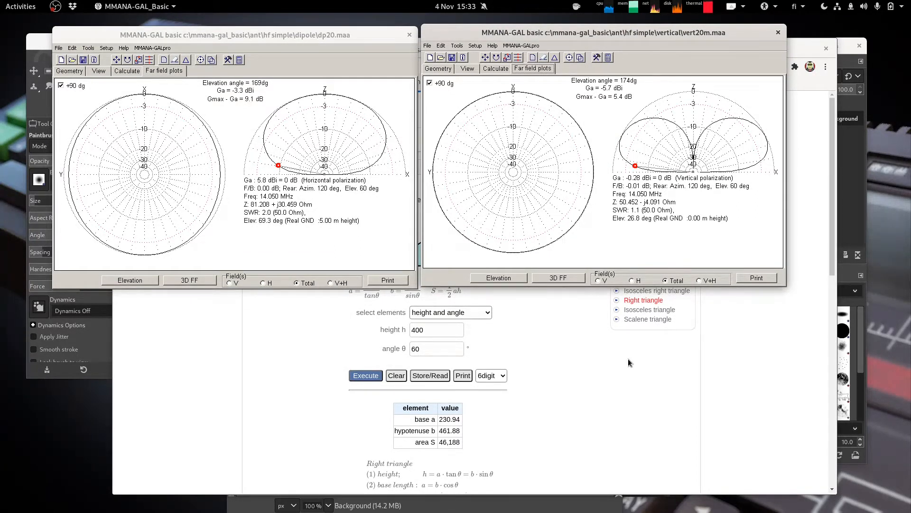
pyautogui.moveTo(670, 120)
pyautogui.mouseDown()
pyautogui.moveTo(608, 124)
pyautogui.moveTo(593, 149)
pyautogui.moveTo(628, 152)
pyautogui.moveTo(635, 168)
pyautogui.moveTo(622, 157)
pyautogui.mouseUp()
pyautogui.moveTo(279, 166)
pyautogui.mouseDown()
pyautogui.moveTo(260, 136)
pyautogui.moveTo(263, 164)
pyautogui.mouseUp()
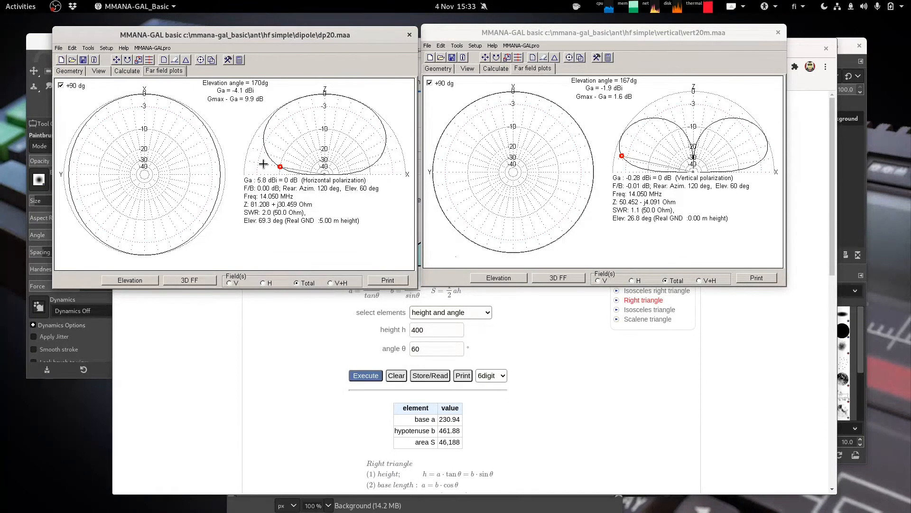
pyautogui.moveTo(621, 164); pyautogui.dragTo(618, 164)
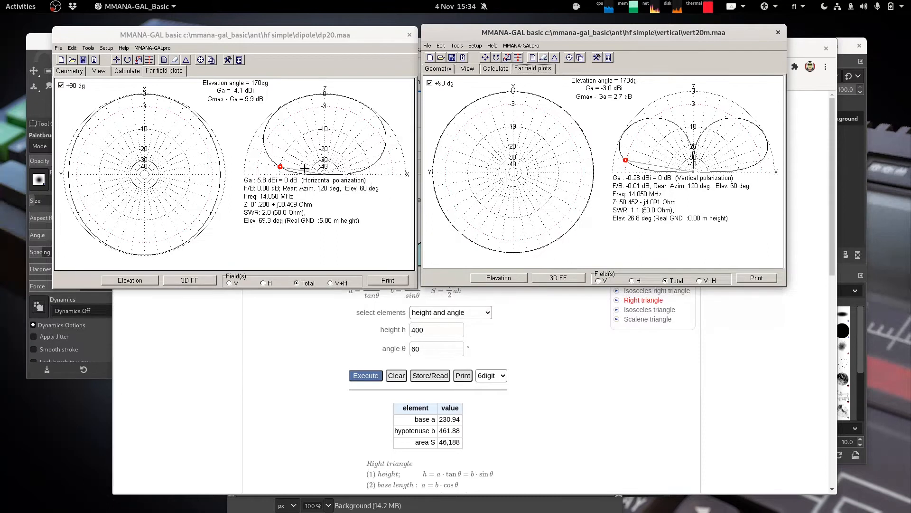
# - Compare the gain of the 5 m dipole and the vertical at an elevation angle of 175 degrees
pyautogui.click(280, 167)
pyautogui.click(280, 167)
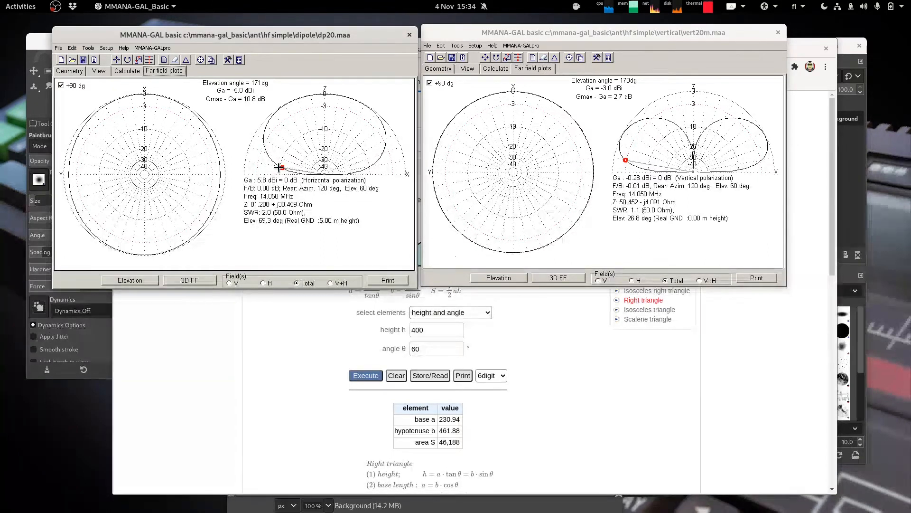
pyautogui.click(278, 168)
pyautogui.click(279, 169)
pyautogui.click(279, 169)
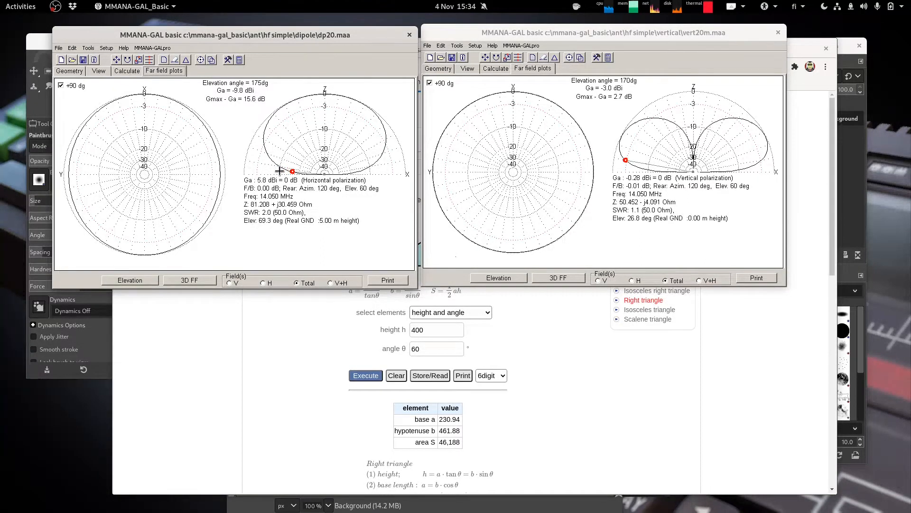
pyautogui.click(627, 168)
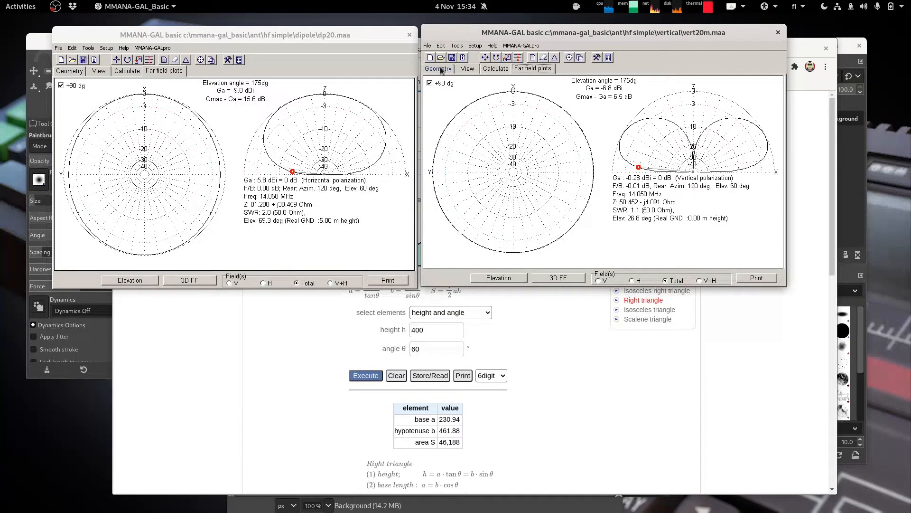
# - Enable the radial boundary in the vertical's ground setup and set the number of additional wire radials to 16
pyautogui.click(494, 69)
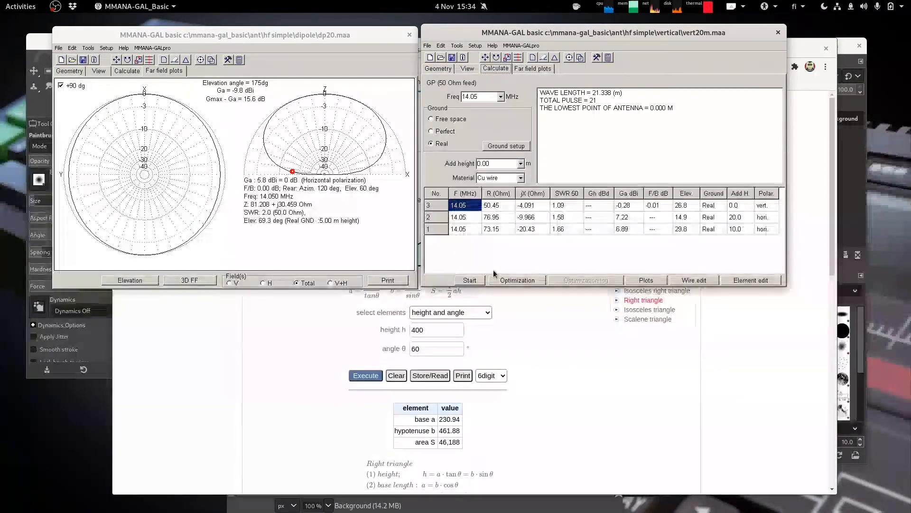
pyautogui.click(507, 147)
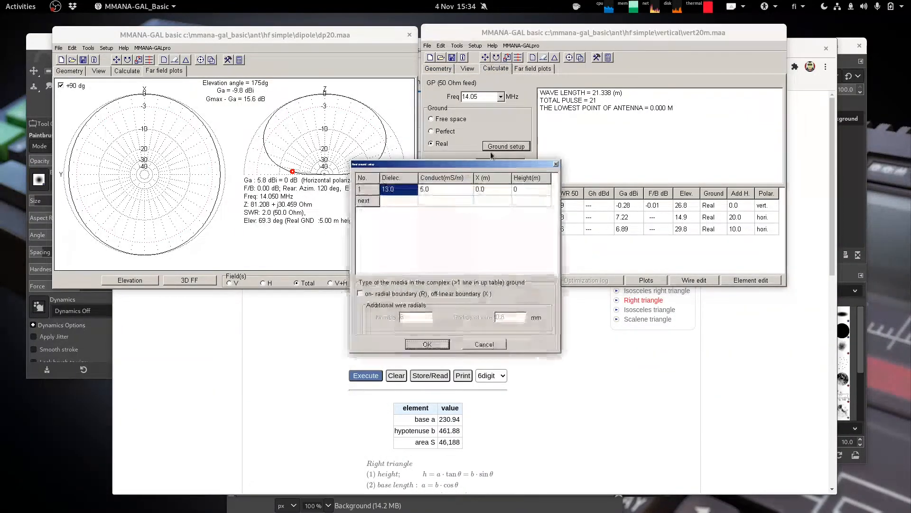
pyautogui.click(370, 295)
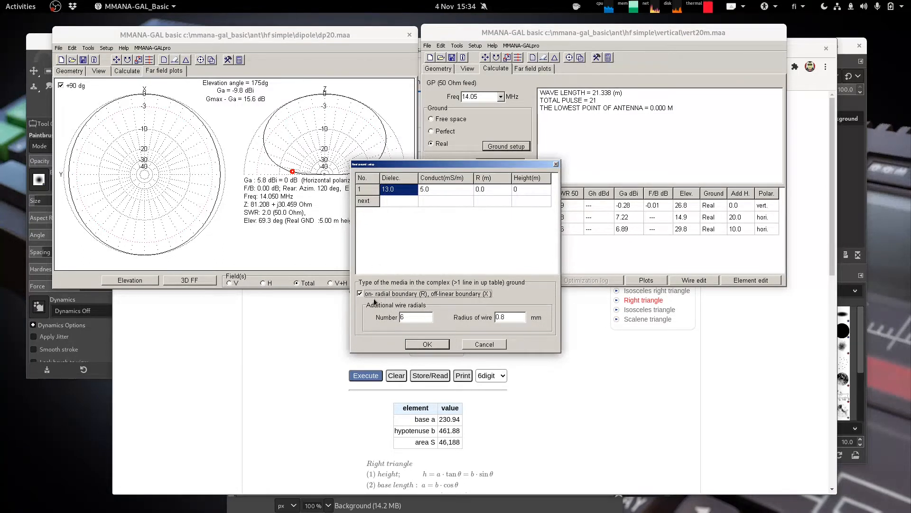
pyautogui.write('16')
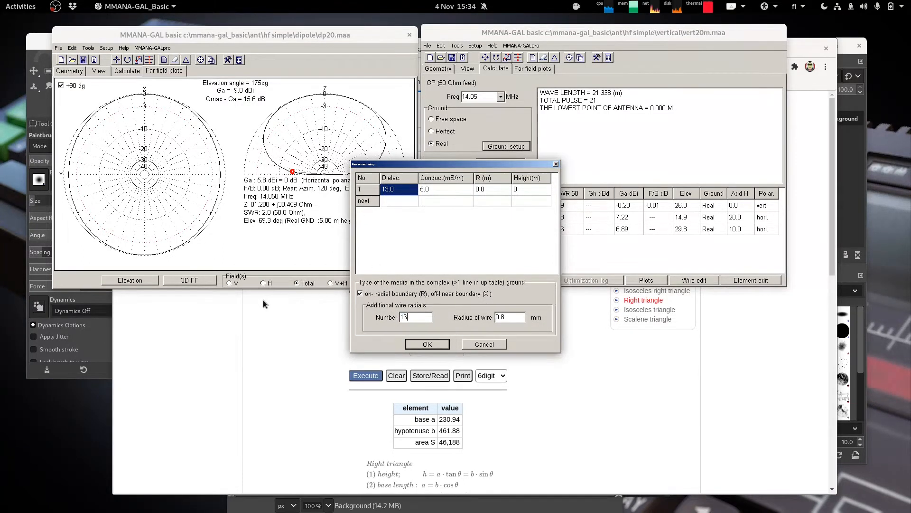
pyautogui.click(427, 345)
# - Recalculate the vertical over the ground with added radials and display its far-field plots
pyautogui.click(469, 280)
pyautogui.click(516, 280)
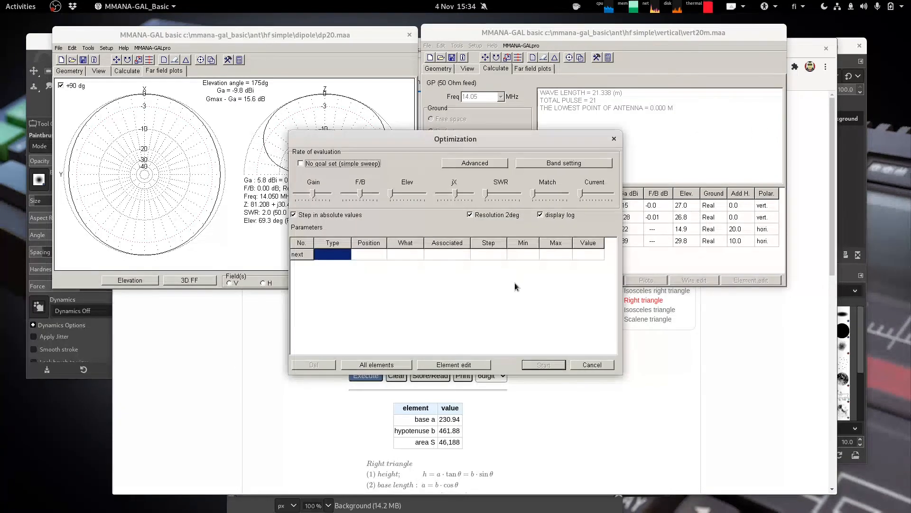
pyautogui.click(596, 365)
pyautogui.click(538, 69)
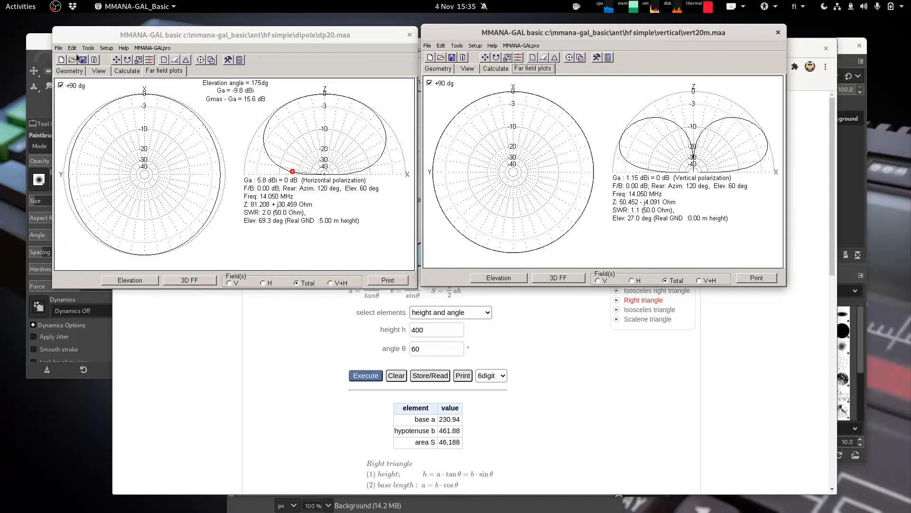
# - Reopen vert20m.maa in place of the 5 m dipole model and show its wire geometry
pyautogui.click(58, 48)
pyautogui.moveTo(138, 77)
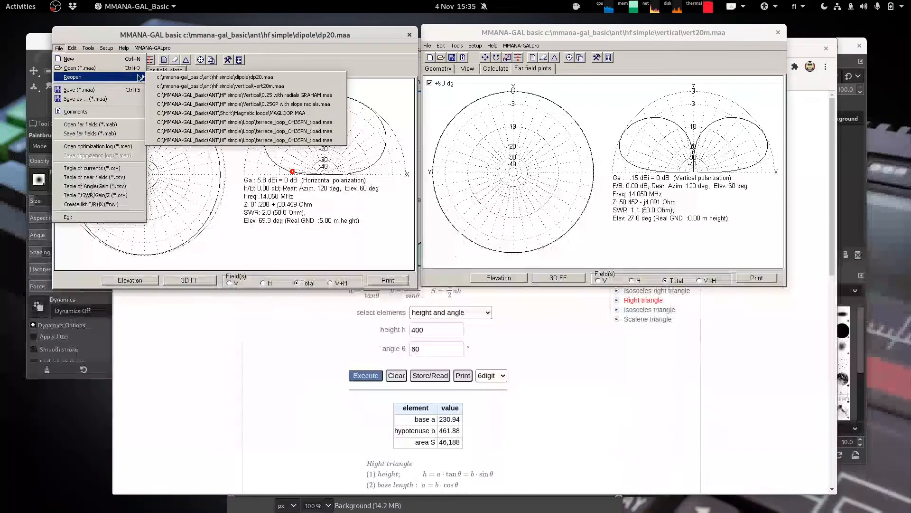
pyautogui.click(212, 86)
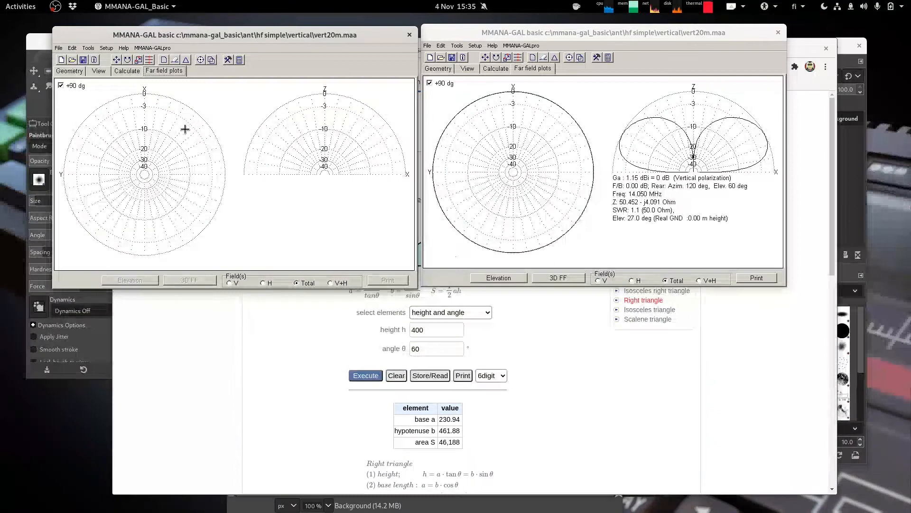
pyautogui.click(74, 73)
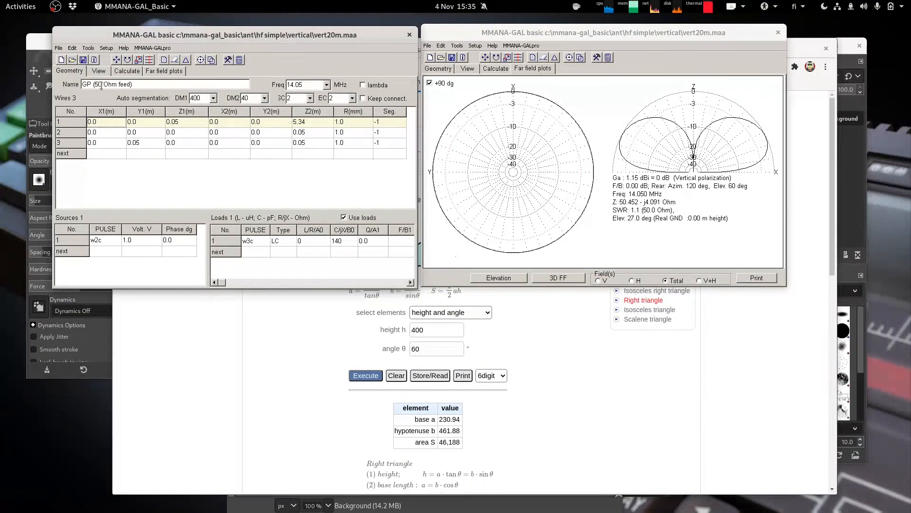
# - Accept the real-ground setup of the reopened vertical, calculate it at 14.05 MHz and display its far-field plots
pyautogui.click(127, 70)
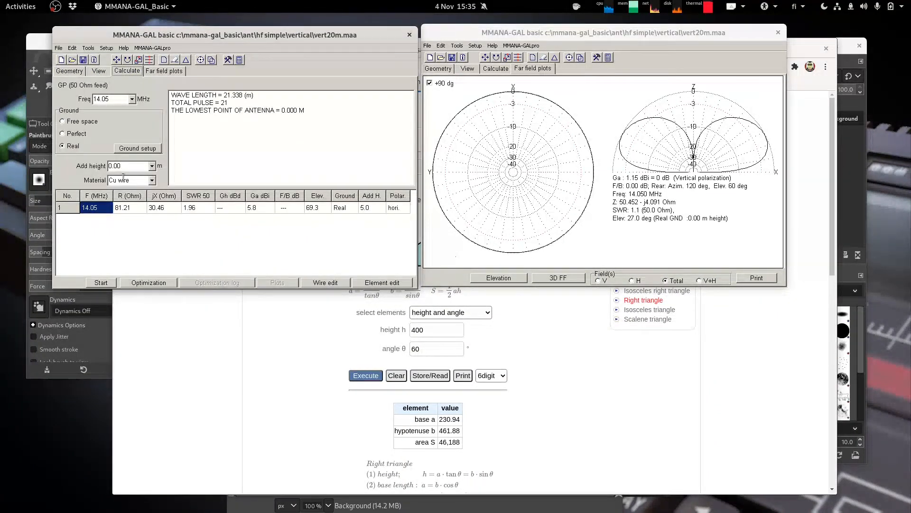
pyautogui.click(143, 148)
pyautogui.click(430, 345)
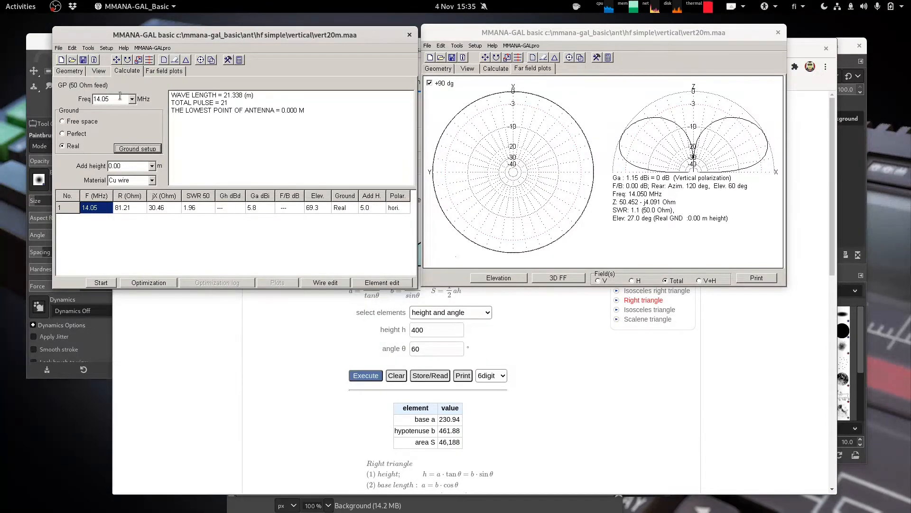
pyautogui.click(111, 282)
pyautogui.click(173, 71)
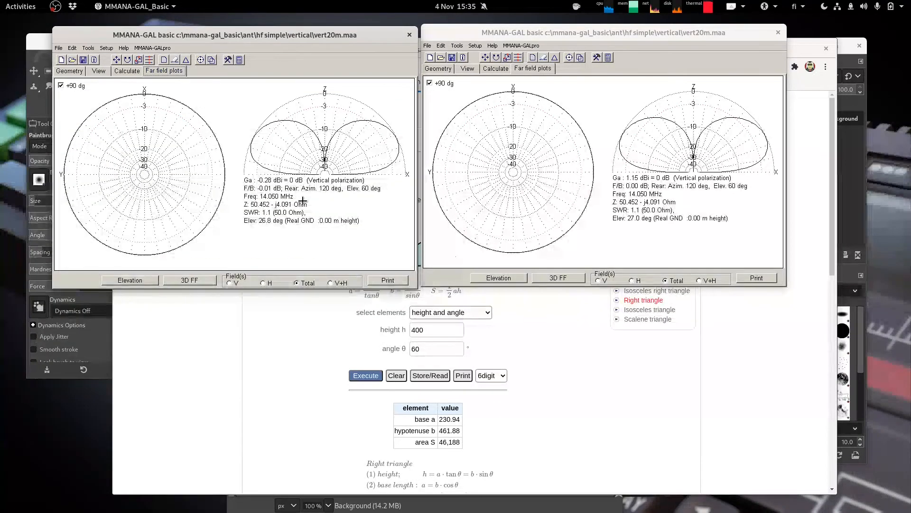
# - Compare the gain of the two verticals at an elevation angle of 127 degrees
pyautogui.click(259, 129)
pyautogui.moveTo(260, 129); pyautogui.dragTo(280, 116)
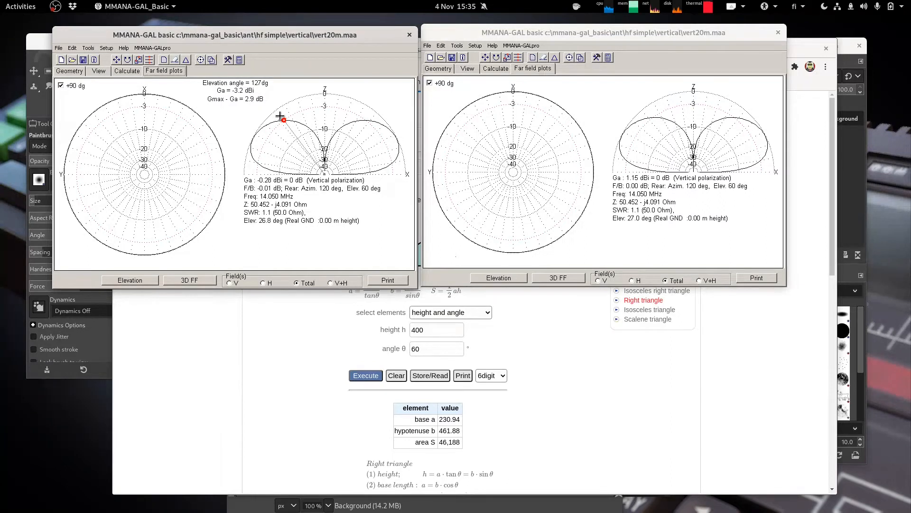
pyautogui.moveTo(637, 127); pyautogui.dragTo(650, 119)
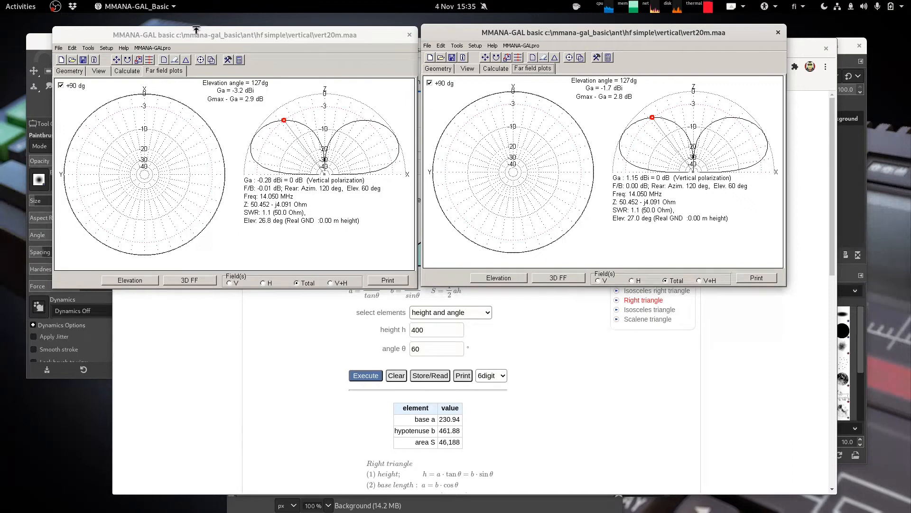
# - Compare the gain of the two verticals near their lobe peaks and at an elevation angle of 175 degrees
pyautogui.moveTo(652, 121); pyautogui.dragTo(609, 131)
pyautogui.moveTo(284, 120); pyautogui.dragTo(239, 133)
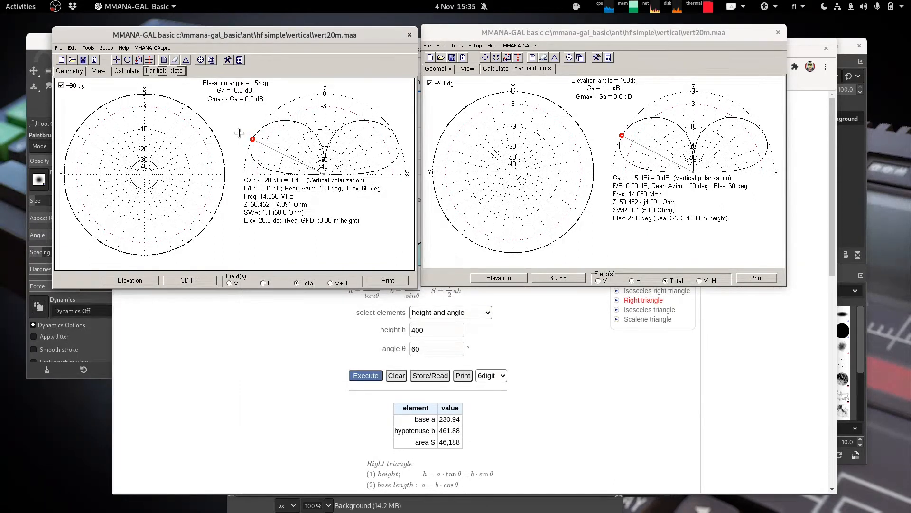
pyautogui.moveTo(252, 139)
pyautogui.mouseDown()
pyautogui.moveTo(247, 146)
pyautogui.moveTo(252, 139)
pyautogui.mouseUp()
pyautogui.click(621, 136)
pyautogui.moveTo(622, 137)
pyautogui.mouseDown()
pyautogui.moveTo(617, 101)
pyautogui.moveTo(594, 123)
pyautogui.moveTo(612, 136)
pyautogui.moveTo(610, 124)
pyautogui.moveTo(604, 147)
pyautogui.moveTo(649, 171)
pyautogui.moveTo(639, 169)
pyautogui.mouseUp()
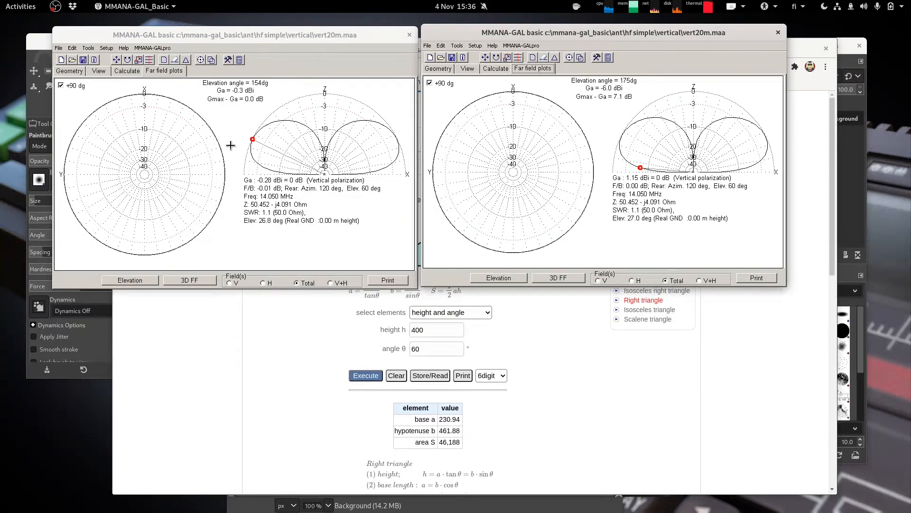
pyautogui.moveTo(251, 136)
pyautogui.mouseDown()
pyautogui.moveTo(249, 162)
pyautogui.moveTo(283, 170)
pyautogui.mouseUp()
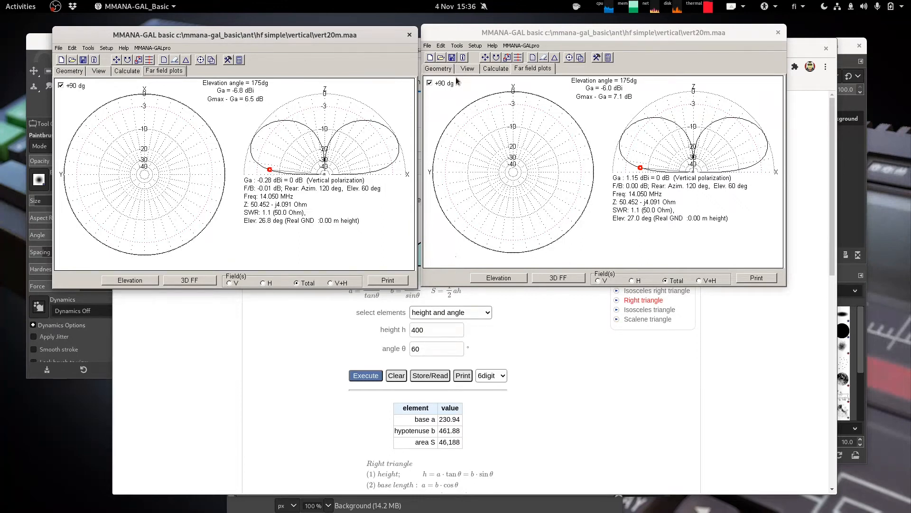
# - Set the number of additional wire radials to 64 in the ground setup of the vertical that has 16 radials
pyautogui.click(521, 277)
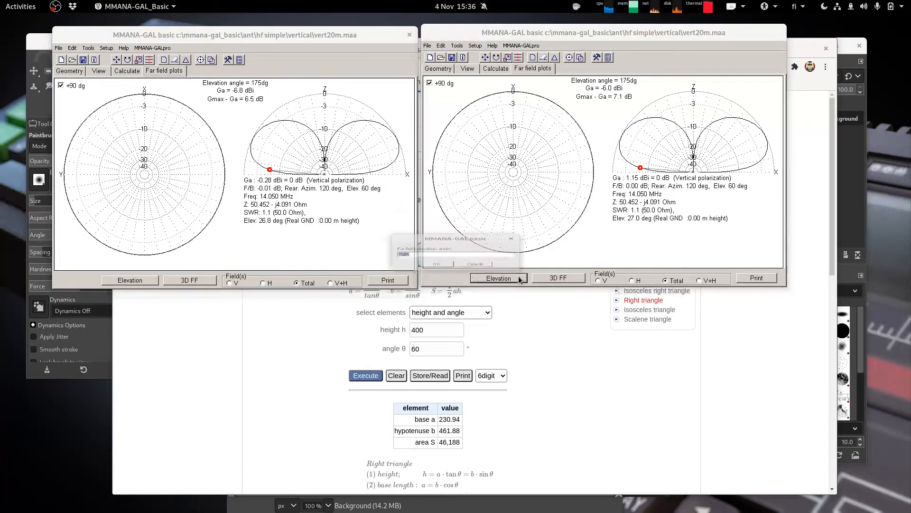
pyautogui.click(511, 229)
pyautogui.click(496, 68)
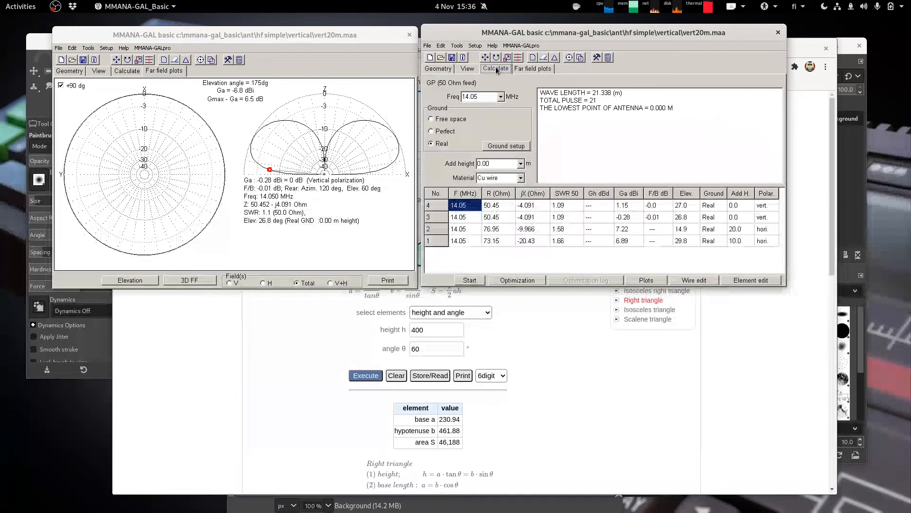
pyautogui.click(504, 147)
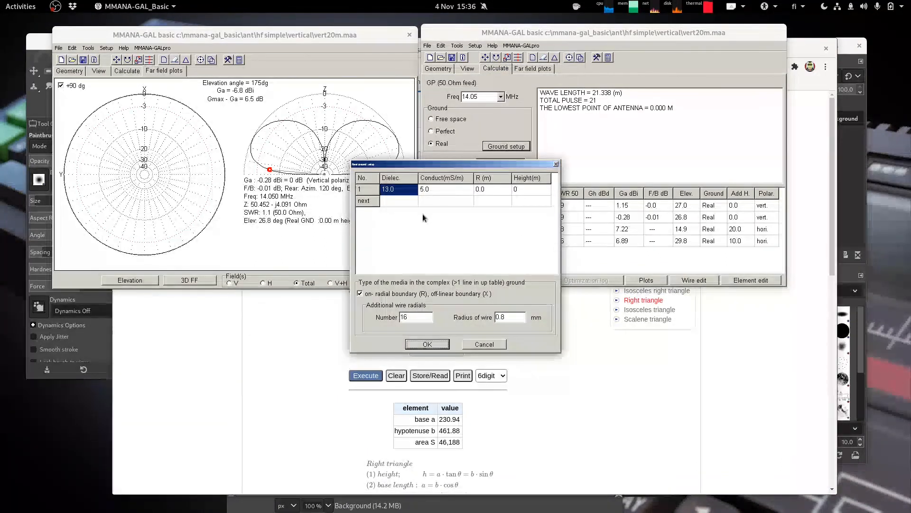
pyautogui.write('64')
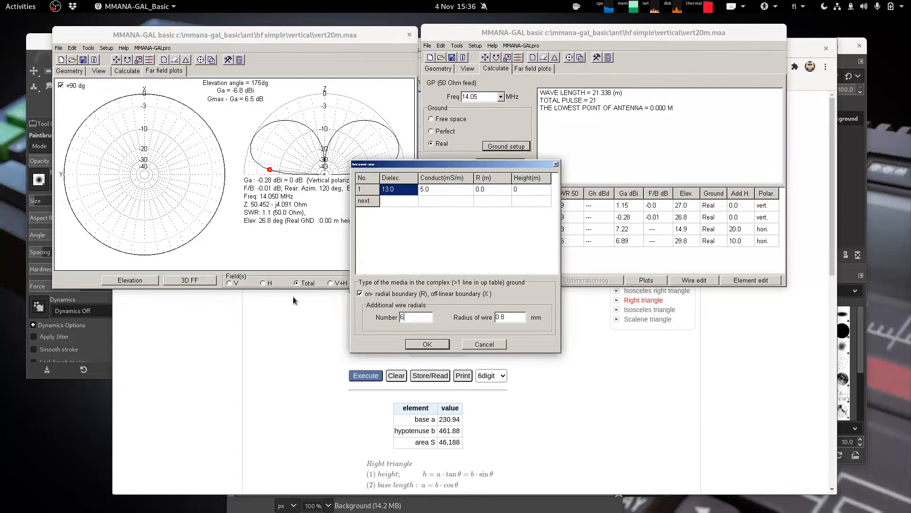
pyautogui.click(430, 344)
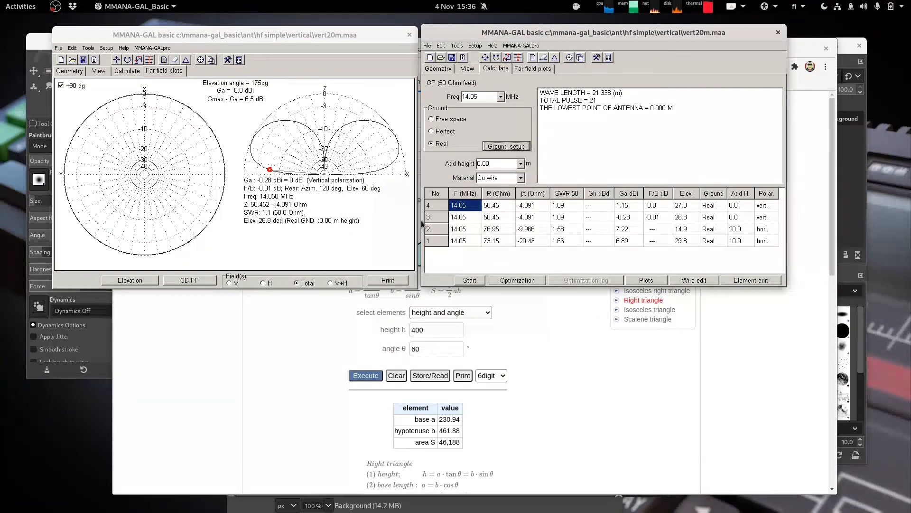
# - Recalculate the vertical with 64 radials and read its far-field gain at an elevation angle of 158 degrees
pyautogui.click(478, 281)
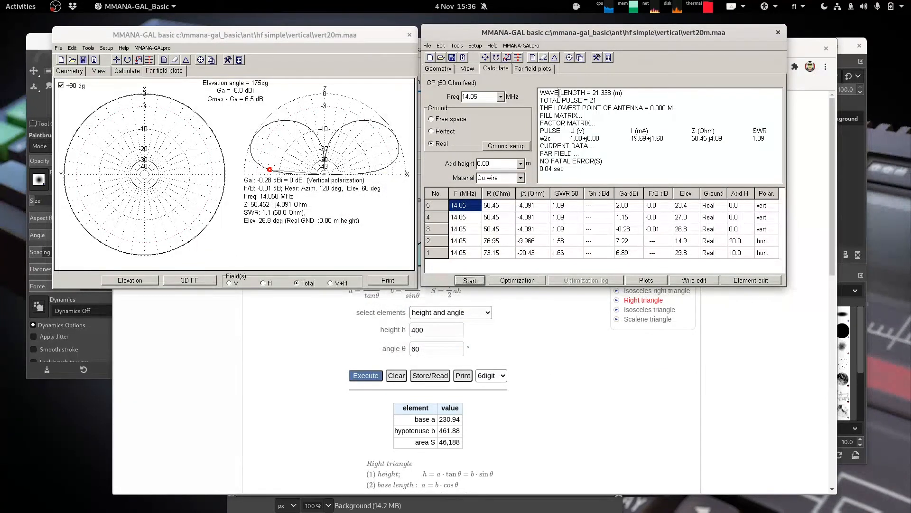
pyautogui.click(529, 70)
pyautogui.click(612, 150)
pyautogui.moveTo(611, 150)
pyautogui.mouseDown()
pyautogui.moveTo(612, 129)
pyautogui.moveTo(607, 142)
pyautogui.mouseUp()
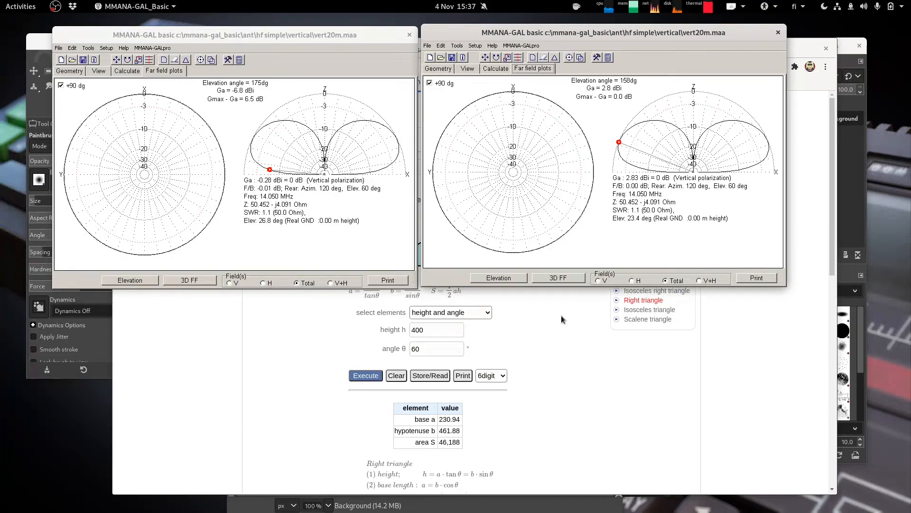
# - Switch to GIMP and create a new blank 800x600 image
pyautogui.click(494, 508)
pyautogui.click(235, 190)
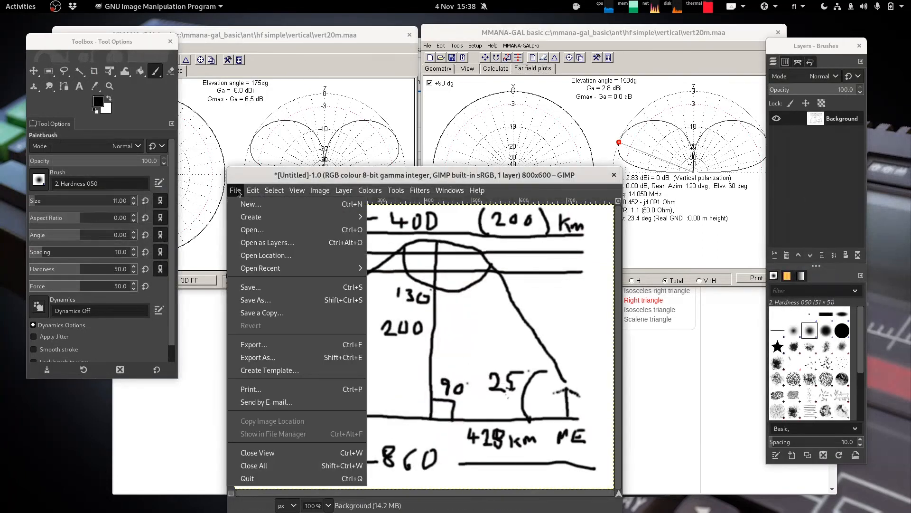
pyautogui.click(260, 212)
pyautogui.click(635, 248)
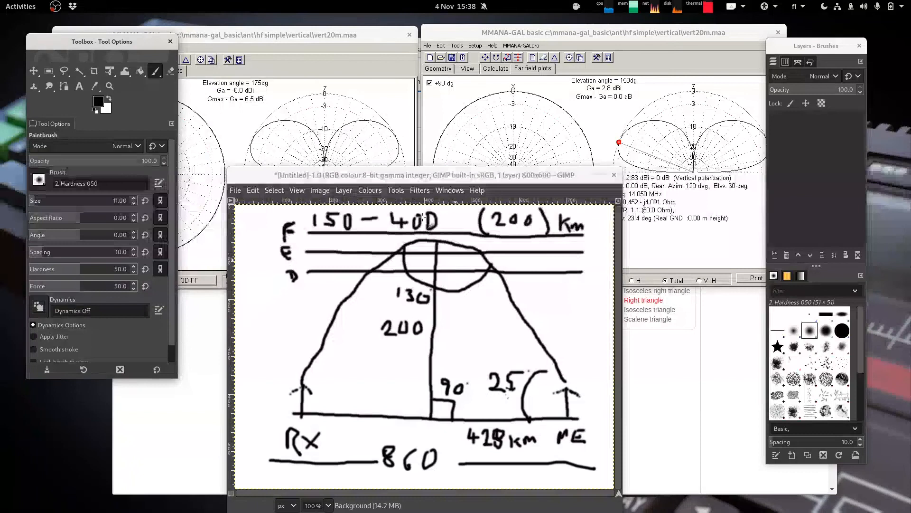
# - Paint a solid dot in the middle of the canvas, a long ground line below it and a dashed line descending from the dot
pyautogui.moveTo(511, 262)
pyautogui.mouseDown()
pyautogui.moveTo(500, 279)
pyautogui.moveTo(501, 272)
pyautogui.mouseUp()
pyautogui.moveTo(322, 412); pyautogui.dragTo(680, 413)
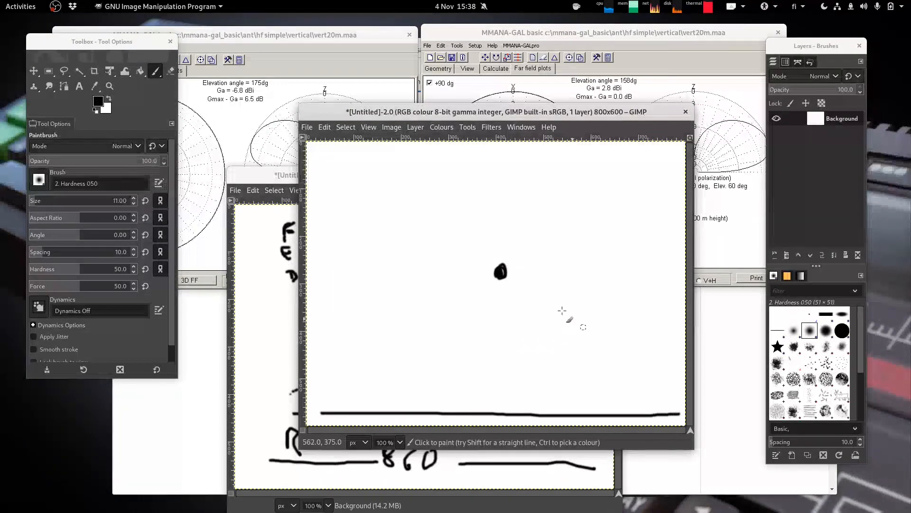
pyautogui.moveTo(500, 284); pyautogui.dragTo(500, 290)
pyautogui.click(498, 311)
pyautogui.moveTo(498, 323); pyautogui.dragTo(498, 341)
pyautogui.click(497, 356)
pyautogui.click(496, 369)
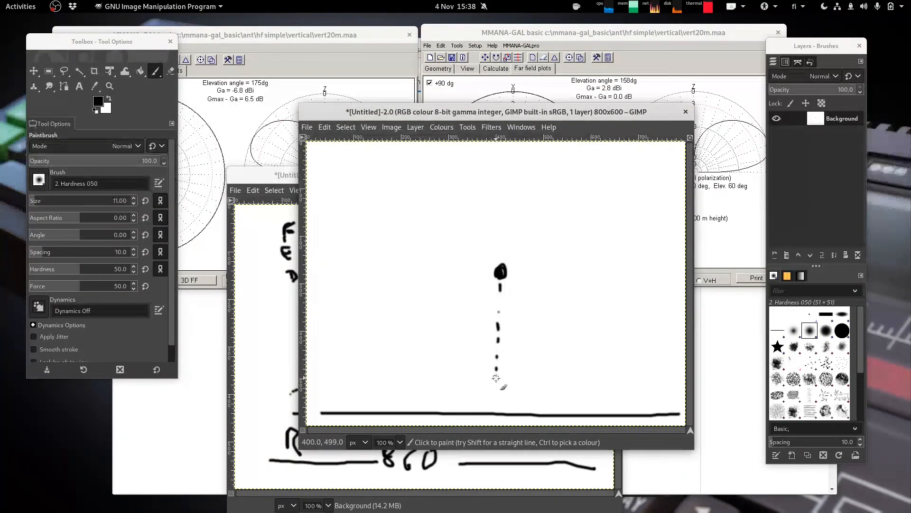
# - Paint a dashed line rising from the ground line beneath the dot, past the dot and into the upper part of the canvas
pyautogui.moveTo(489, 403); pyautogui.dragTo(490, 409)
pyautogui.click(493, 390)
pyautogui.click(486, 392)
pyautogui.click(483, 378)
pyautogui.click(484, 371)
pyautogui.moveTo(487, 351); pyautogui.dragTo(486, 324)
pyautogui.click(486, 309)
pyautogui.moveTo(485, 291); pyautogui.dragTo(485, 285)
pyautogui.moveTo(488, 272); pyautogui.dragTo(486, 245)
pyautogui.moveTo(484, 236); pyautogui.dragTo(484, 231)
pyautogui.click(483, 219)
pyautogui.moveTo(483, 197); pyautogui.dragTo(483, 188)
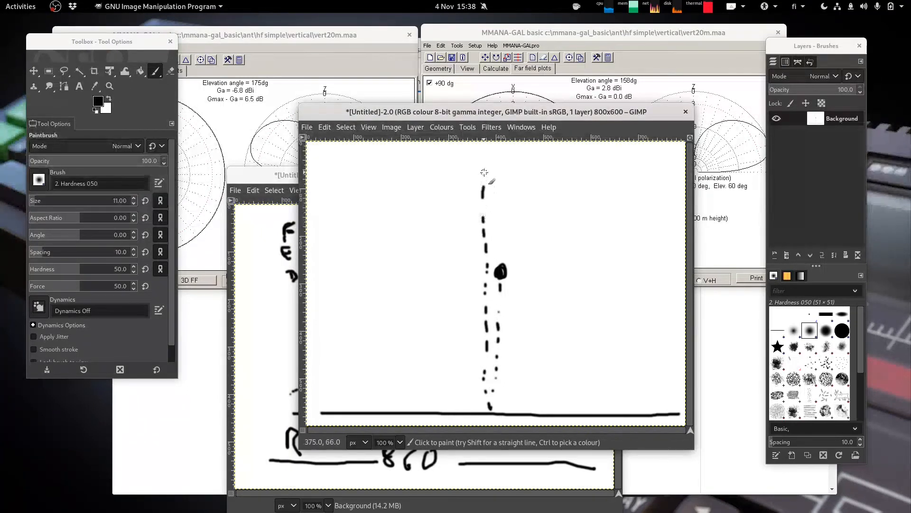
# - Paint several curved lines spreading from the dot down toward the ground line on both sides
pyautogui.moveTo(501, 273); pyautogui.dragTo(465, 401)
pyautogui.moveTo(496, 277)
pyautogui.mouseDown()
pyautogui.moveTo(415, 383)
pyautogui.moveTo(429, 304)
pyautogui.moveTo(366, 390)
pyautogui.mouseUp()
pyautogui.moveTo(502, 275); pyautogui.dragTo(562, 383)
pyautogui.moveTo(502, 267); pyautogui.dragTo(542, 326)
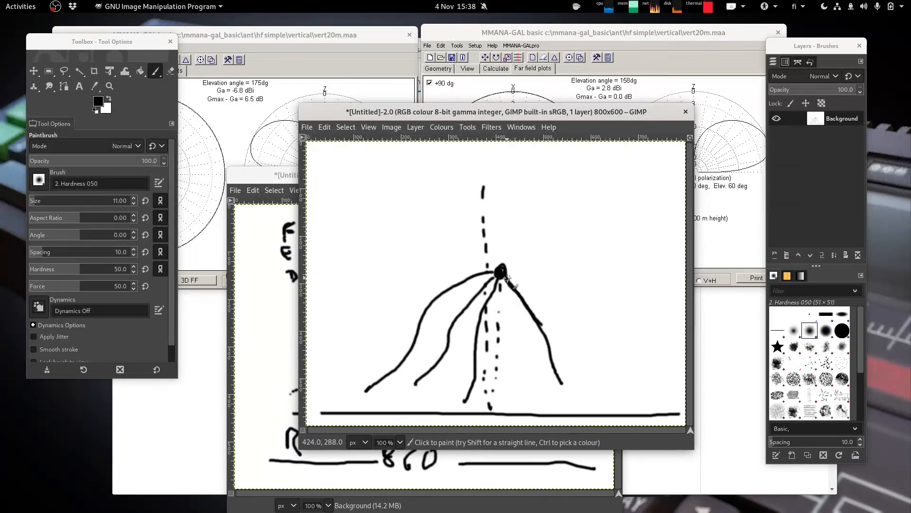
pyautogui.moveTo(504, 270); pyautogui.dragTo(547, 316)
# - Paint solid vertical strokes through the dot and a slanted ray that bounces off the ground line up to the canvas edge
pyautogui.moveTo(495, 272)
pyautogui.mouseDown()
pyautogui.moveTo(499, 390)
pyautogui.moveTo(492, 134)
pyautogui.moveTo(494, 409)
pyautogui.mouseUp()
pyautogui.moveTo(482, 176); pyautogui.dragTo(494, 402)
pyautogui.moveTo(527, 286)
pyautogui.mouseDown()
pyautogui.moveTo(624, 411)
pyautogui.moveTo(642, 394)
pyautogui.moveTo(688, 290)
pyautogui.mouseUp()
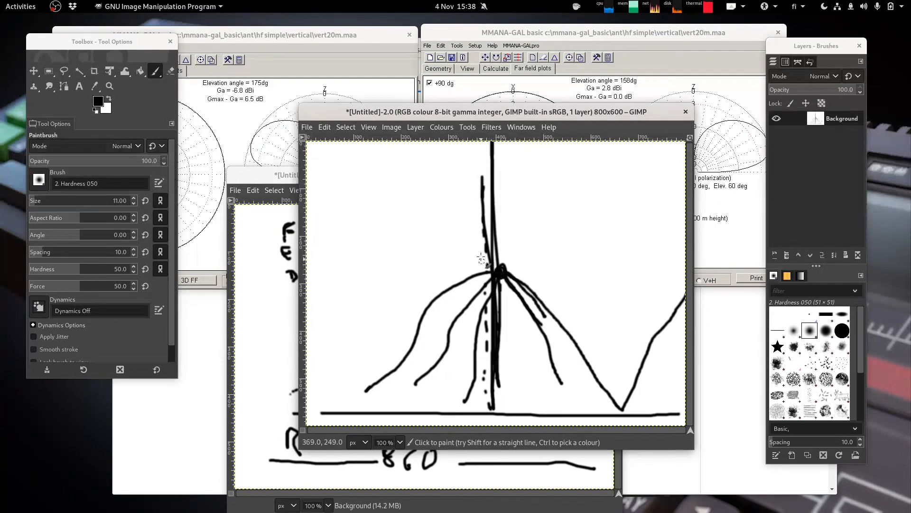
# - Create another blank 800x600 image for a second sketch
pyautogui.click(305, 129)
pyautogui.click(310, 140)
pyautogui.click(616, 251)
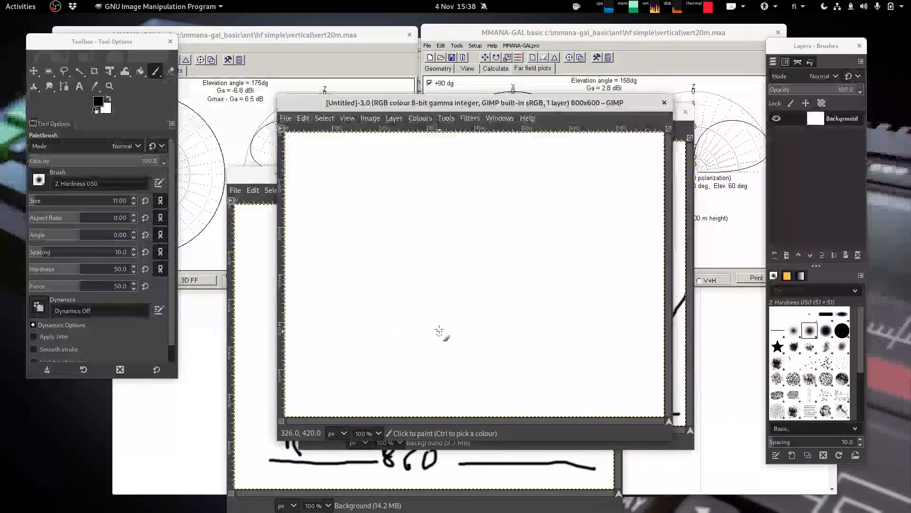
# - Paint a low dot with radiating strokes, a ground line beneath it and a shallow ray bouncing off the ground to the canvas edge
pyautogui.click(311, 367)
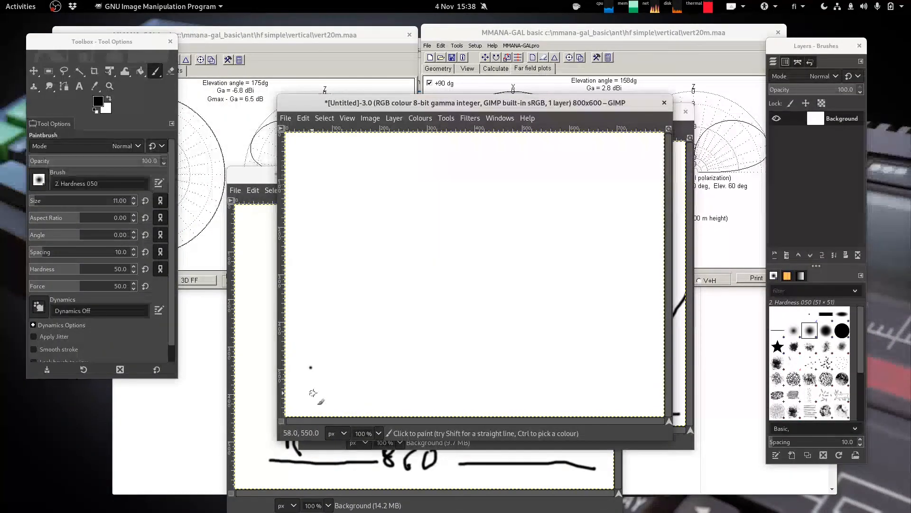
pyautogui.keyDown('shift'); pyautogui.click(345, 367); pyautogui.keyUp('shift')
pyautogui.moveTo(344, 367)
pyautogui.mouseDown()
pyautogui.moveTo(343, 356)
pyautogui.moveTo(327, 352)
pyautogui.moveTo(344, 343)
pyautogui.moveTo(338, 331)
pyautogui.moveTo(318, 319)
pyautogui.moveTo(287, 342)
pyautogui.moveTo(294, 360)
pyautogui.moveTo(286, 370)
pyautogui.moveTo(329, 382)
pyautogui.moveTo(306, 398)
pyautogui.moveTo(431, 408)
pyautogui.mouseUp()
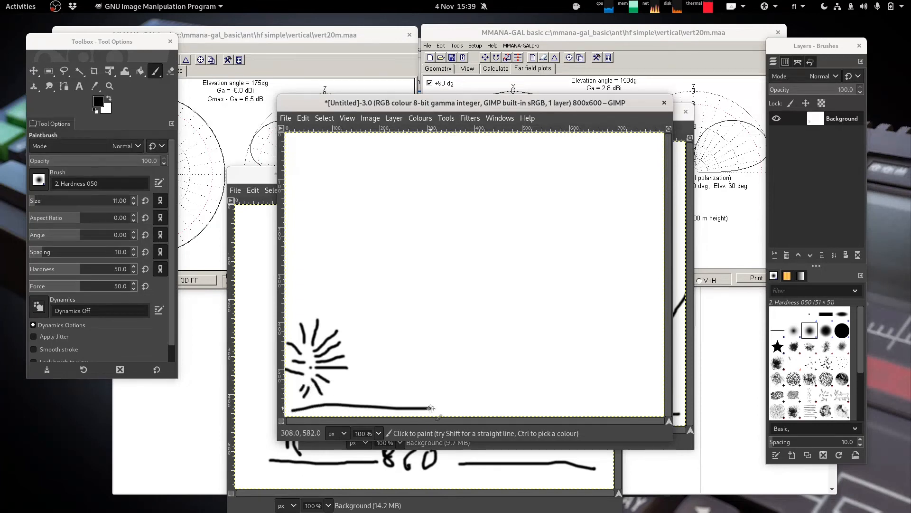
pyautogui.moveTo(318, 369)
pyautogui.mouseDown()
pyautogui.moveTo(454, 405)
pyautogui.moveTo(572, 368)
pyautogui.moveTo(667, 317)
pyautogui.mouseUp()
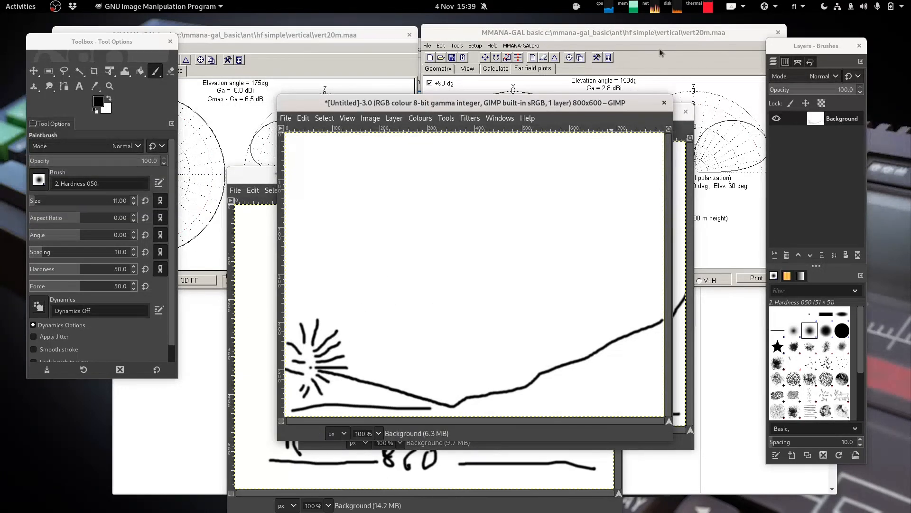
# - Close the two new sketches without saving and return to both MMANA-GAL far-field plot windows
pyautogui.click(665, 102)
pyautogui.click(544, 343)
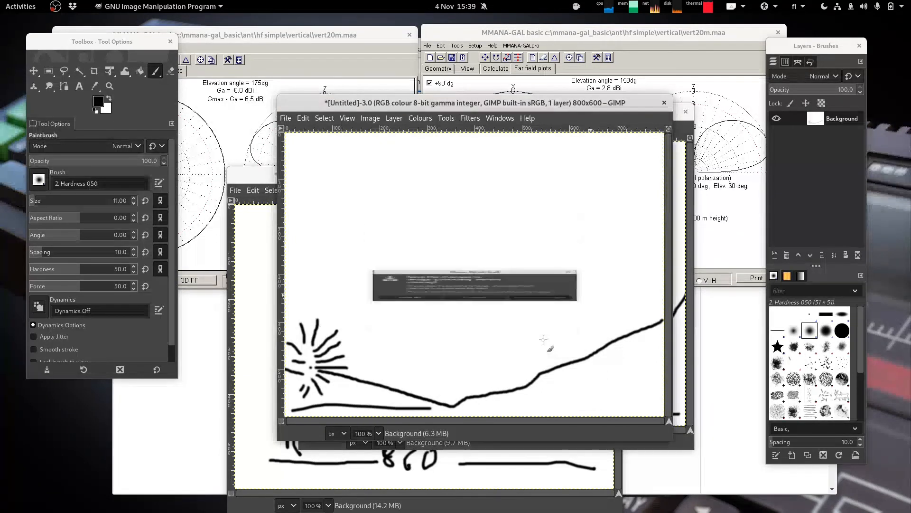
pyautogui.click(685, 112)
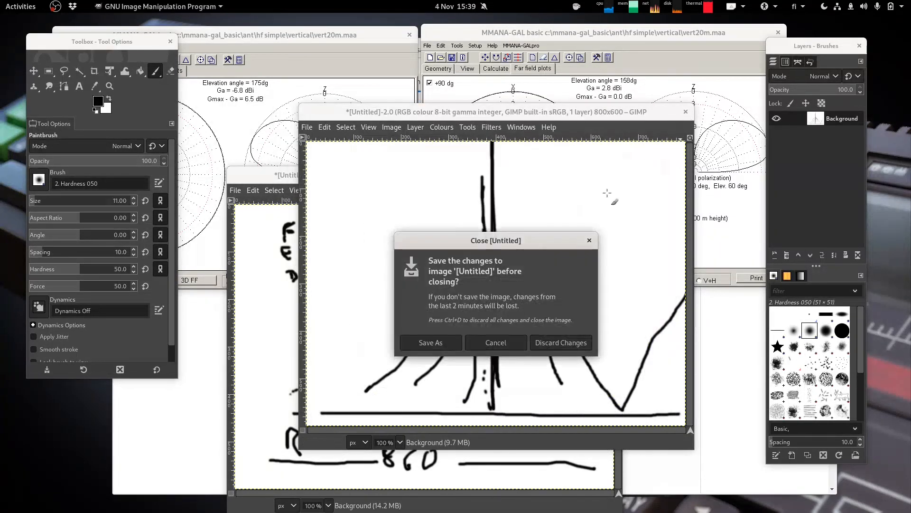
pyautogui.click(556, 343)
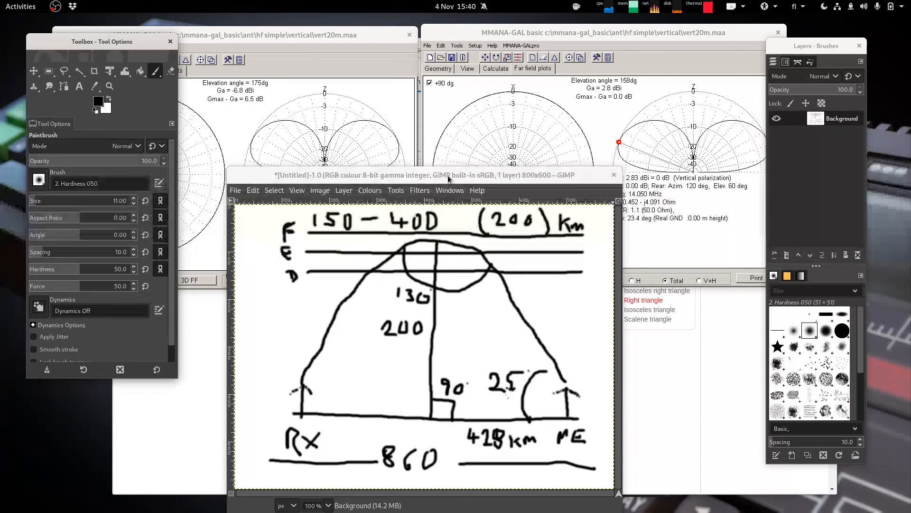
pyautogui.click(258, 38)
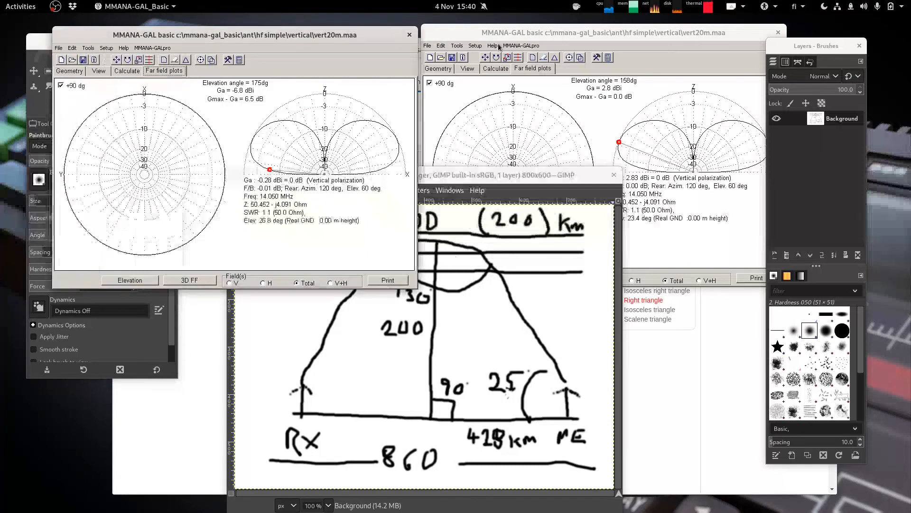
pyautogui.click(551, 36)
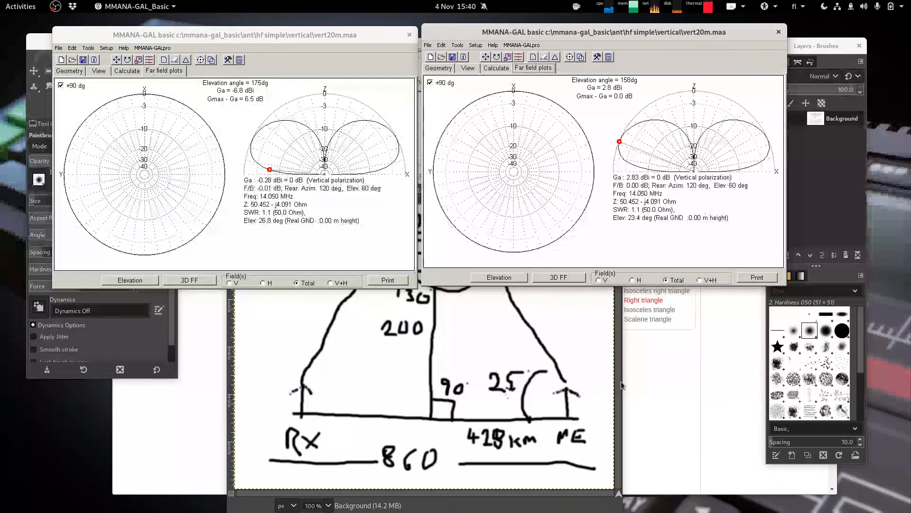